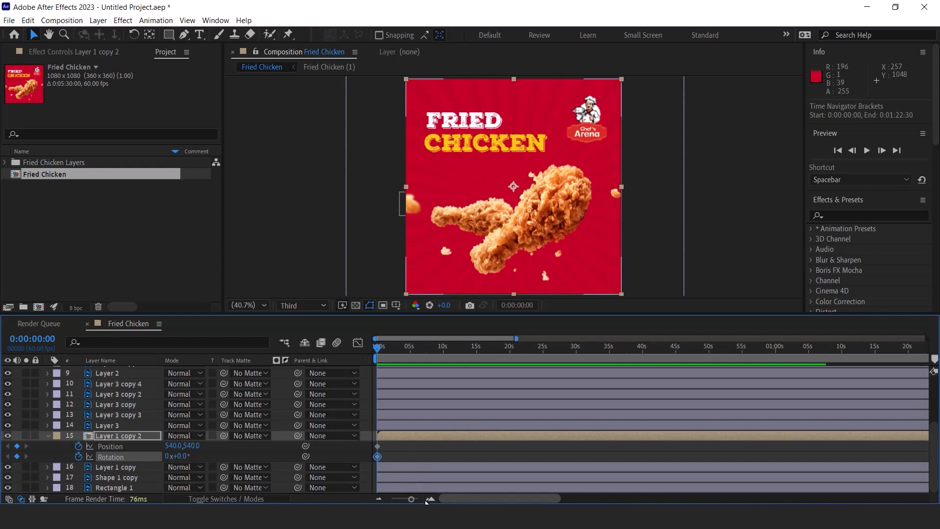
- Add Position and Rotation keyframes to Layer 1 copy 2 at 0:01:00:22, and set its Position at the composition start to 540, 1235
{"action": "left_click_drag", "start_coordinate": [377, 347], "coordinate": [553, 350]}
{"action": "left_click", "coordinate": [378, 498]}
{"action": "left_click_drag", "start_coordinate": [484, 348], "coordinate": [615, 345]}
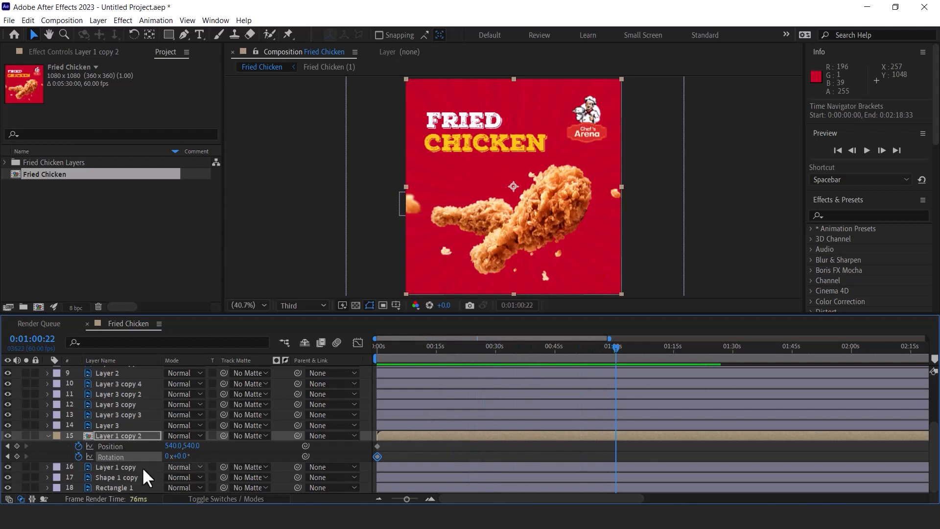
{"action": "left_click", "coordinate": [17, 445]}
{"action": "left_click", "coordinate": [16, 456]}
{"action": "key", "text": "Home"}
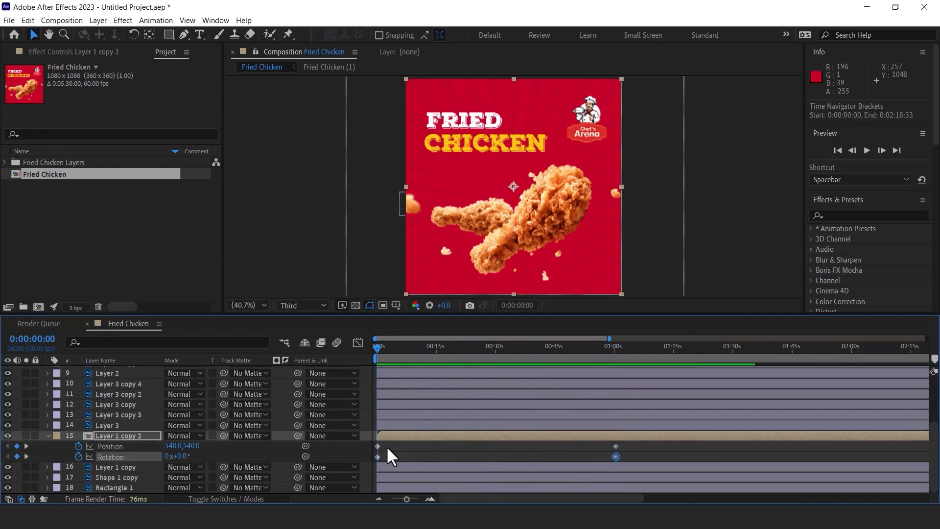
{"action": "left_click_drag", "start_coordinate": [190, 446], "coordinate": [615, 449]}
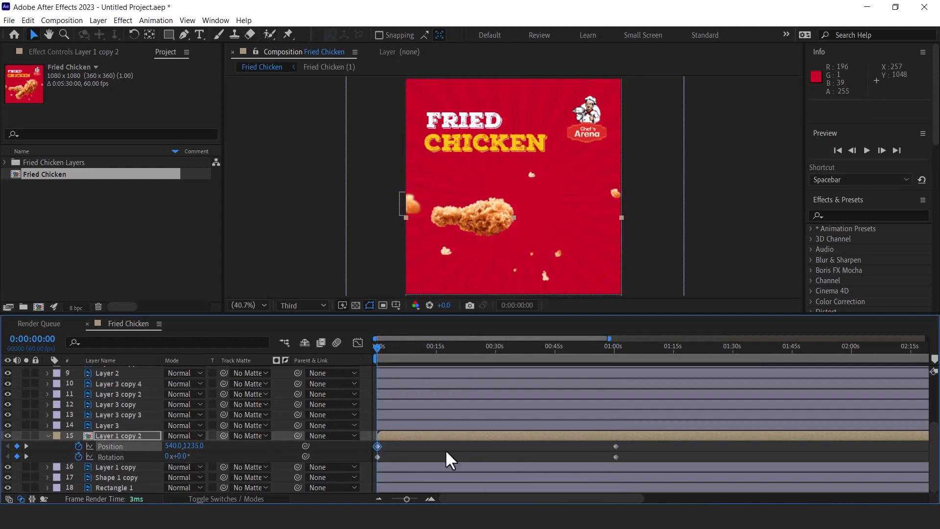
- Add Position and Rotation keyframes to Layer 1 copy at the composition start
{"action": "left_click", "coordinate": [112, 468]}
{"action": "key", "text": "r"}
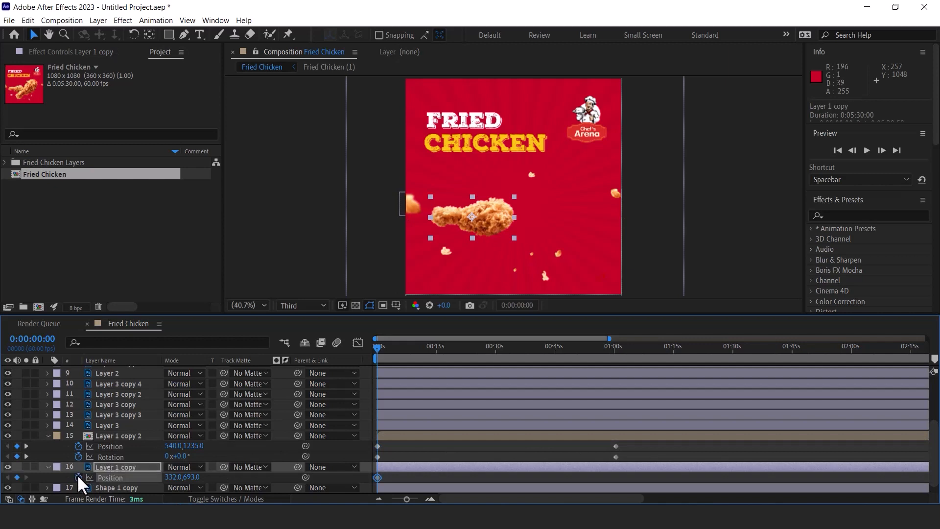
{"action": "left_click", "coordinate": [78, 475]}
{"action": "left_click", "coordinate": [119, 466]}
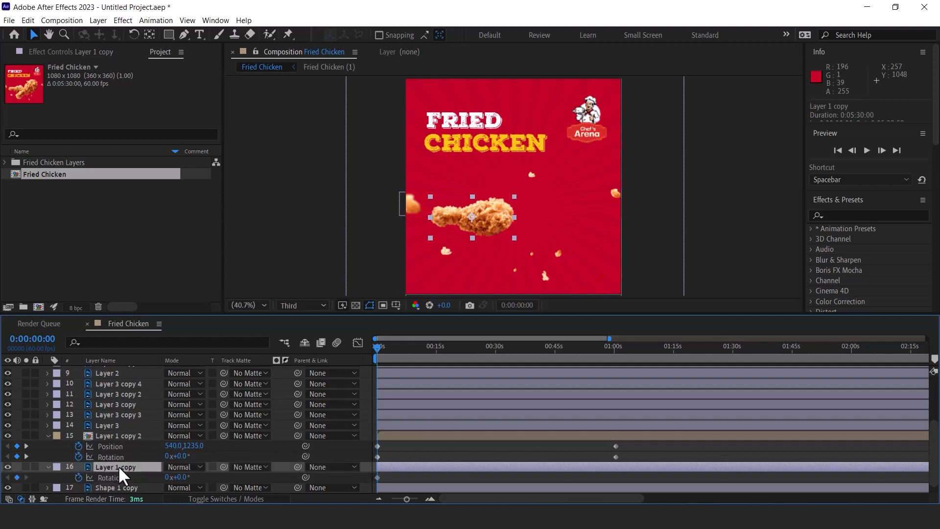
{"action": "key", "text": "alt+shift+p"}
- Add Position and Rotation keyframes to Layer 1 copy at 0:01:00:22, and set its Position at the composition start to 332, 1206
{"action": "left_click_drag", "start_coordinate": [531, 369], "coordinate": [615, 390]}
{"action": "left_click", "coordinate": [17, 478]}
{"action": "left_click", "coordinate": [17, 487]}
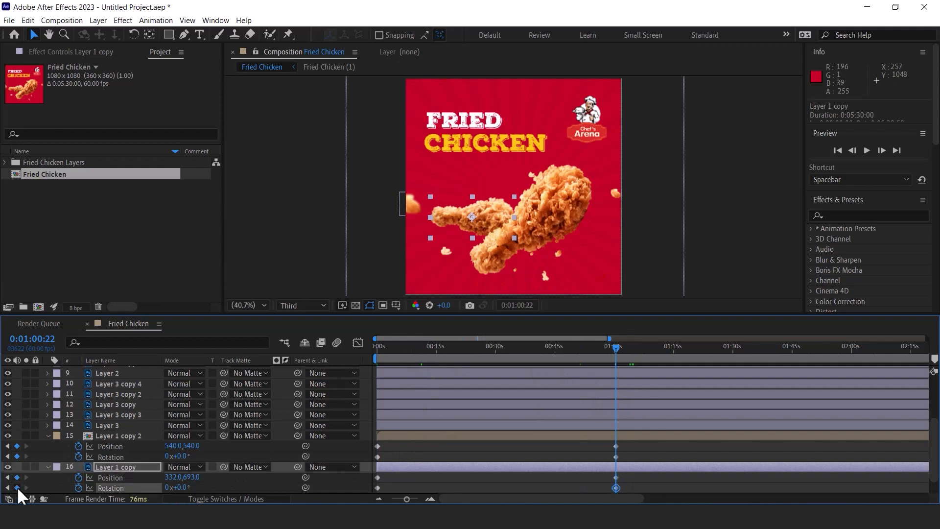
{"action": "left_click_drag", "start_coordinate": [538, 343], "coordinate": [357, 366]}
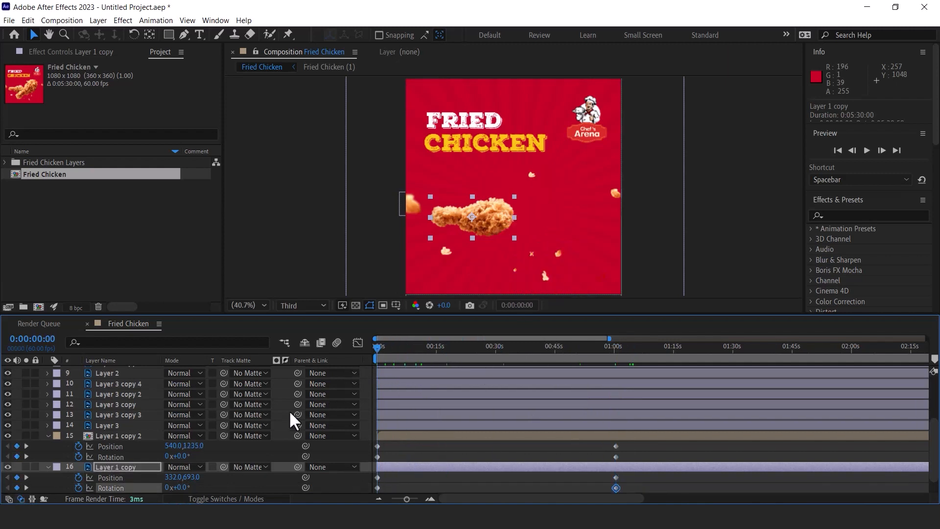
{"action": "left_click_drag", "start_coordinate": [182, 481], "coordinate": [514, 468]}
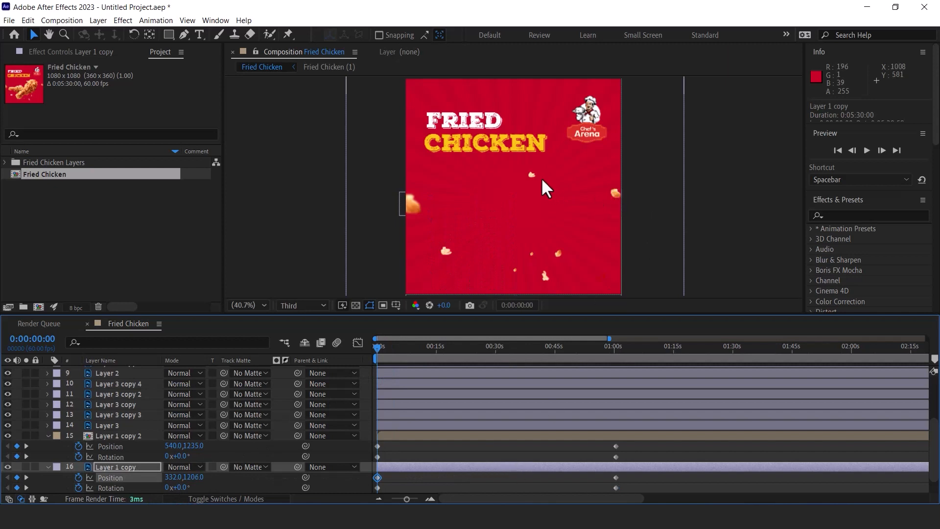
- Add Position and Rotation keyframes at the composition start to the eight crumb layers from Layer 2 copy through Layer 3
{"action": "left_click", "coordinate": [104, 425]}
{"action": "scroll", "coordinate": [115, 416], "scroll_direction": "up", "scroll_amount": 3}
{"action": "left_click", "coordinate": [116, 383], "text": "shift"}
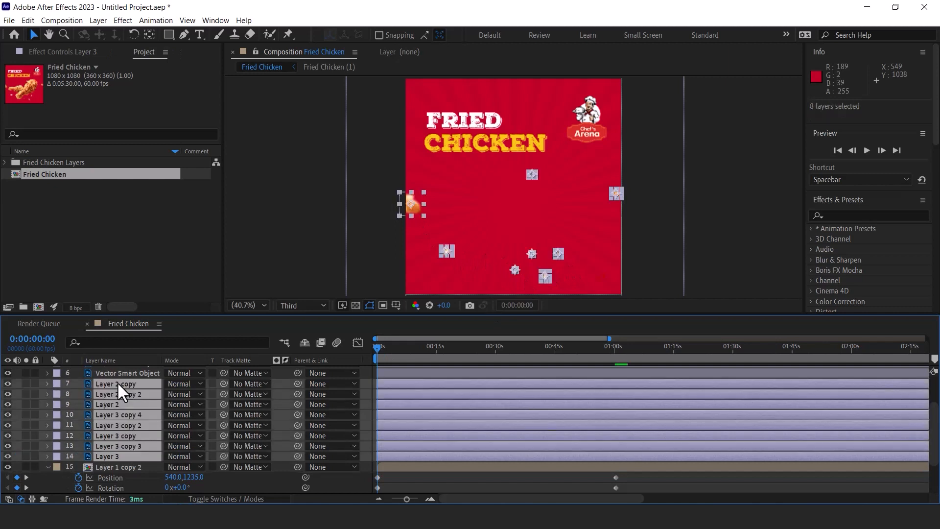
{"action": "key", "text": "p"}
{"action": "scroll", "coordinate": [121, 383], "scroll_direction": "down", "scroll_amount": 2}
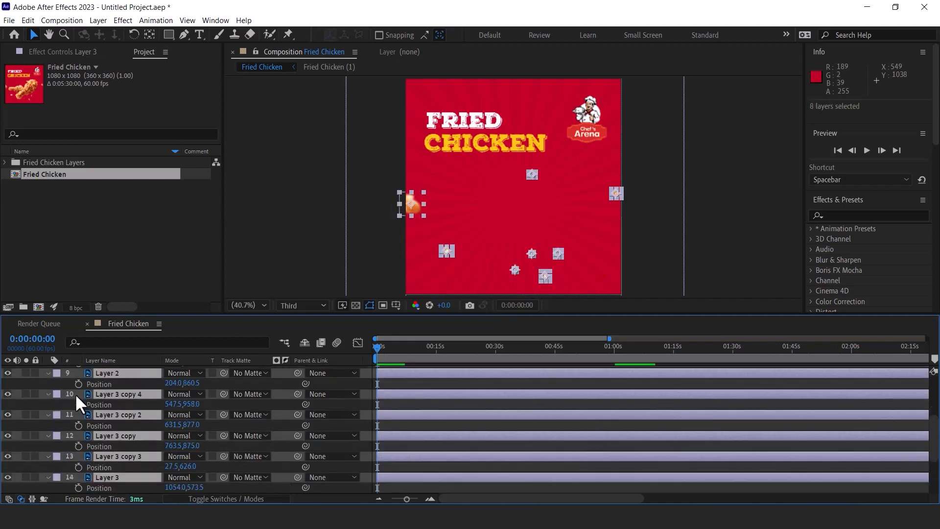
{"action": "key", "text": "r"}
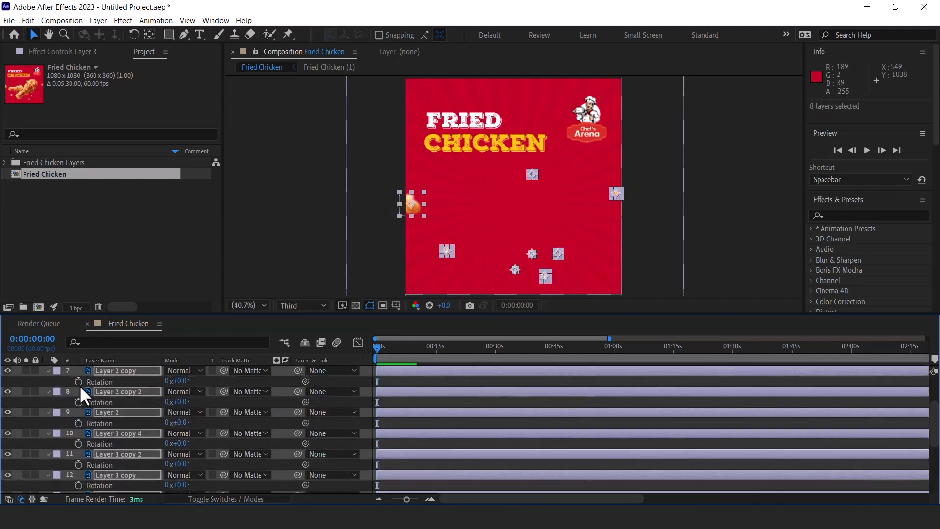
{"action": "scroll", "coordinate": [104, 383], "scroll_direction": "down", "scroll_amount": 5}
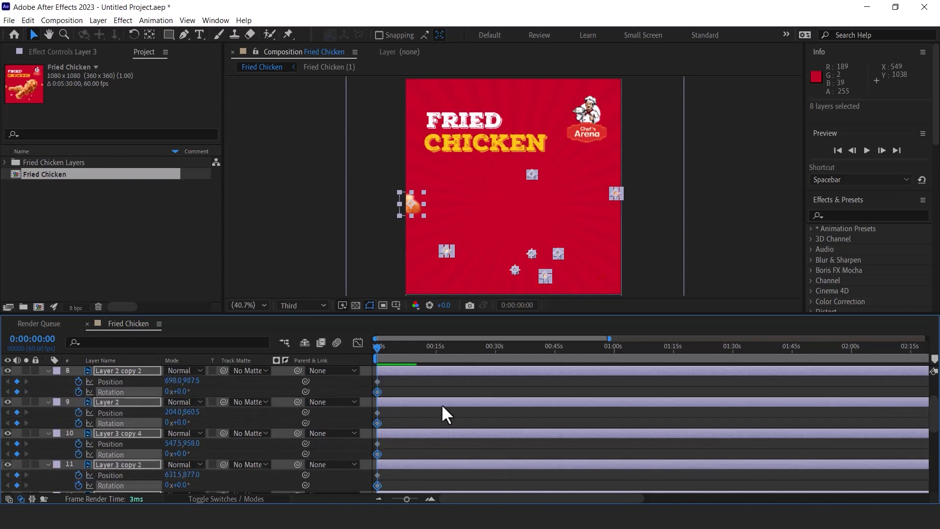
- Add Position and Rotation keyframes to the eight selected crumb layers at 0:01:00:22
{"action": "left_click_drag", "start_coordinate": [390, 359], "coordinate": [615, 348]}
{"action": "left_click", "coordinate": [16, 394]}
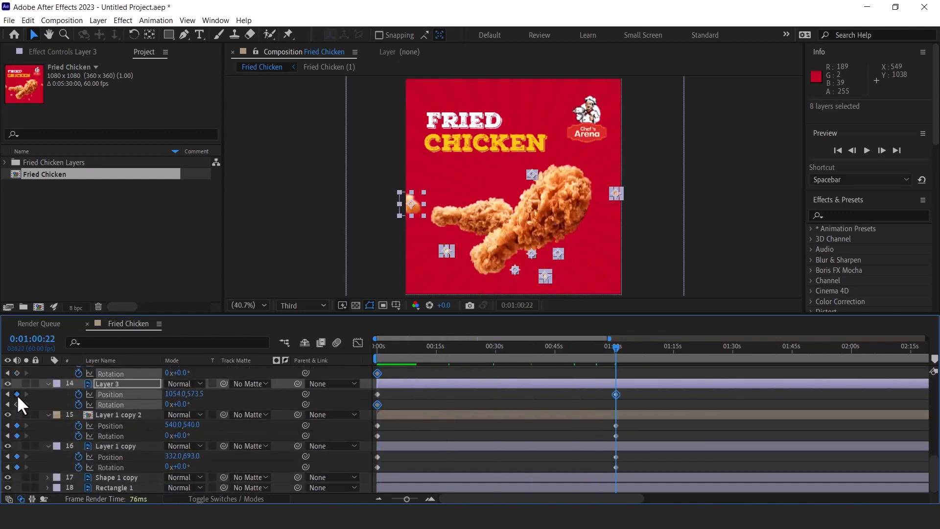
{"action": "left_click", "coordinate": [16, 403]}
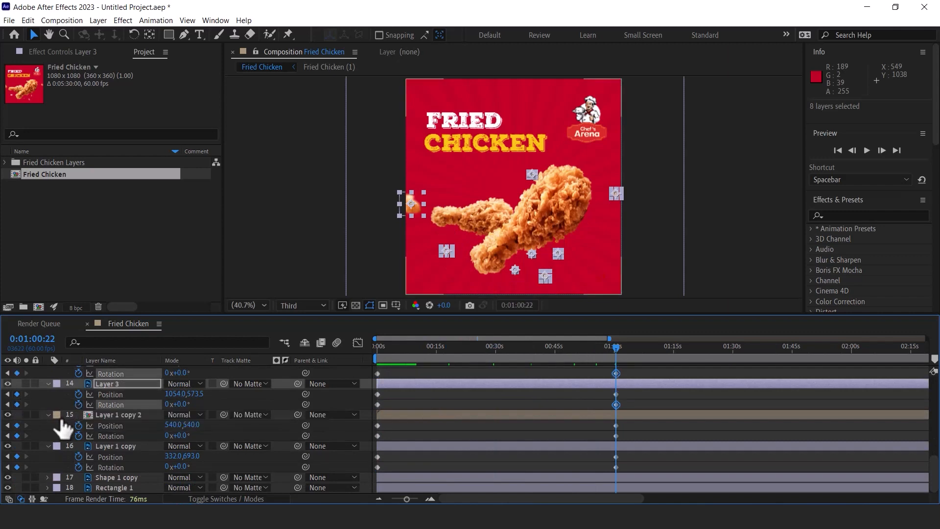
- At the composition start, move the eight crumb layers down together until Layer 3 copy's Position is 763.5, 1609
{"action": "scroll", "coordinate": [93, 401], "scroll_direction": "up", "scroll_amount": 3}
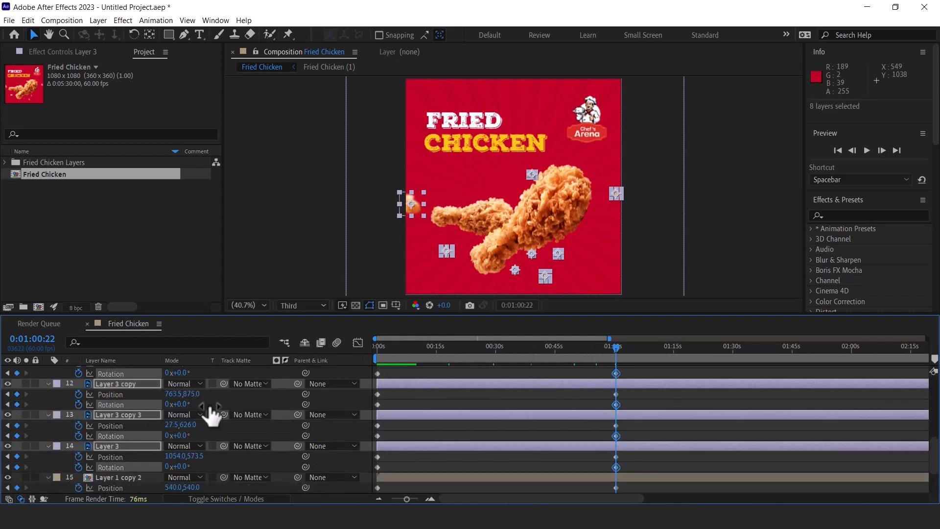
{"action": "left_click_drag", "start_coordinate": [611, 346], "coordinate": [315, 349]}
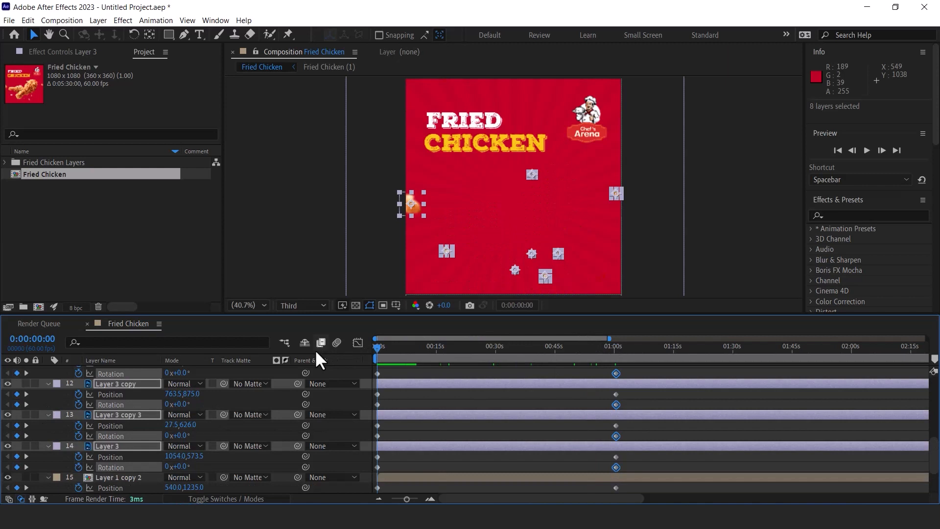
{"action": "left_click_drag", "start_coordinate": [193, 395], "coordinate": [462, 397]}
- Preview the rising chicken and crumb animation from the composition start
{"action": "left_click_drag", "start_coordinate": [430, 346], "coordinate": [355, 358]}
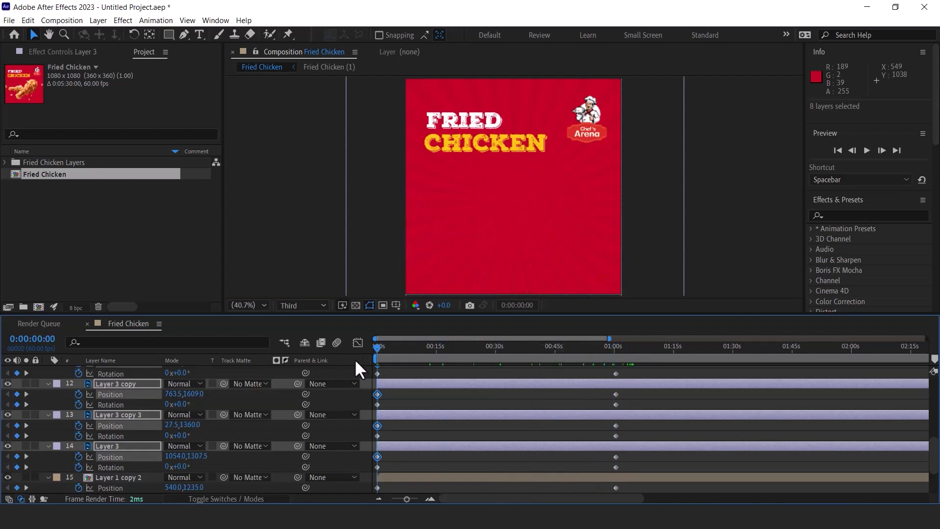
{"action": "left_click", "coordinate": [654, 372]}
{"action": "key", "text": "space"}
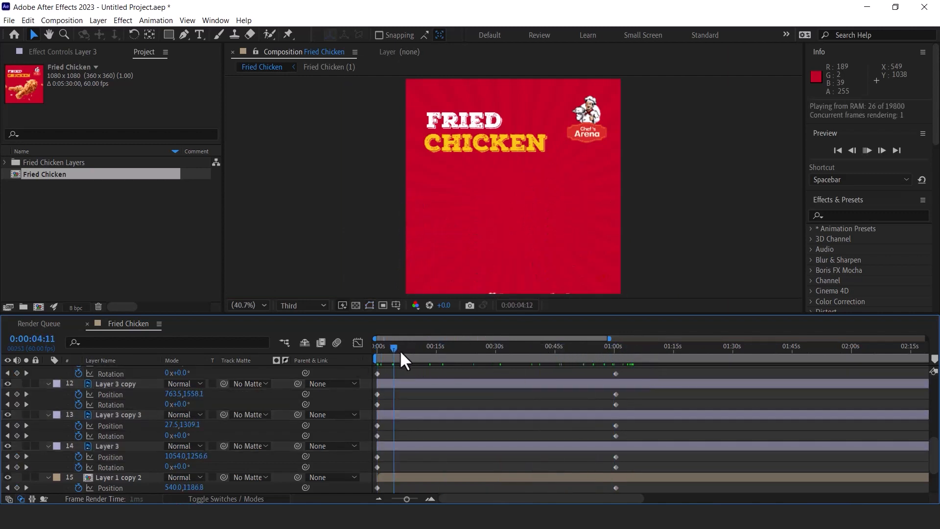
{"action": "key", "text": "space"}
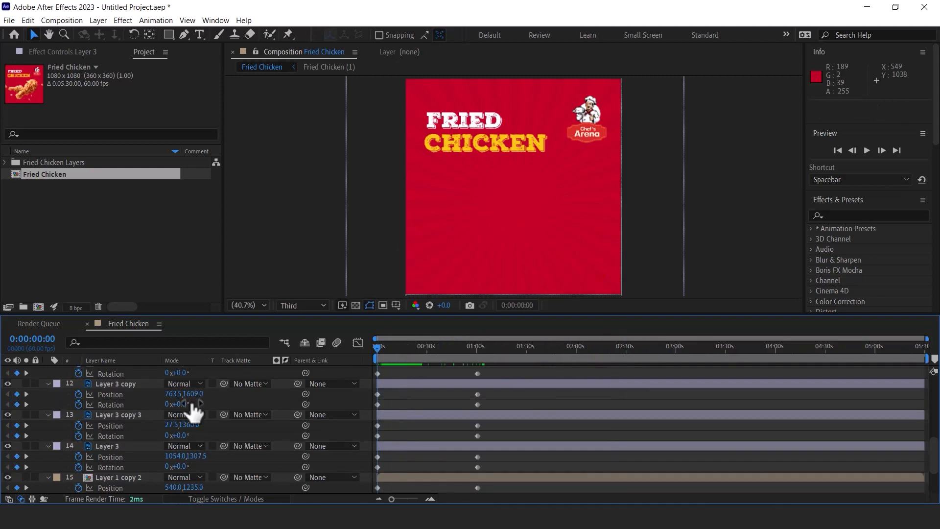
- Select all Position and Rotation keyframes of layers 7 to 16 and compress them so the last ones fall at about 16 seconds
{"action": "scroll", "coordinate": [362, 397], "scroll_direction": "up", "scroll_amount": 1}
{"action": "scroll", "coordinate": [116, 399], "scroll_direction": "up", "scroll_amount": 6}
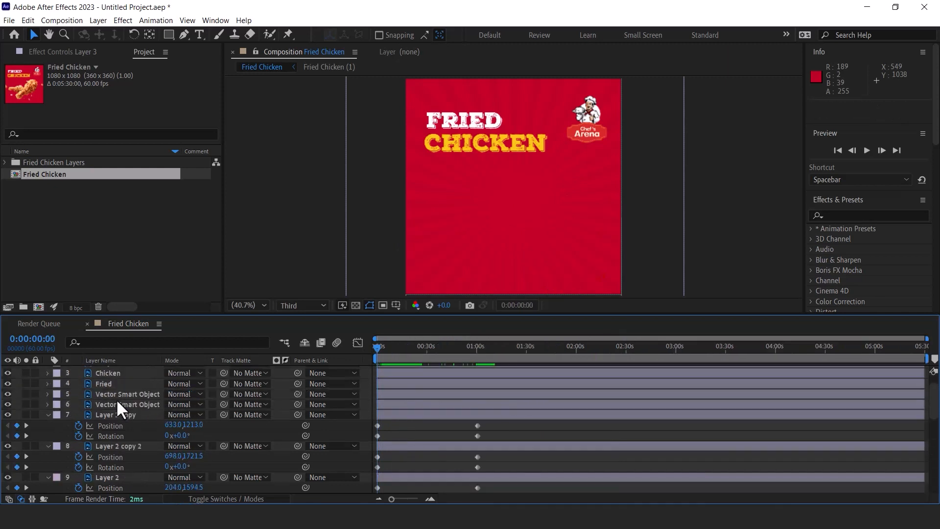
{"action": "left_click", "coordinate": [114, 414]}
{"action": "scroll", "coordinate": [395, 401], "scroll_direction": "down", "scroll_amount": 7}
{"action": "scroll", "coordinate": [396, 402], "scroll_direction": "down", "scroll_amount": 2}
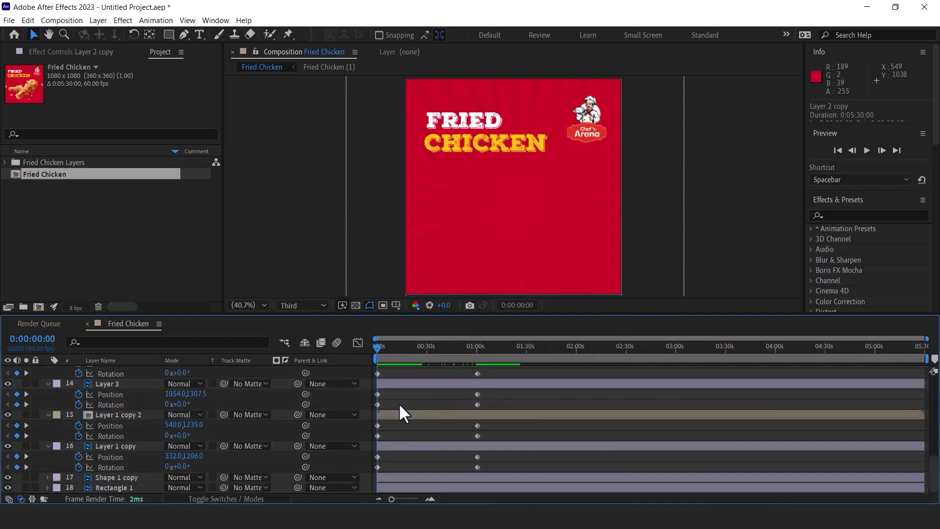
{"action": "left_click_drag", "start_coordinate": [504, 459], "coordinate": [360, 350]}
{"action": "left_click", "coordinate": [498, 483]}
{"action": "left_click_drag", "start_coordinate": [363, 481], "coordinate": [357, 443]}
{"action": "left_click_drag", "start_coordinate": [477, 443], "coordinate": [402, 444]}
{"action": "left_click", "coordinate": [430, 499]}
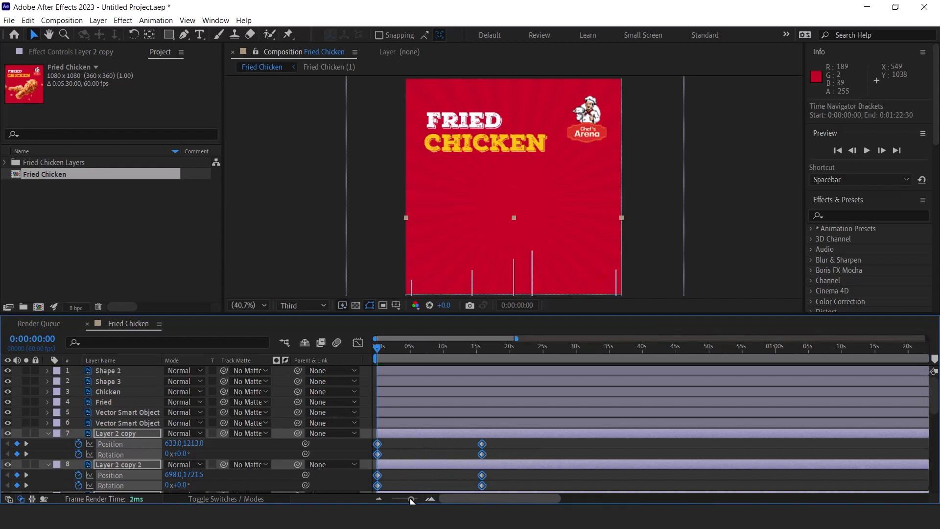
- Stretch the selected keyframes so the end keyframes fall at 0:01:00:16, and preview the animation
{"action": "left_click_drag", "start_coordinate": [483, 448], "coordinate": [751, 441]}
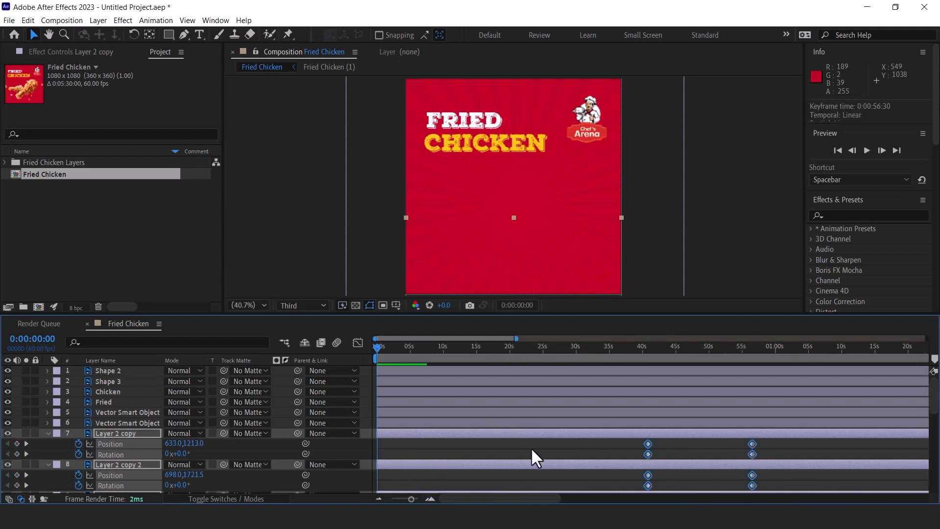
{"action": "key", "text": "ctrl+z"}
{"action": "left_click_drag", "start_coordinate": [484, 443], "coordinate": [760, 428]}
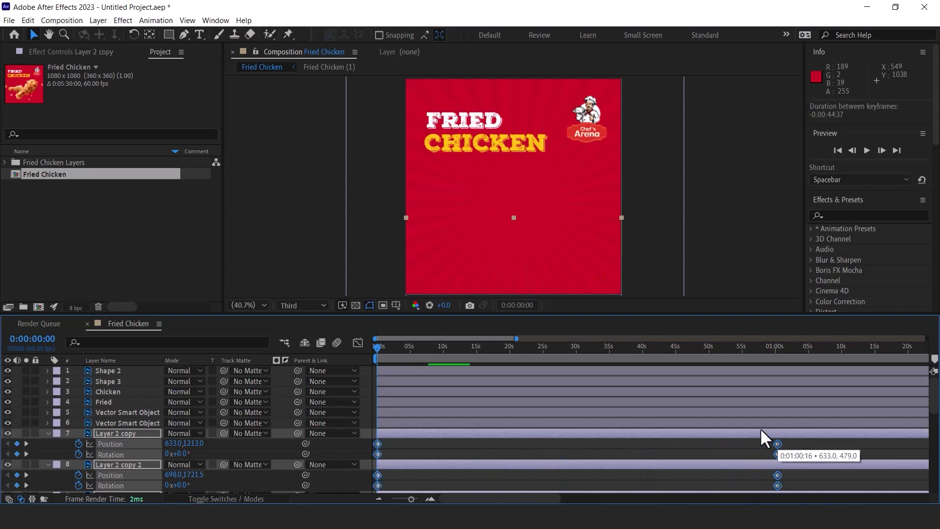
{"action": "key", "text": "space"}
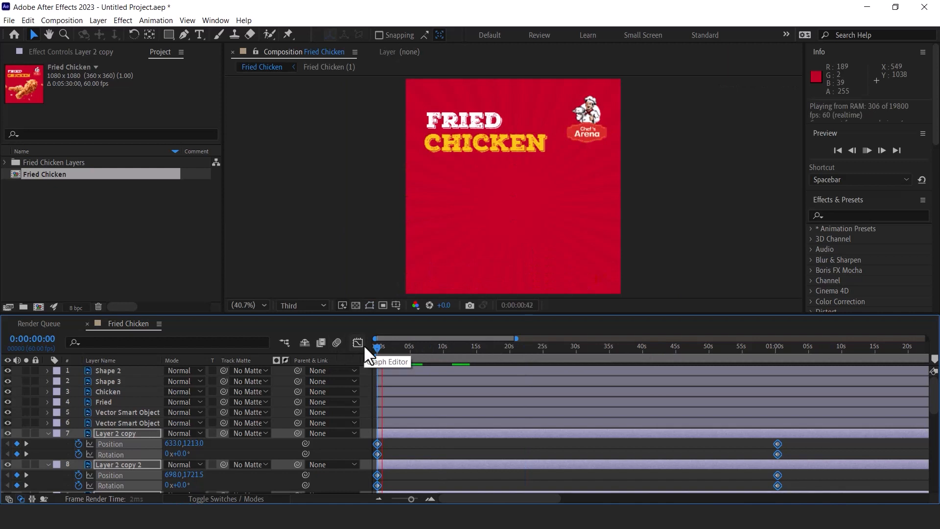
- Compress the selected keyframes so the end keyframes fall at about 2 seconds, and preview the faster animation
{"action": "left_click_drag", "start_coordinate": [776, 444], "coordinate": [397, 427]}
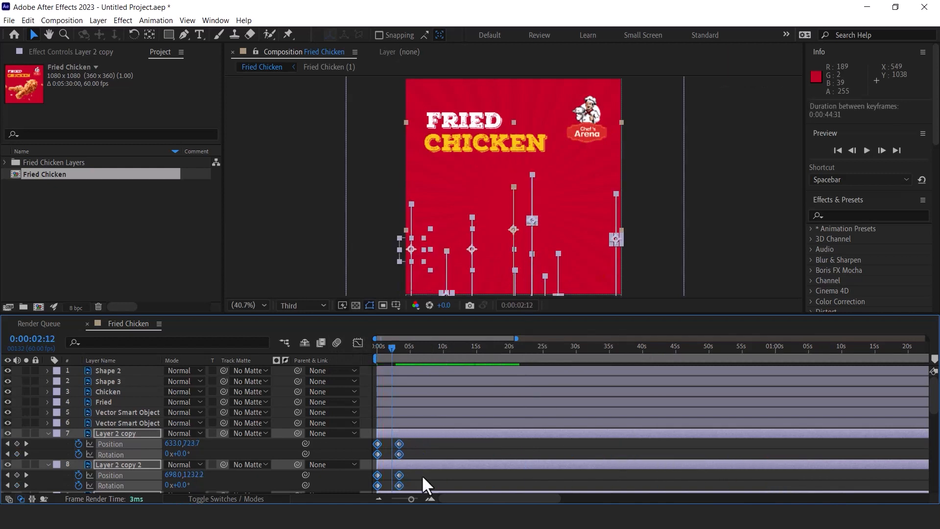
{"action": "left_click", "coordinate": [430, 499]}
{"action": "left_click", "coordinate": [430, 499]}
{"action": "left_click_drag", "start_coordinate": [464, 501], "coordinate": [461, 500]}
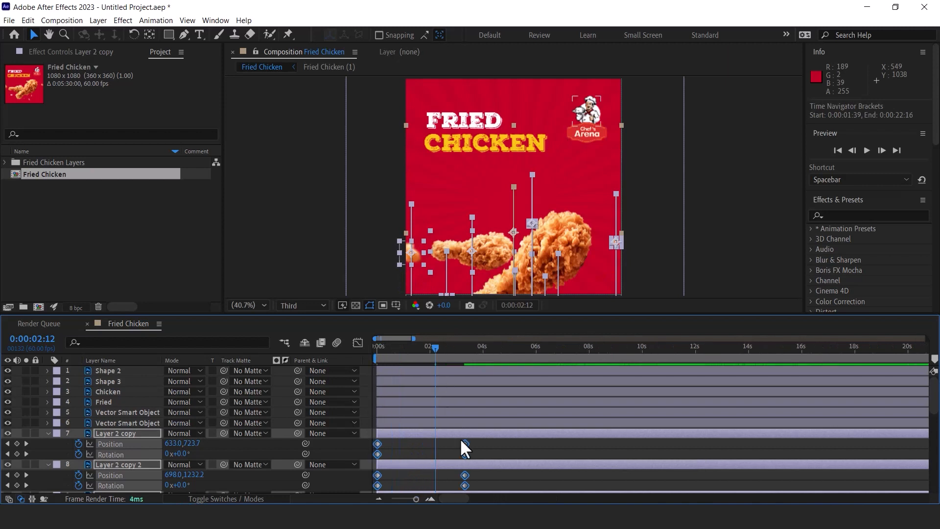
{"action": "left_click_drag", "start_coordinate": [462, 444], "coordinate": [433, 442]}
{"action": "key", "text": "space"}
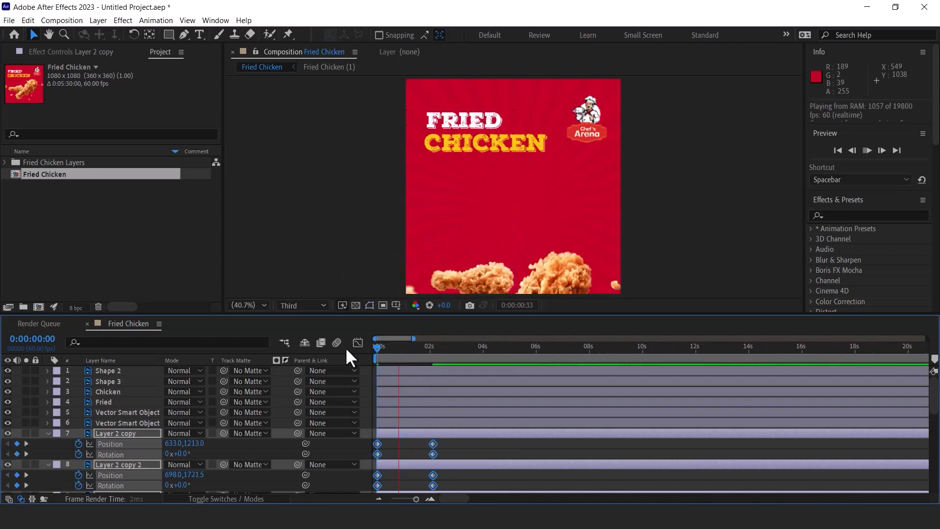
- At 0:00:06:01, keyframe the Position of the ten layers from Layer 2 copy through Layer 1 copy, moving them down below the frame
{"action": "left_click", "coordinate": [449, 347]}
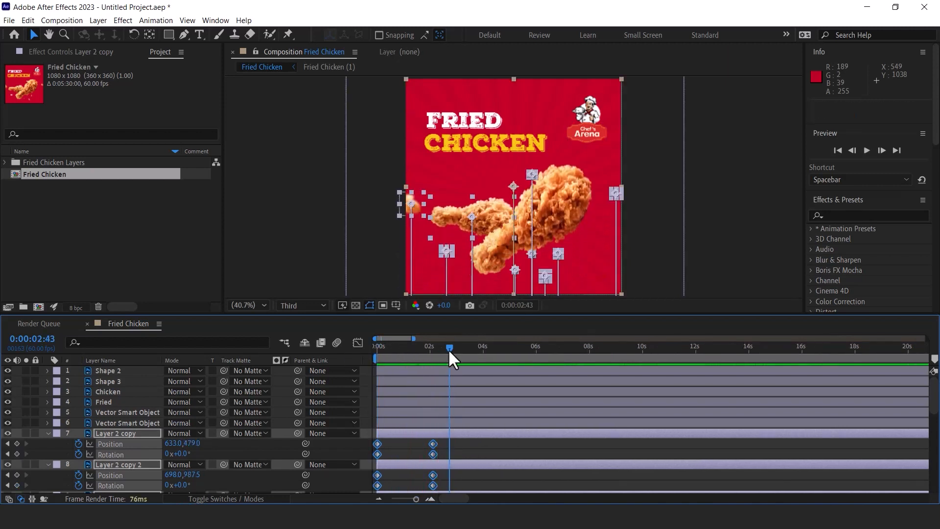
{"action": "left_click", "coordinate": [734, 269]}
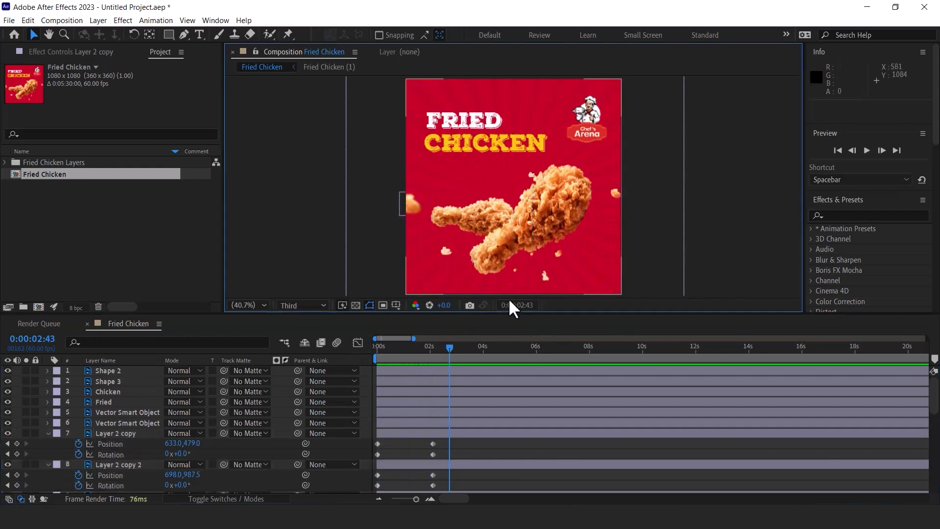
{"action": "left_click_drag", "start_coordinate": [447, 349], "coordinate": [536, 345]}
{"action": "left_click", "coordinate": [537, 346]}
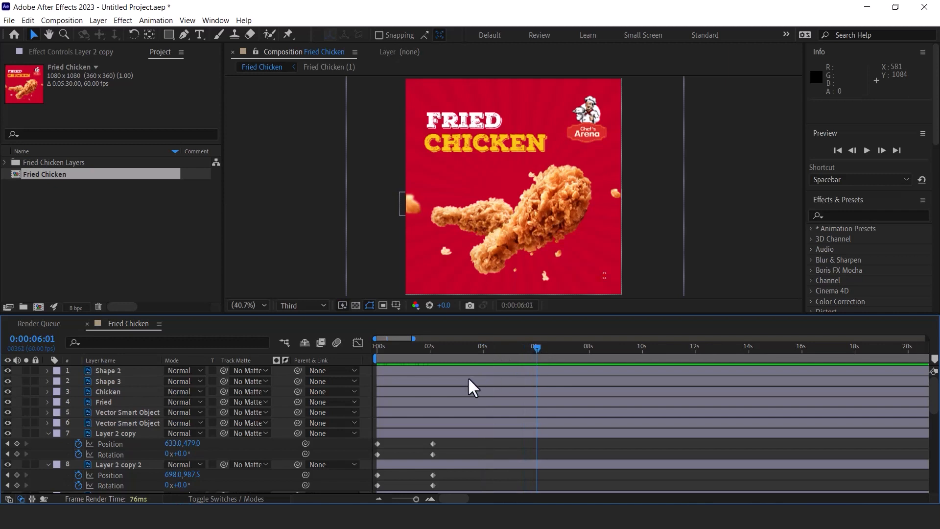
{"action": "left_click", "coordinate": [129, 432]}
{"action": "scroll", "coordinate": [142, 421], "scroll_direction": "down", "scroll_amount": 8}
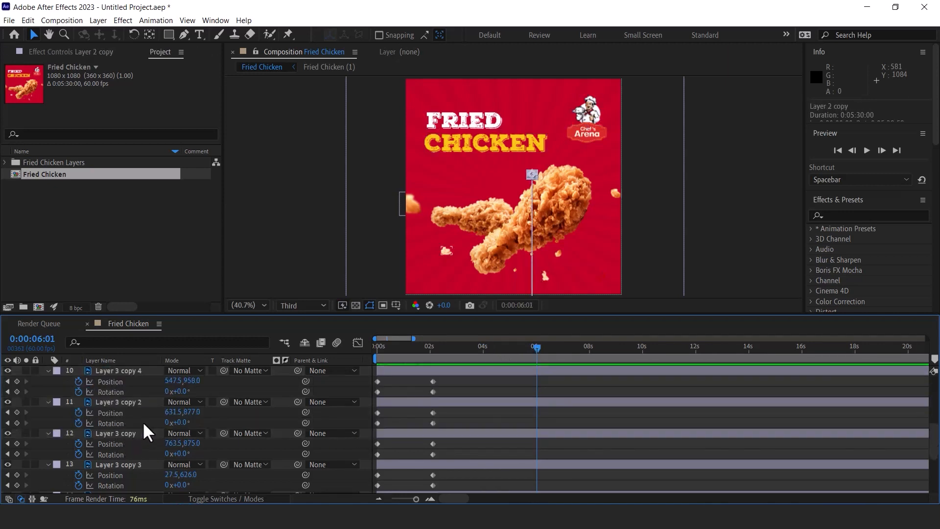
{"action": "left_click", "coordinate": [112, 446], "text": "shift"}
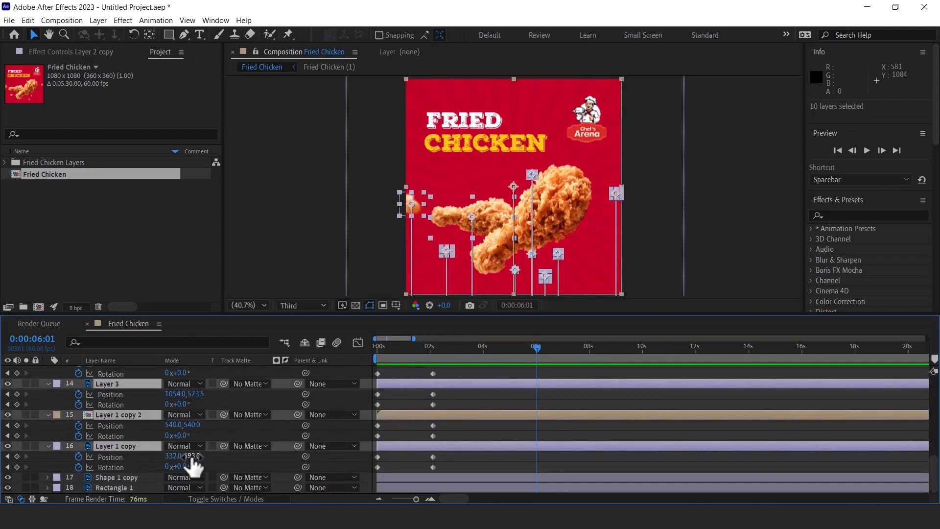
{"action": "key", "text": "alt+shift+p"}
{"action": "left_click_drag", "start_coordinate": [200, 455], "coordinate": [625, 450]}
- Deselect the layers and preview the animation with its downward exit from the composition start
{"action": "left_click_drag", "start_coordinate": [537, 345], "coordinate": [363, 347]}
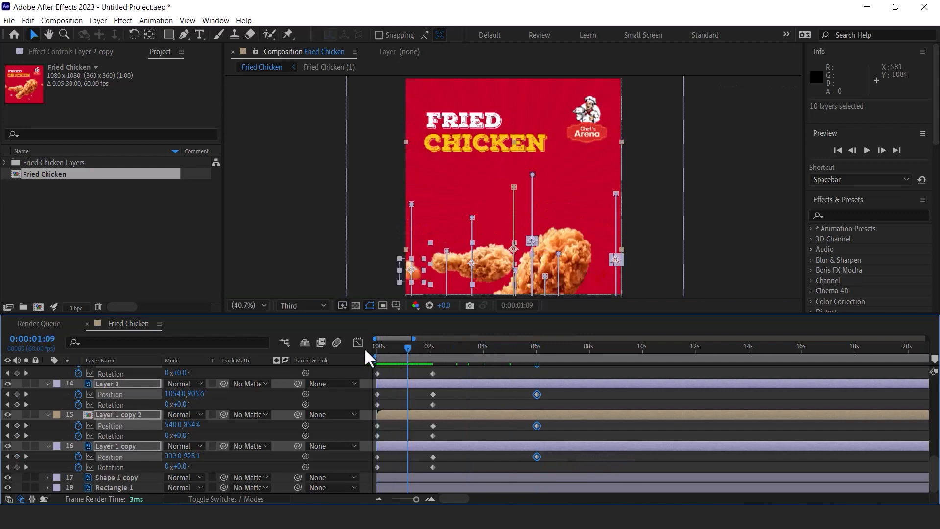
{"action": "left_click", "coordinate": [714, 230]}
{"action": "key", "text": "space"}
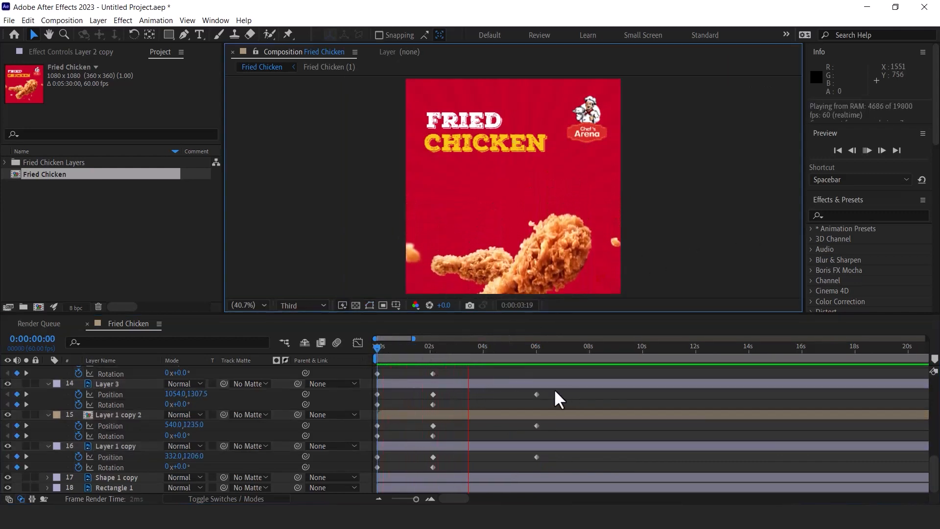
- Apply Easy Ease to all the Position and Rotation keyframes of the chicken and crumb layers
{"action": "left_click_drag", "start_coordinate": [499, 349], "coordinate": [403, 347]}
{"action": "left_click_drag", "start_coordinate": [457, 469], "coordinate": [364, 444]}
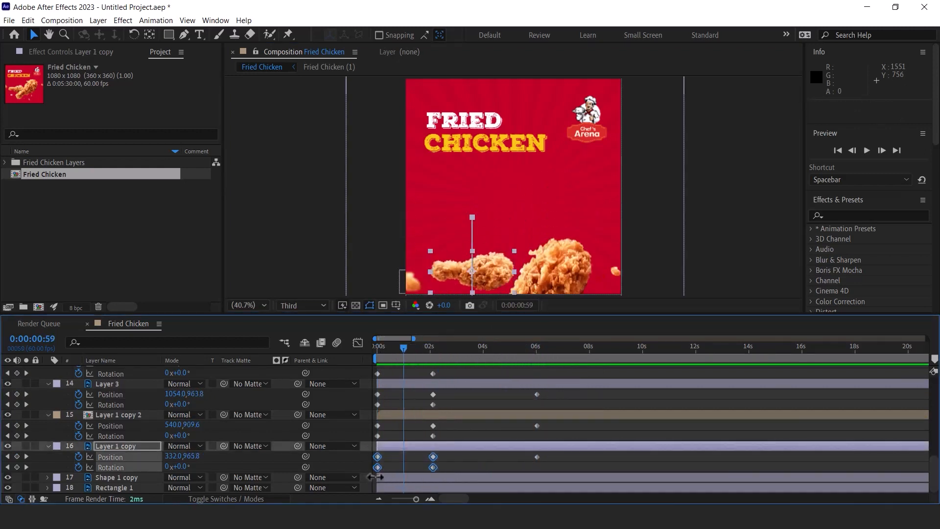
{"action": "left_click_drag", "start_coordinate": [535, 466], "coordinate": [374, 439]}
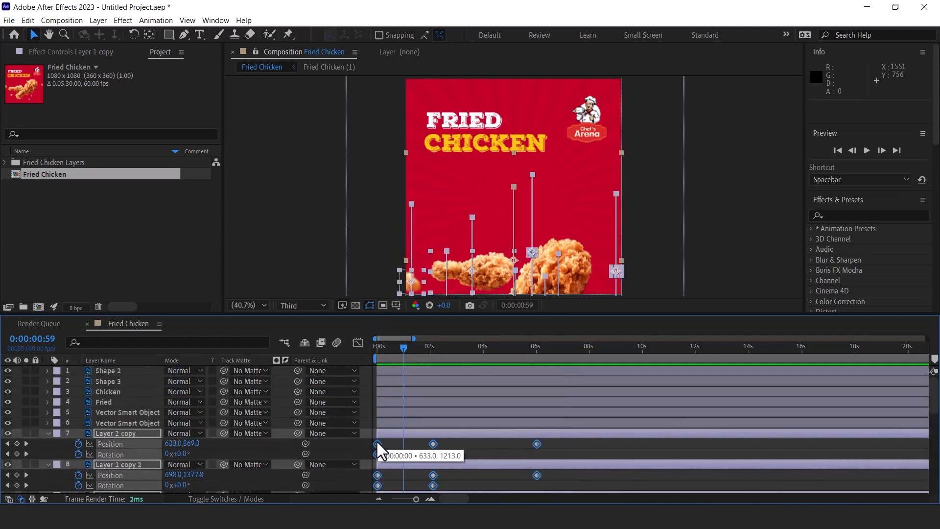
{"action": "right_click", "coordinate": [376, 440]}
{"action": "mouse_move", "coordinate": [422, 433]}
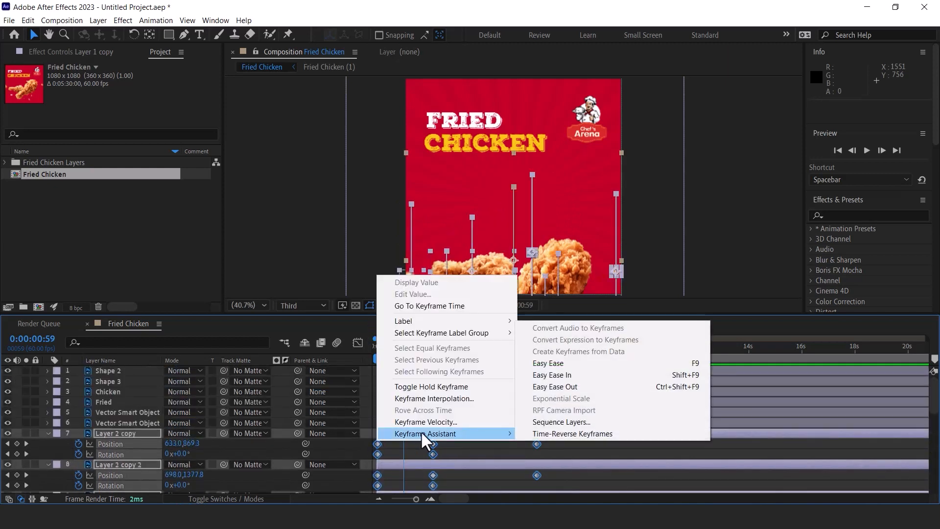
{"action": "left_click", "coordinate": [548, 363]}
- Preview the eased animation from the composition start, check the exit near 0:00:06:04, and deselect the layers
{"action": "left_click_drag", "start_coordinate": [381, 351], "coordinate": [366, 359]}
{"action": "key", "text": "space"}
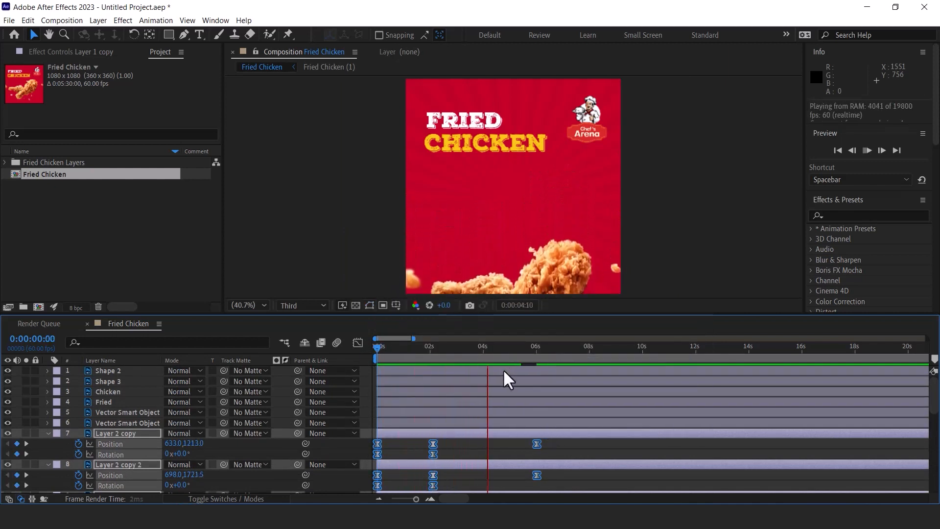
{"action": "left_click", "coordinate": [511, 349]}
{"action": "left_click_drag", "start_coordinate": [512, 349], "coordinate": [537, 349]}
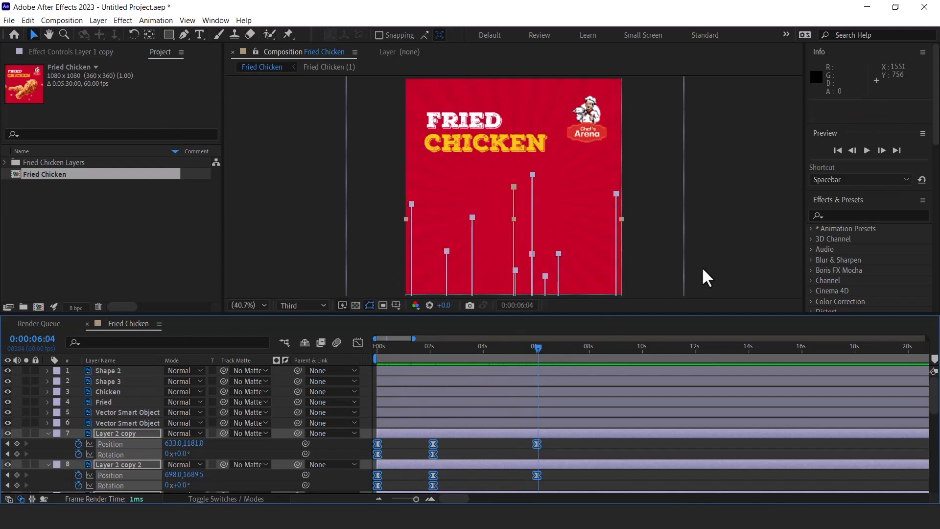
{"action": "left_click", "coordinate": [703, 269]}
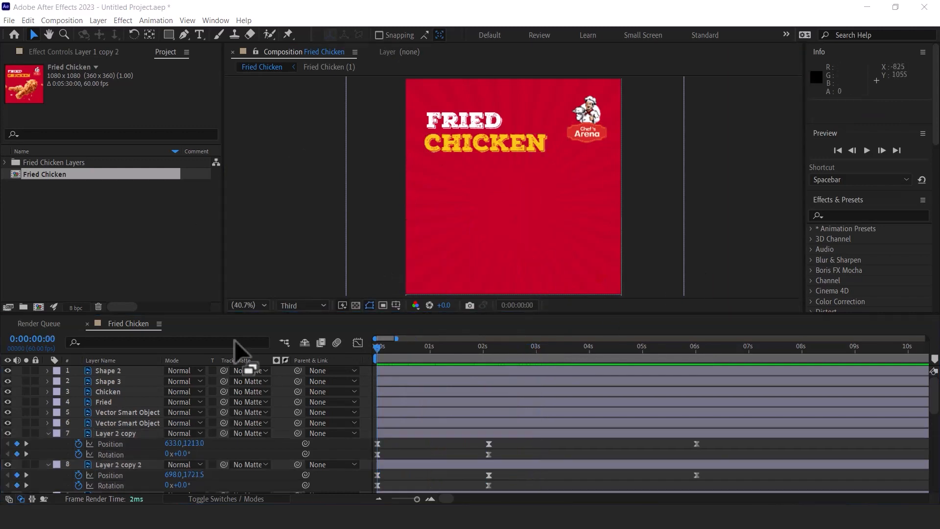
- Collapse the animated layers and reveal only the keyframed properties of Layer 1 copy 2 and Layer 1 copy
{"action": "left_click", "coordinate": [55, 447]}
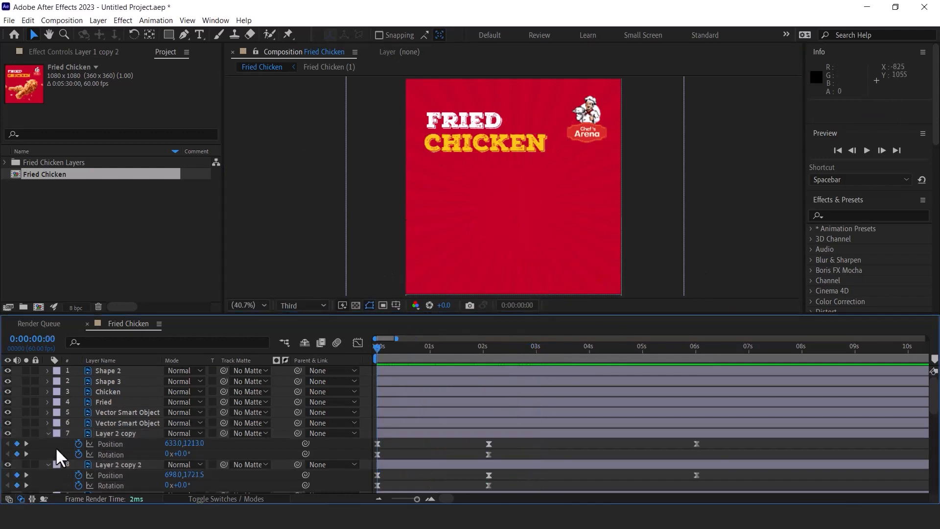
{"action": "scroll", "coordinate": [57, 444], "scroll_direction": "down", "scroll_amount": 3}
{"action": "key", "text": "u"}
{"action": "scroll", "coordinate": [123, 421], "scroll_direction": "down", "scroll_amount": 3}
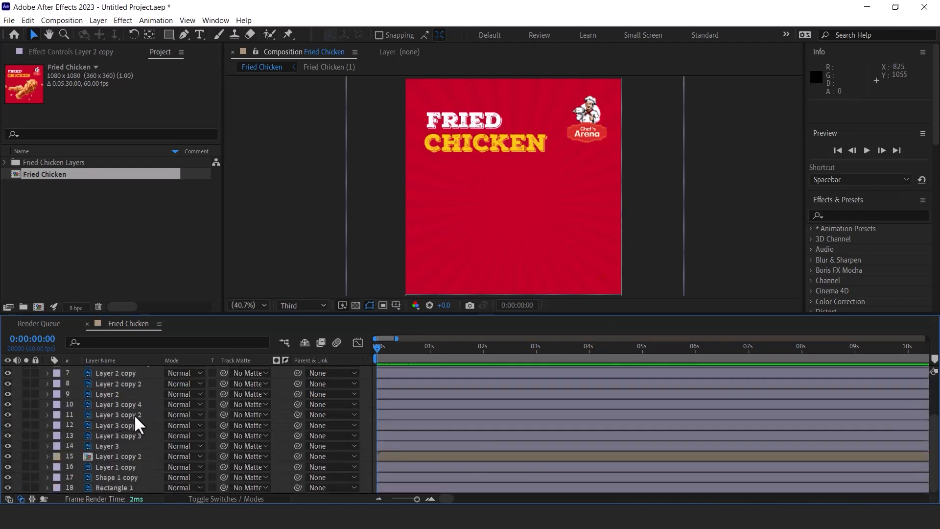
{"action": "left_click", "coordinate": [107, 457]}
{"action": "left_click", "coordinate": [107, 468], "text": "shift"}
{"action": "key", "text": "u"}
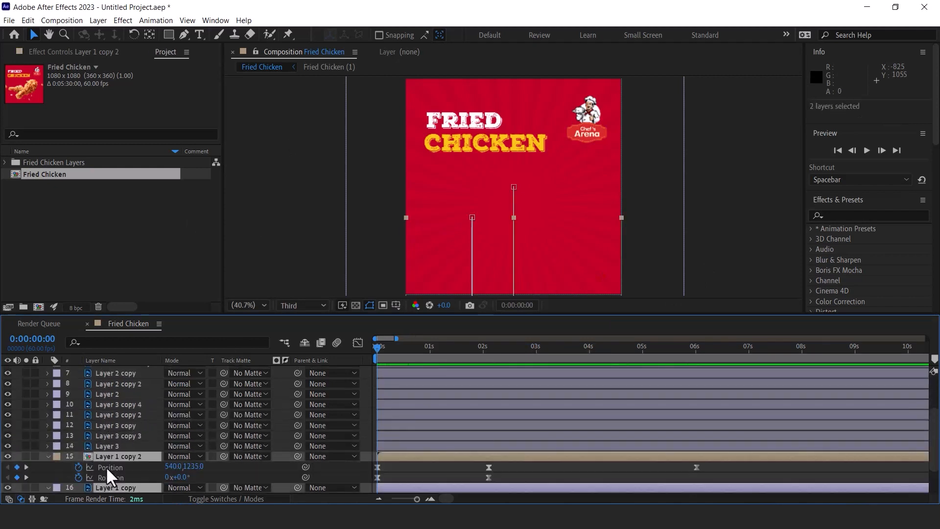
- Solo Layer 1 copy 2 and Layer 1 copy at 0:00:01:48 so only the two drumstick layers display
{"action": "scroll", "coordinate": [216, 411], "scroll_direction": "down", "scroll_amount": 2}
{"action": "left_click_drag", "start_coordinate": [416, 347], "coordinate": [473, 348]}
{"action": "left_click", "coordinate": [26, 415]}
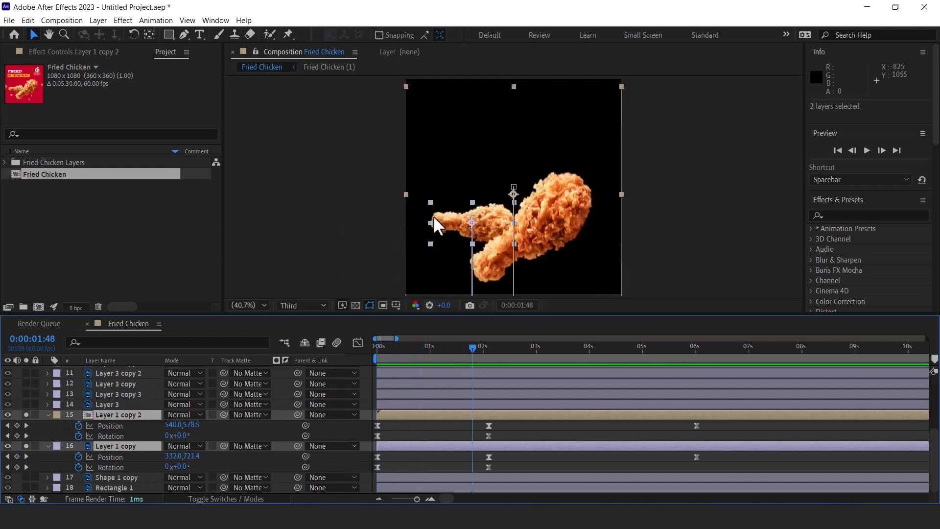
- At 0:00:02:06, select all Position keyframes of the two soloed layers and show their speed graphs
{"action": "left_click_drag", "start_coordinate": [378, 349], "coordinate": [488, 351]}
{"action": "left_click", "coordinate": [235, 435]}
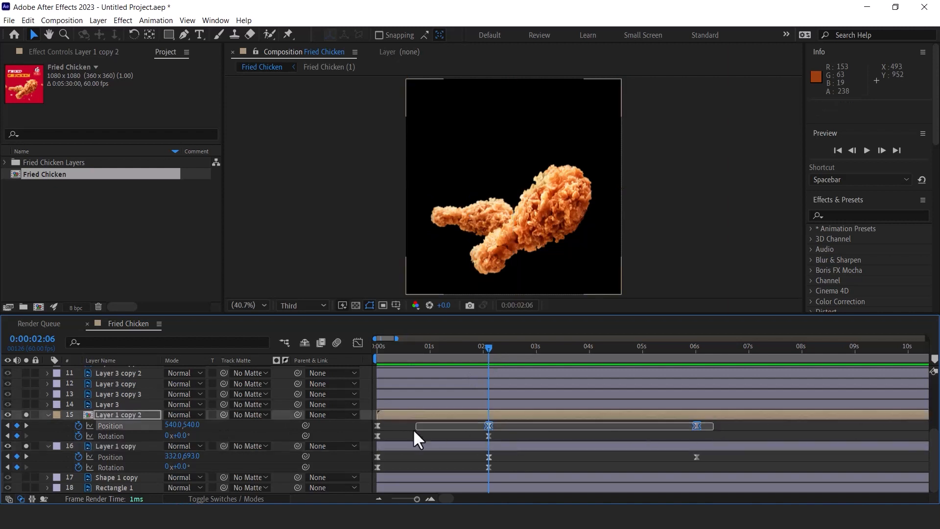
{"action": "left_click", "coordinate": [369, 428]}
{"action": "left_click_drag", "start_coordinate": [719, 452], "coordinate": [371, 458]}
{"action": "left_click", "coordinate": [357, 342]}
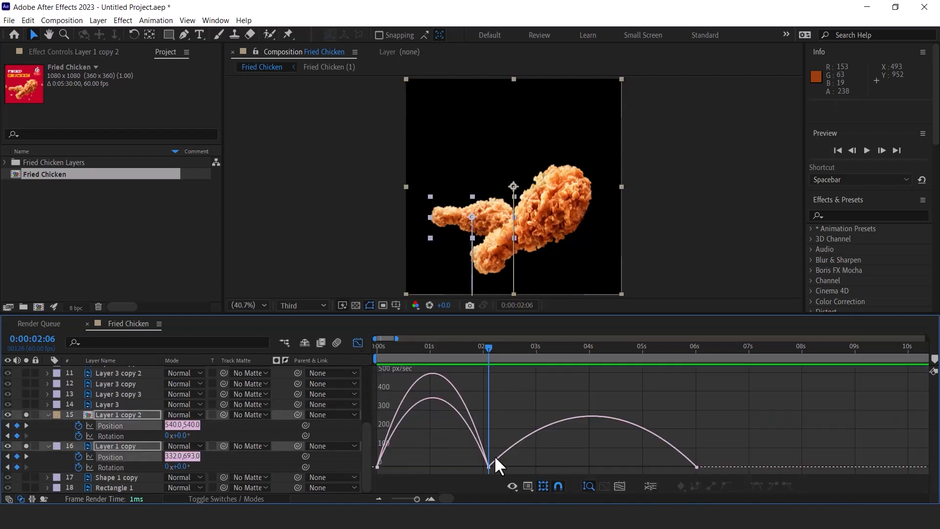
{"action": "right_click", "coordinate": [521, 454]}
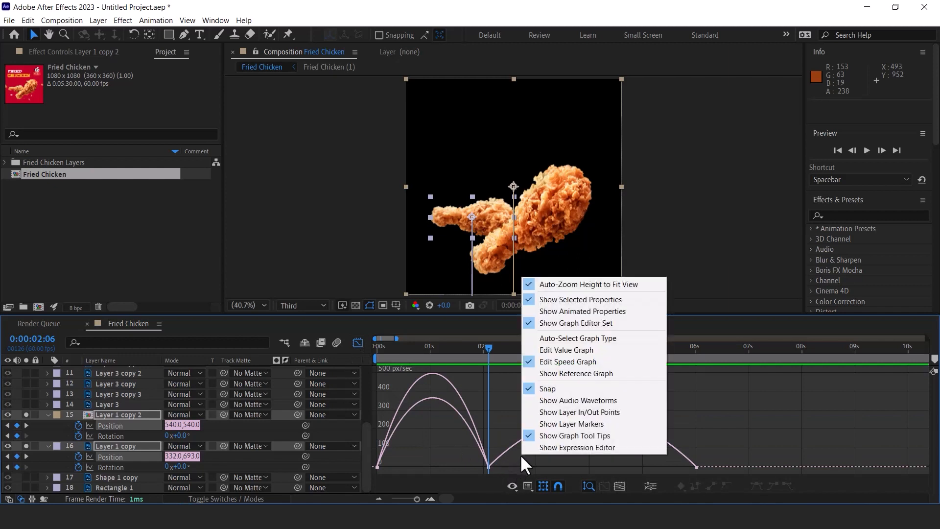
{"action": "left_click", "coordinate": [515, 449]}
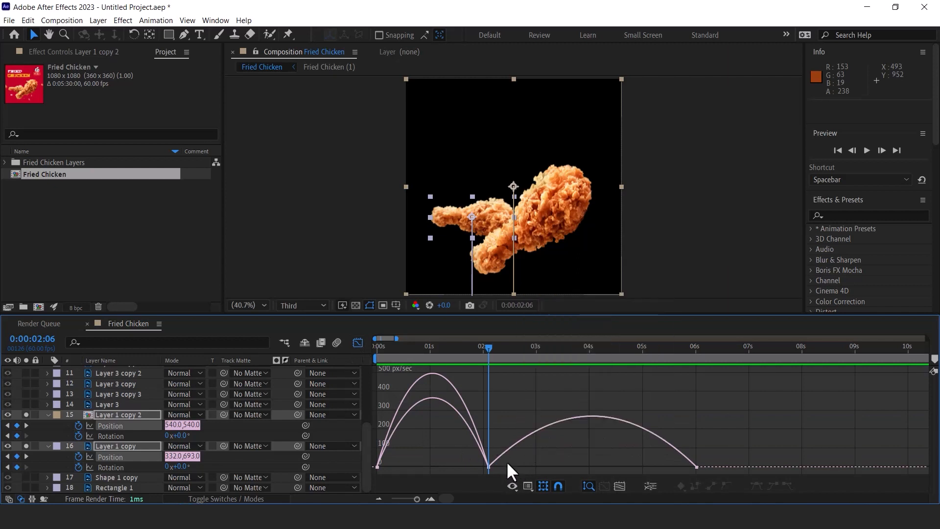
- Set the incoming and outgoing influence of the middle Position keyframes to 100%, and preview the motion from the start
{"action": "left_click_drag", "start_coordinate": [506, 460], "coordinate": [428, 466]}
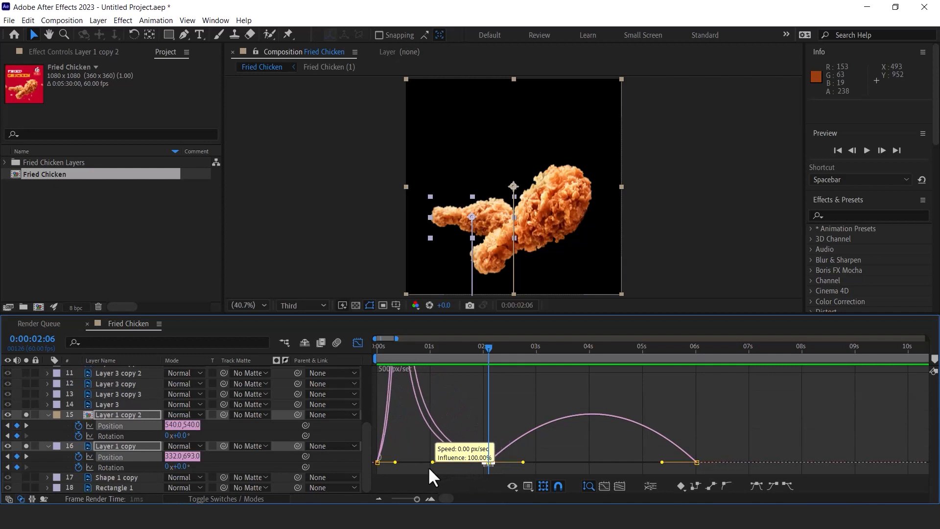
{"action": "left_click_drag", "start_coordinate": [524, 464], "coordinate": [612, 458]}
{"action": "left_click_drag", "start_coordinate": [406, 349], "coordinate": [361, 353]}
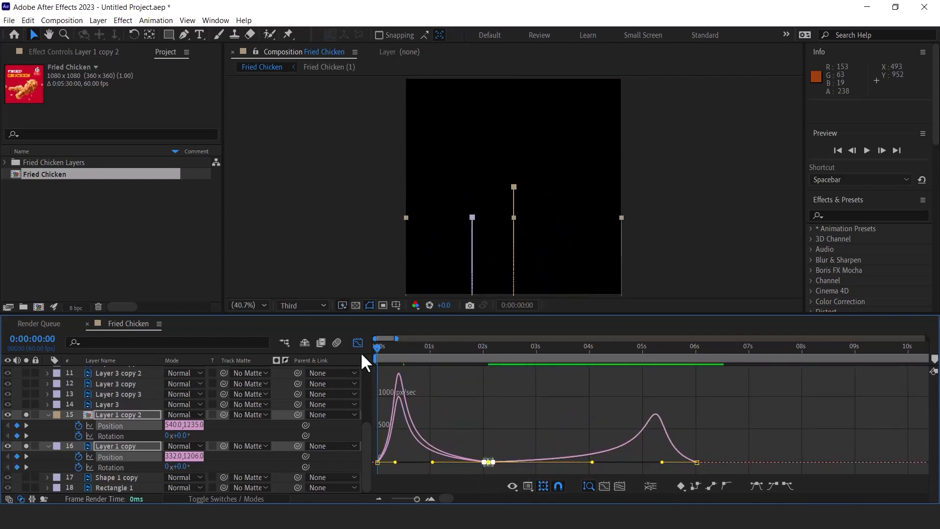
{"action": "key", "text": "space"}
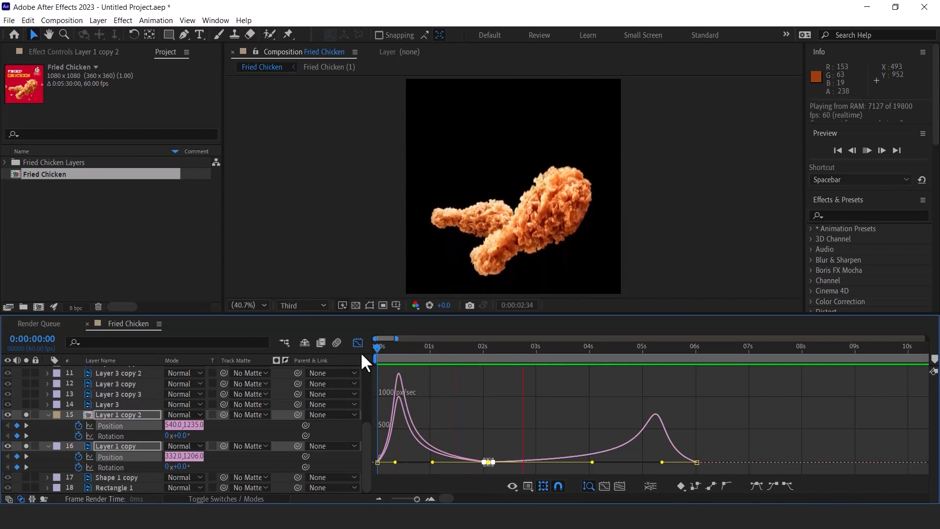
{"action": "key", "text": "space"}
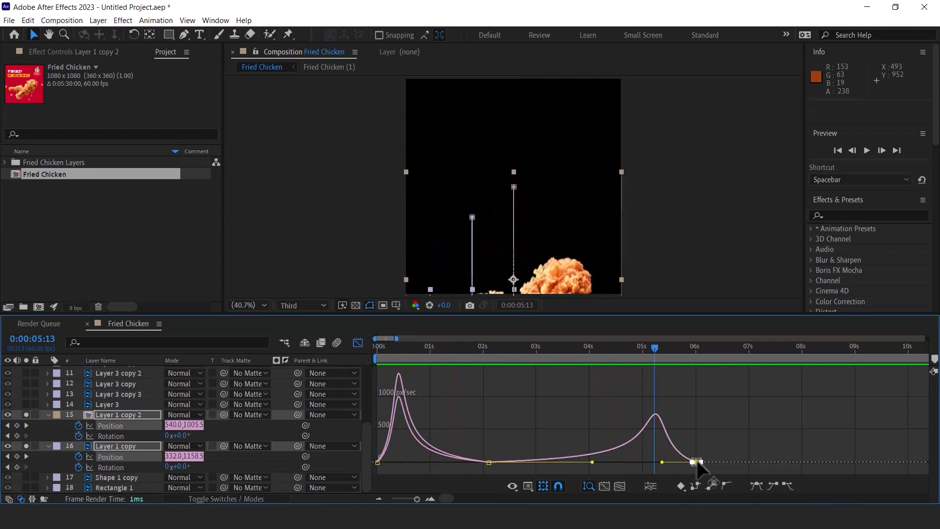
{"action": "left_click", "coordinate": [697, 466]}
{"action": "mouse_move", "coordinate": [697, 465]}
{"action": "left_mouse_down"}
{"action": "mouse_move", "coordinate": [684, 466]}
{"action": "mouse_move", "coordinate": [710, 457]}
{"action": "mouse_move", "coordinate": [671, 469]}
{"action": "mouse_move", "coordinate": [696, 464]}
{"action": "left_mouse_up"}
{"action": "key", "text": "ctrl+z"}
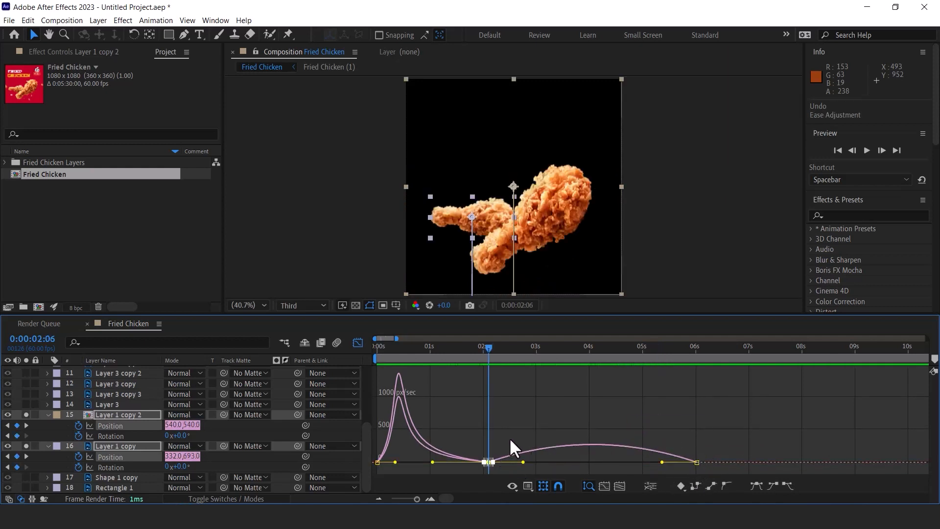
{"action": "key", "text": "ctrl+shift+z"}
{"action": "left_click", "coordinate": [705, 403]}
- Move the final Position keyframes of Layer 1 copy 2 and Layer 1 copy to 0:00:04:29, and preview the quicker exit
{"action": "left_click_drag", "start_coordinate": [489, 348], "coordinate": [540, 376]}
{"action": "left_click", "coordinate": [358, 343]}
{"action": "left_click", "coordinate": [697, 426]}
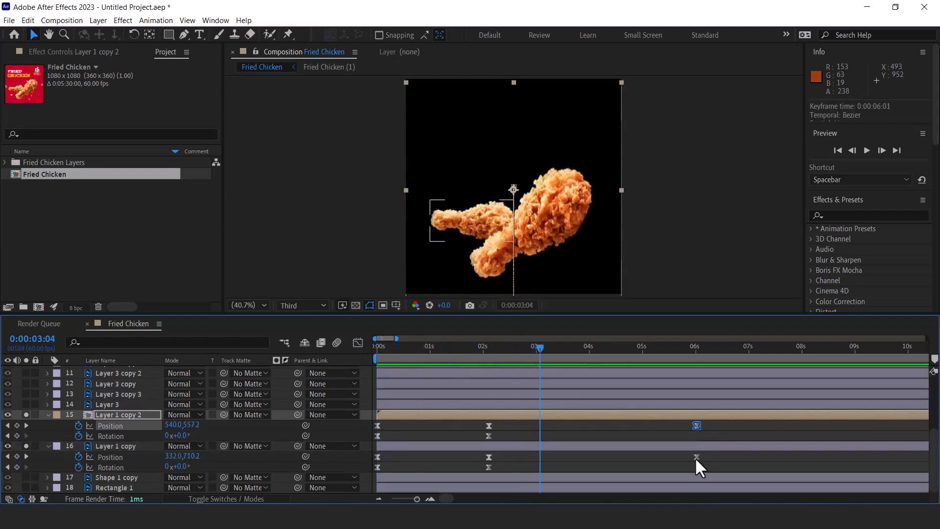
{"action": "left_click", "coordinate": [695, 457]}
{"action": "key", "text": "F9"}
{"action": "left_click", "coordinate": [696, 425], "text": "shift"}
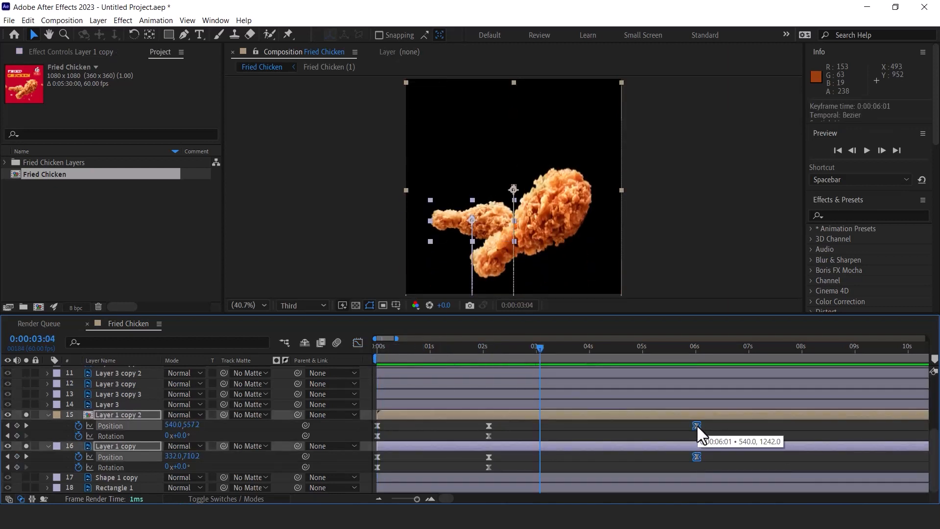
{"action": "left_click_drag", "start_coordinate": [706, 422], "coordinate": [614, 427]}
{"action": "key", "text": "space"}
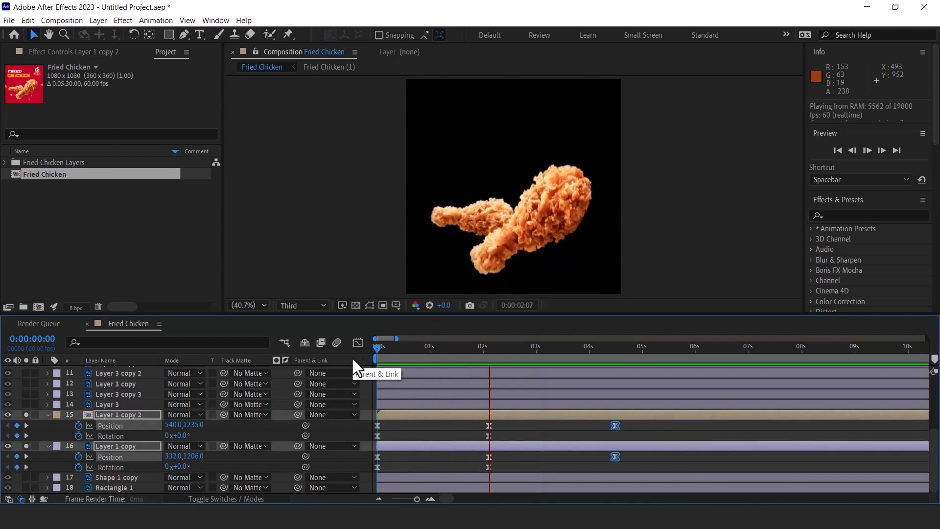
- Enable Continuous (Lock Outgoing to Incoming) velocity for the middle Position keyframes of both soloed layers
{"action": "left_click", "coordinate": [357, 343]}
{"action": "mouse_move", "coordinate": [462, 348]}
{"action": "left_mouse_down"}
{"action": "mouse_move", "coordinate": [416, 360]}
{"action": "mouse_move", "coordinate": [451, 357]}
{"action": "left_mouse_up"}
{"action": "left_click", "coordinate": [358, 343]}
{"action": "left_click", "coordinate": [489, 426]}
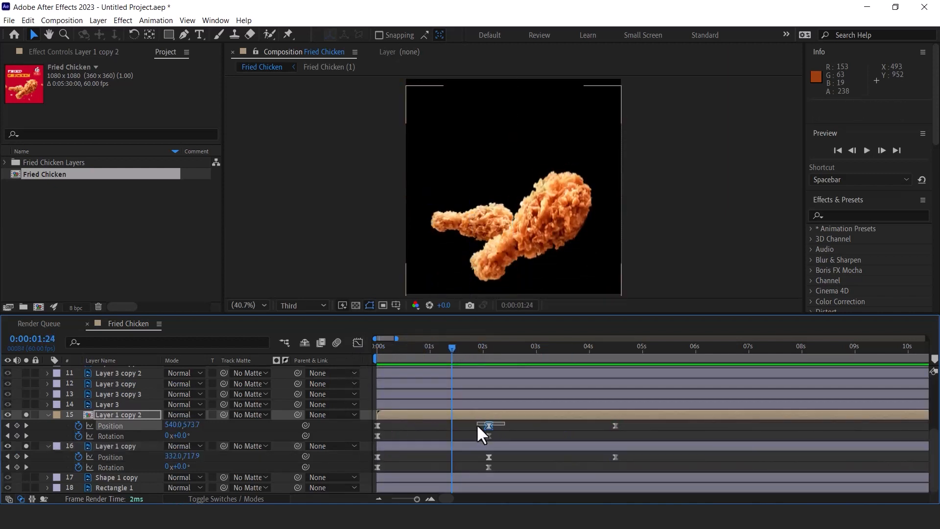
{"action": "left_click", "coordinate": [488, 456], "text": "shift"}
{"action": "key", "text": "ctrl+shift+k"}
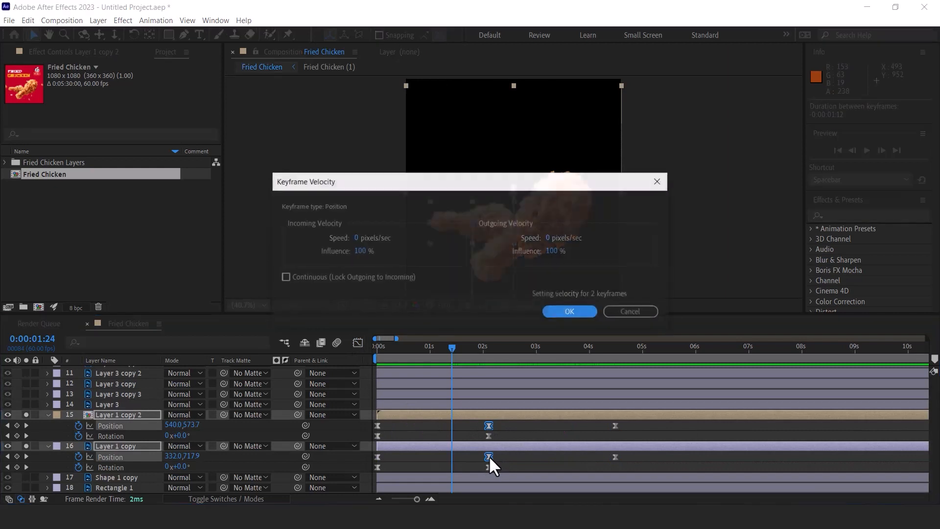
{"action": "left_click", "coordinate": [285, 277]}
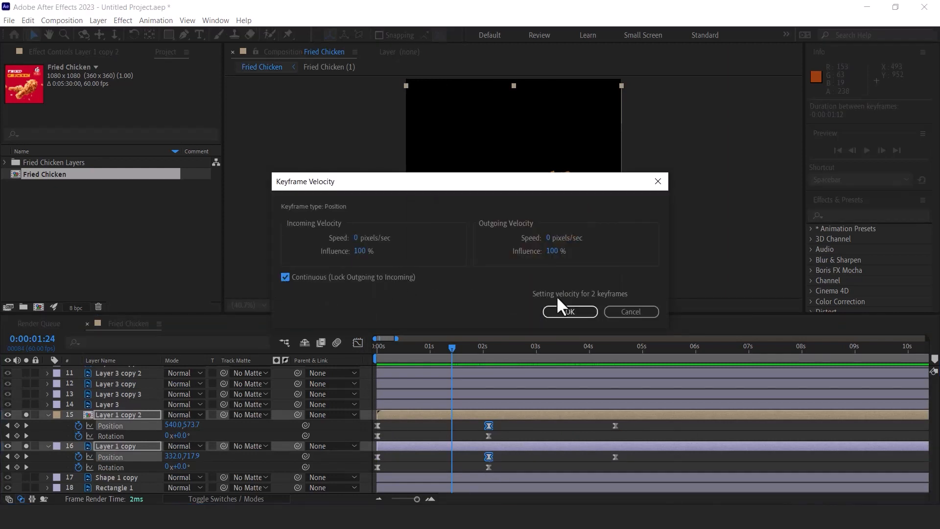
{"action": "left_click", "coordinate": [563, 311]}
- Show the speed graphs of both soloed layers and preview their motion from the composition start
{"action": "key", "text": "Home"}
{"action": "left_click", "coordinate": [358, 343]}
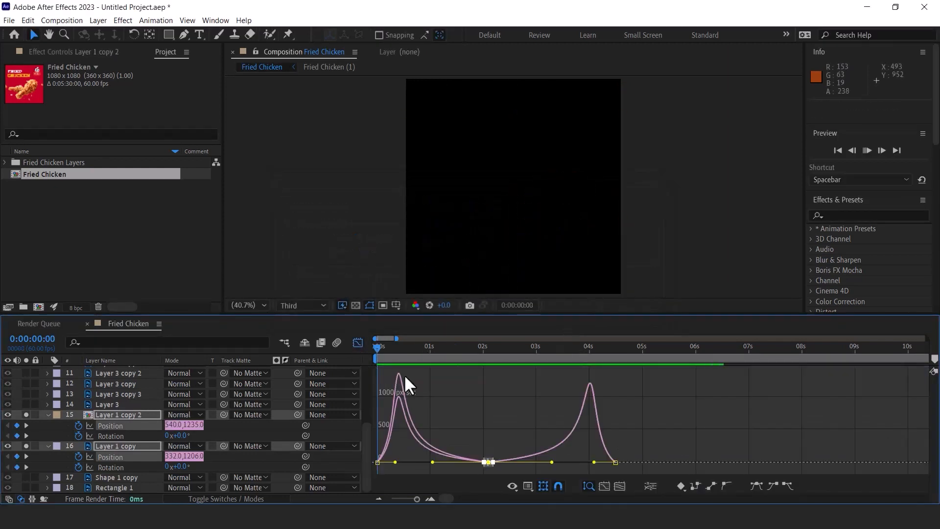
{"action": "key", "text": "space"}
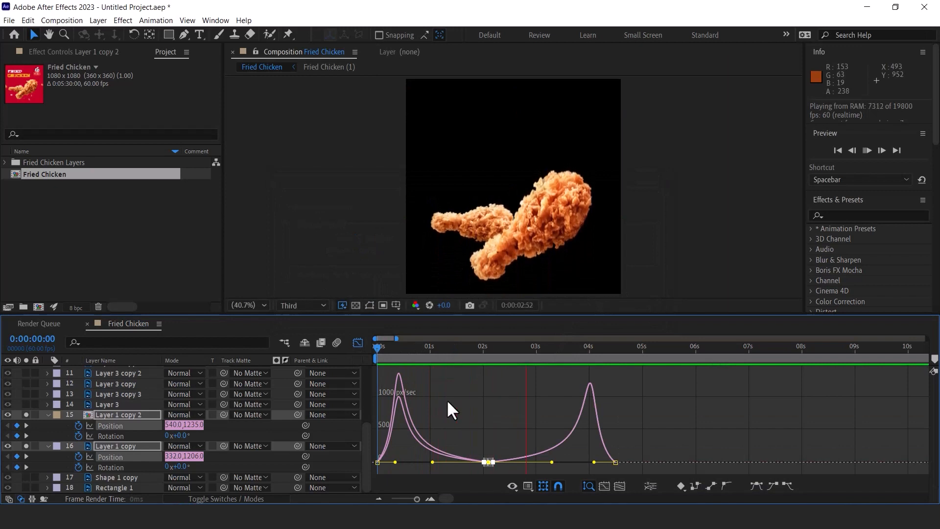
{"action": "key", "text": "space"}
- Set the first Rotation keyframe of Layer 1 copy 2 to 12° at 0:00:00:00, and preview the rotation
{"action": "left_click_drag", "start_coordinate": [389, 346], "coordinate": [363, 354]}
{"action": "left_click", "coordinate": [357, 343]}
{"action": "left_click", "coordinate": [111, 435]}
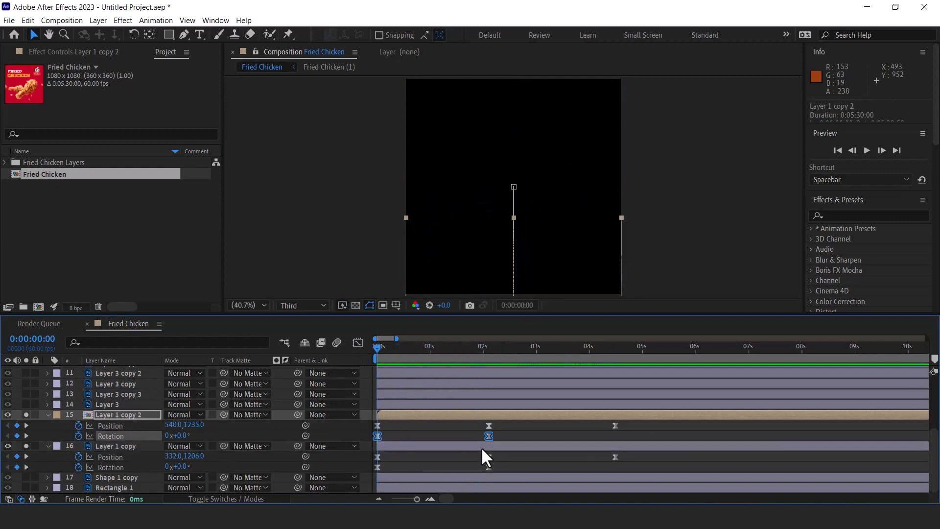
{"action": "left_click", "coordinate": [376, 436]}
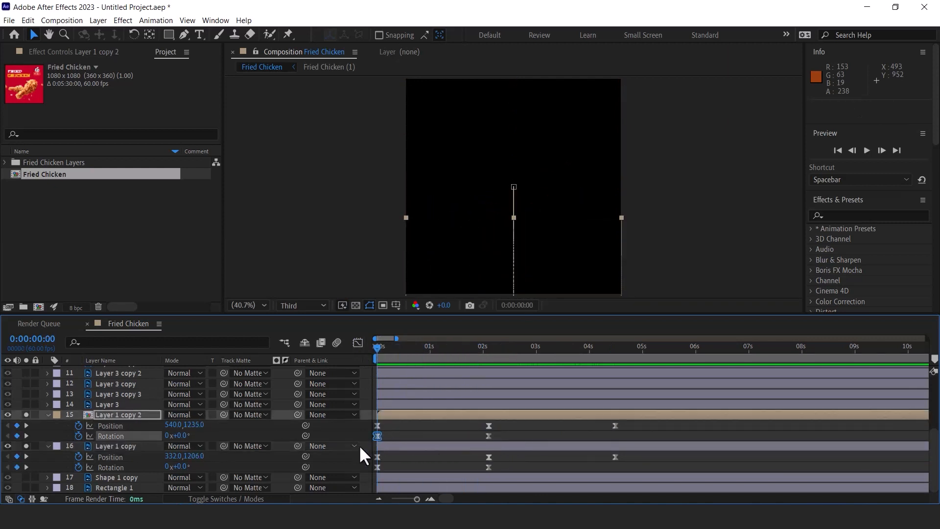
{"action": "left_click_drag", "start_coordinate": [181, 436], "coordinate": [195, 439]}
{"action": "key", "text": "space"}
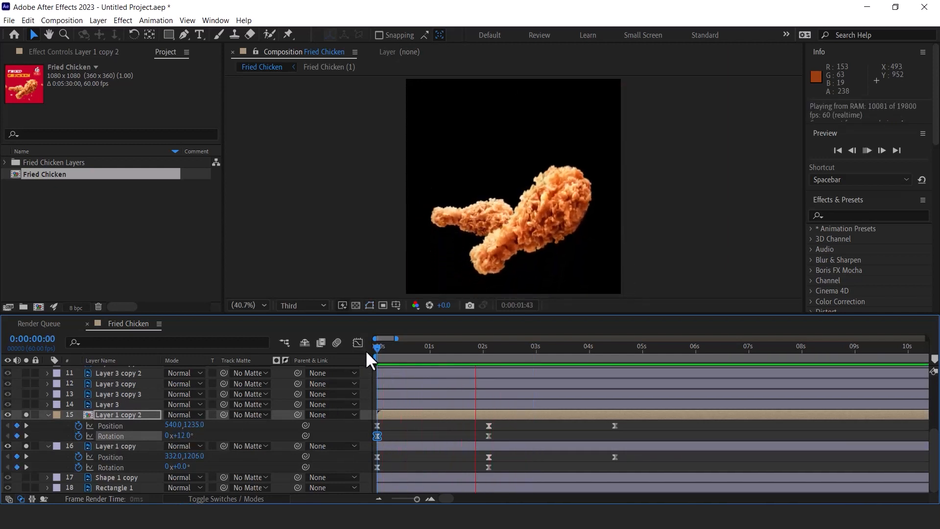
{"action": "key", "text": "space"}
- Set the first Rotation keyframe of Layer 1 copy to 23° at 0:00:00:00, and preview both drumsticks
{"action": "left_click", "coordinate": [377, 466]}
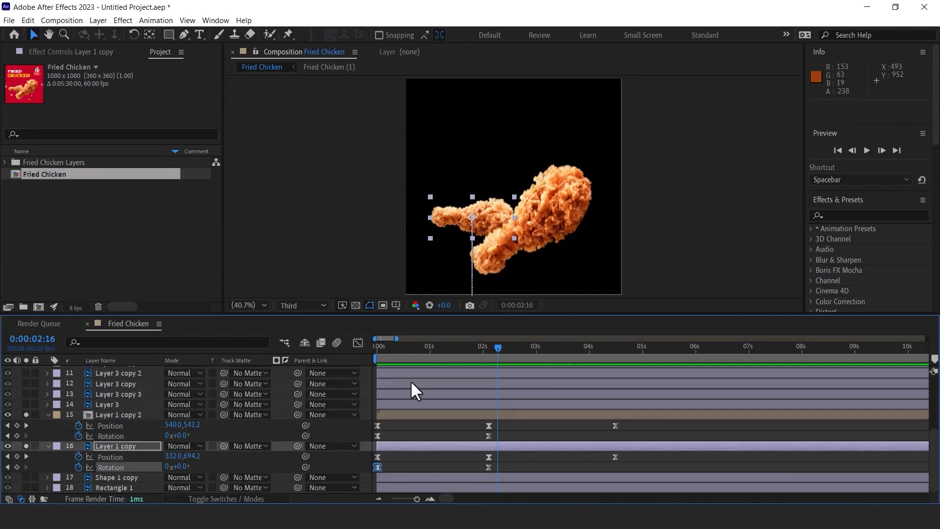
{"action": "key", "text": "Home"}
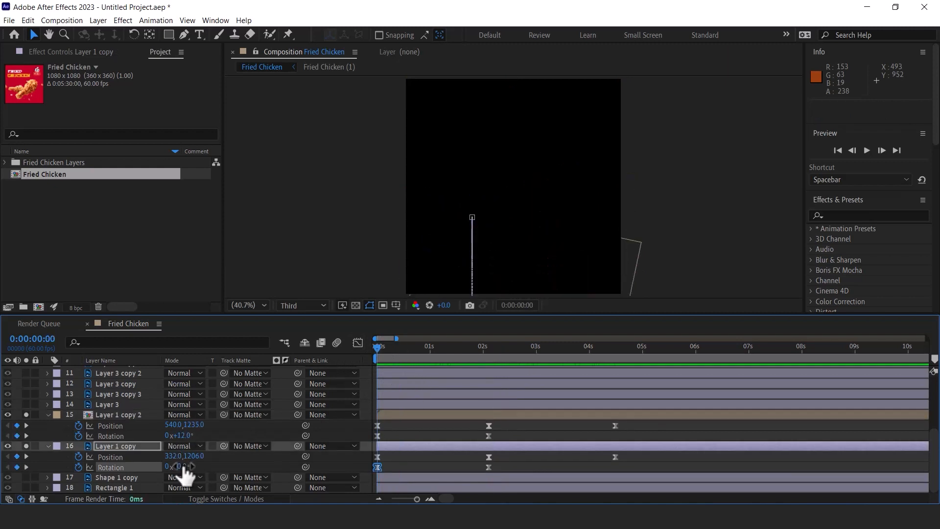
{"action": "left_click_drag", "start_coordinate": [184, 468], "coordinate": [195, 467]}
{"action": "key", "text": "space"}
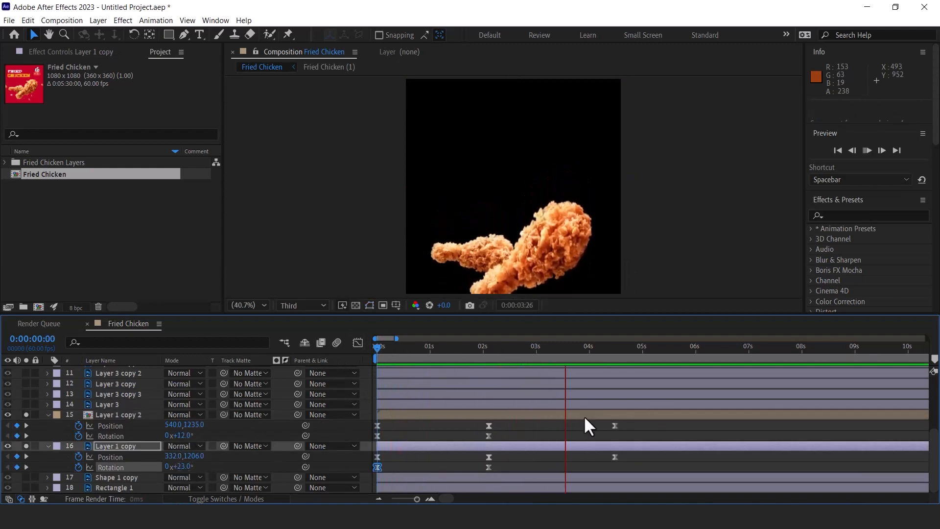
{"action": "key", "text": "space"}
{"action": "left_click_drag", "start_coordinate": [565, 347], "coordinate": [337, 380]}
{"action": "key", "text": "space"}
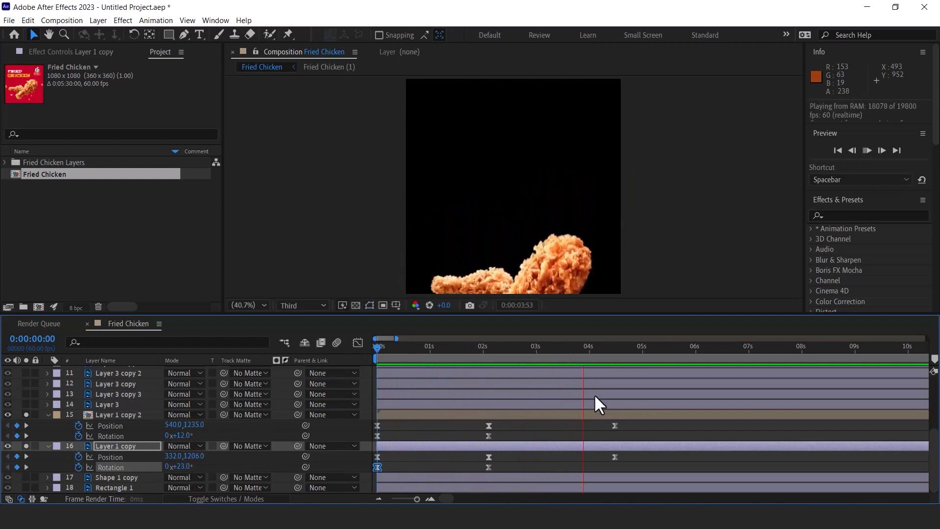
- Add Rotation keyframes at 0:00:04:29, 13° for Layer 1 copy and -23° for Layer 1 copy 2, and preview both drumsticks
{"action": "left_click", "coordinate": [596, 350]}
{"action": "left_click", "coordinate": [17, 435]}
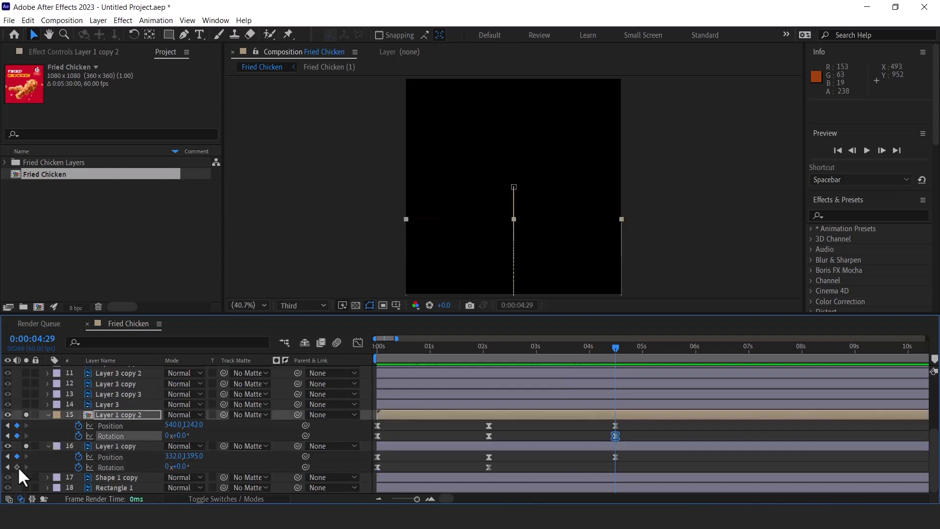
{"action": "left_click", "coordinate": [17, 467]}
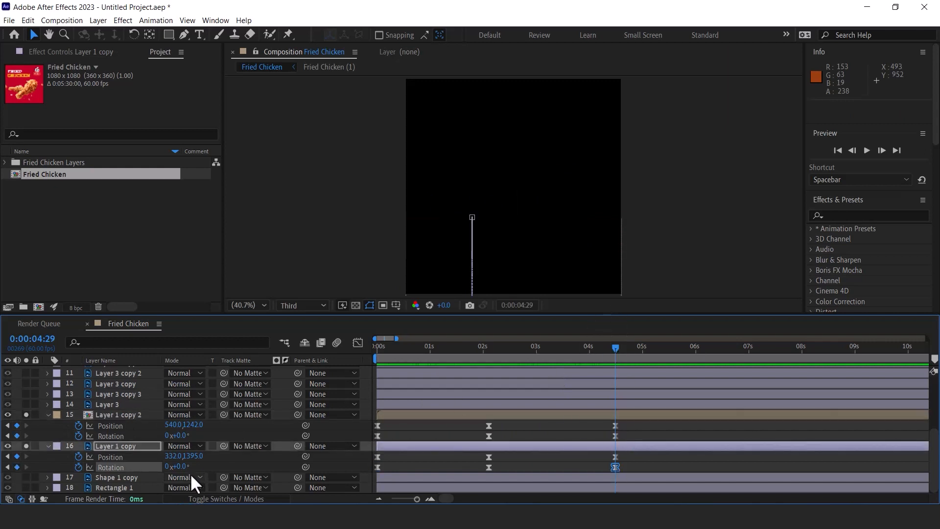
{"action": "left_click_drag", "start_coordinate": [185, 468], "coordinate": [196, 466]}
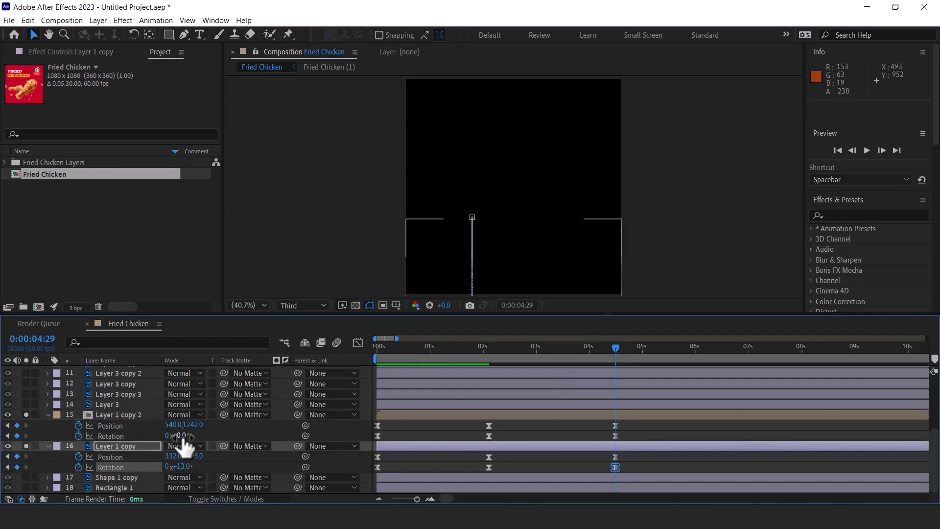
{"action": "left_click_drag", "start_coordinate": [178, 435], "coordinate": [166, 435]}
{"action": "left_click_drag", "start_coordinate": [588, 348], "coordinate": [375, 359]}
{"action": "key", "text": "space"}
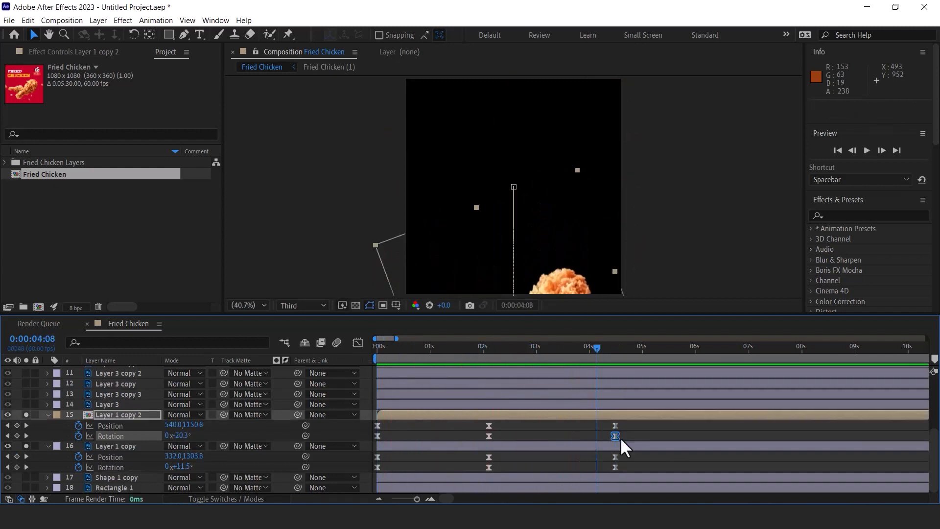
- Lengthen the easing on both sides of the middle Rotation keyframe of Layer 1 copy 2 in the speed graph
{"action": "left_click_drag", "start_coordinate": [620, 437], "coordinate": [370, 435]}
{"action": "left_click", "coordinate": [357, 343]}
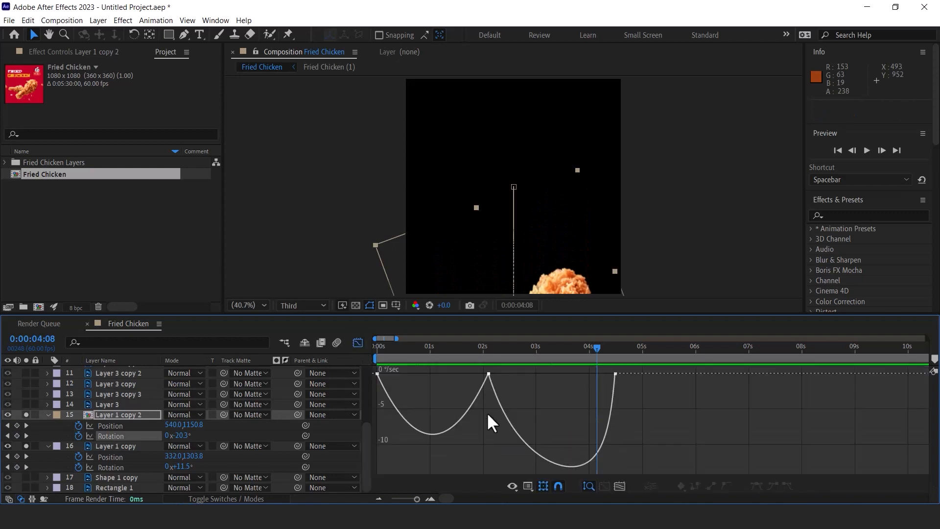
{"action": "left_click_drag", "start_coordinate": [469, 373], "coordinate": [442, 373]}
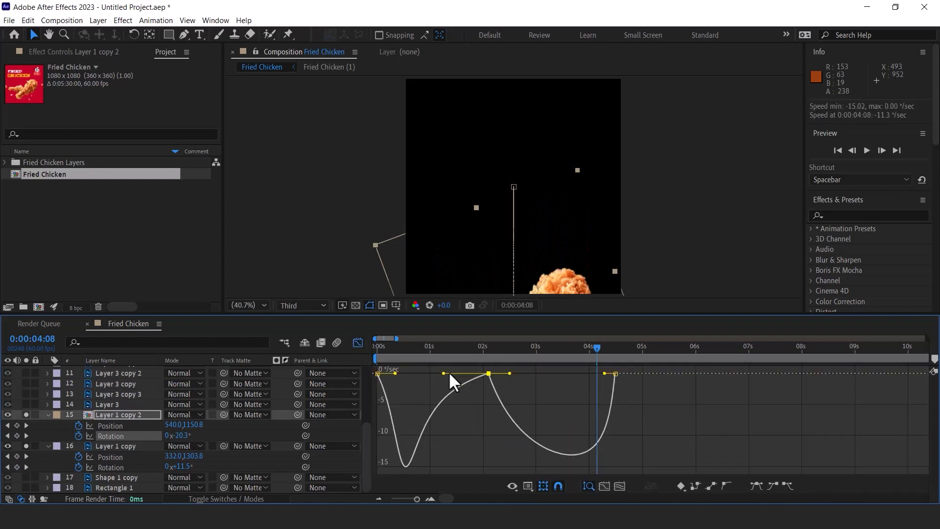
{"action": "left_click_drag", "start_coordinate": [510, 373], "coordinate": [551, 373]}
{"action": "left_click", "coordinate": [358, 343]}
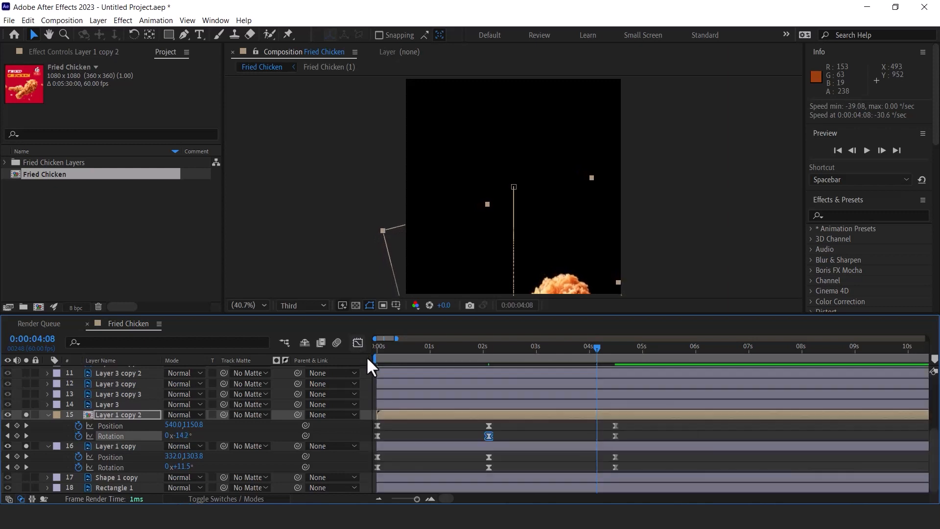
- Lengthen the easing on both sides of the middle Rotation keyframe of Layer 1 copy in the speed graph, and preview it
{"action": "left_click_drag", "start_coordinate": [627, 464], "coordinate": [373, 469]}
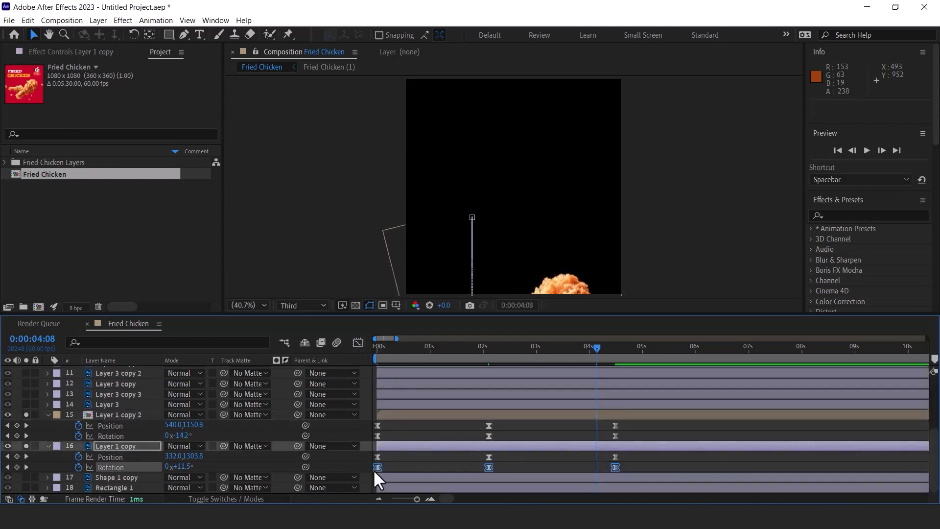
{"action": "left_click", "coordinate": [358, 343]}
{"action": "left_click_drag", "start_coordinate": [473, 406], "coordinate": [451, 403]}
{"action": "left_click_drag", "start_coordinate": [509, 397], "coordinate": [536, 398]}
{"action": "key", "text": "space"}
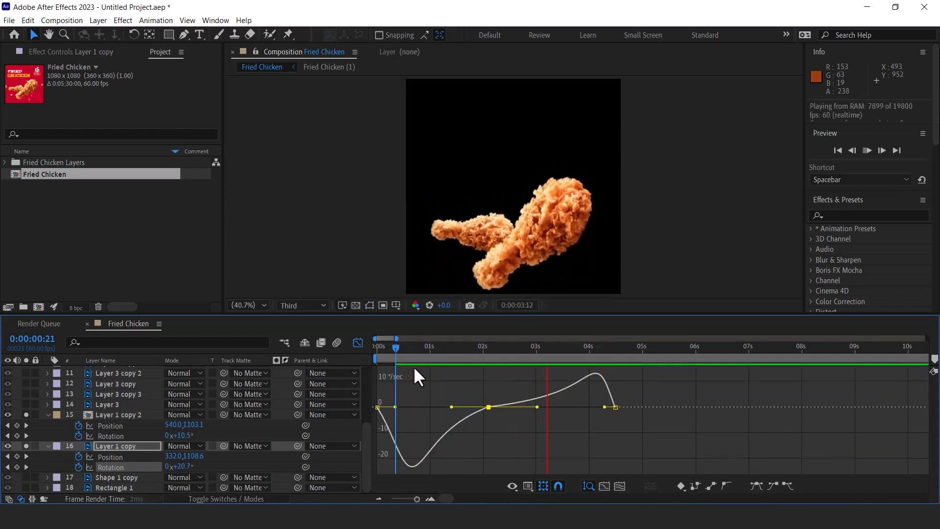
{"action": "key", "text": "space"}
- Try to lower the final Rotation keyframe of Layer 1 copy in the speed graph
{"action": "left_click_drag", "start_coordinate": [570, 348], "coordinate": [605, 348]}
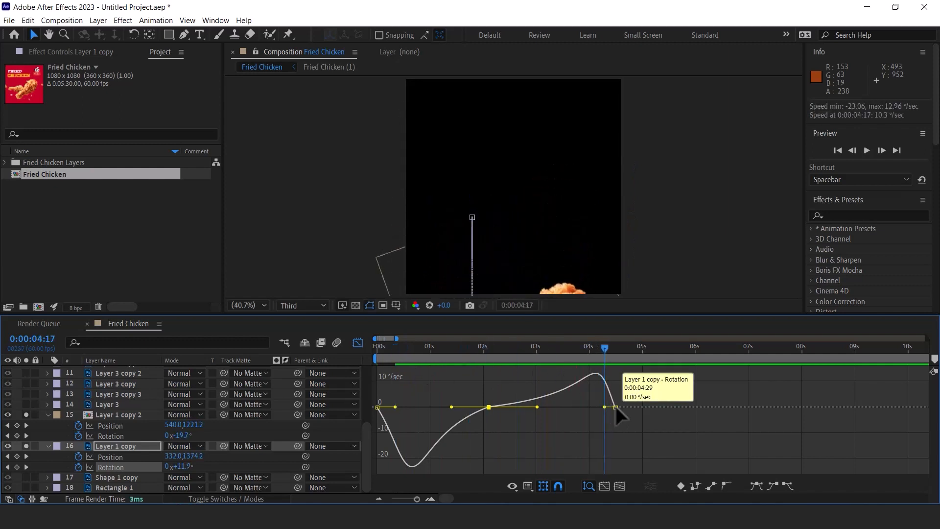
{"action": "left_click", "coordinate": [616, 407]}
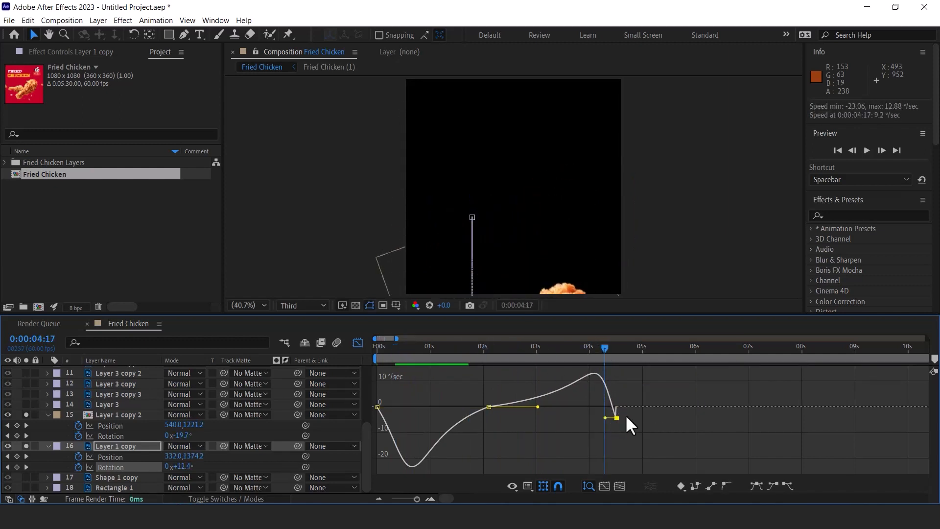
{"action": "mouse_move", "coordinate": [603, 348]}
{"action": "left_mouse_down"}
{"action": "mouse_move", "coordinate": [580, 347]}
{"action": "mouse_move", "coordinate": [616, 357]}
{"action": "left_mouse_up"}
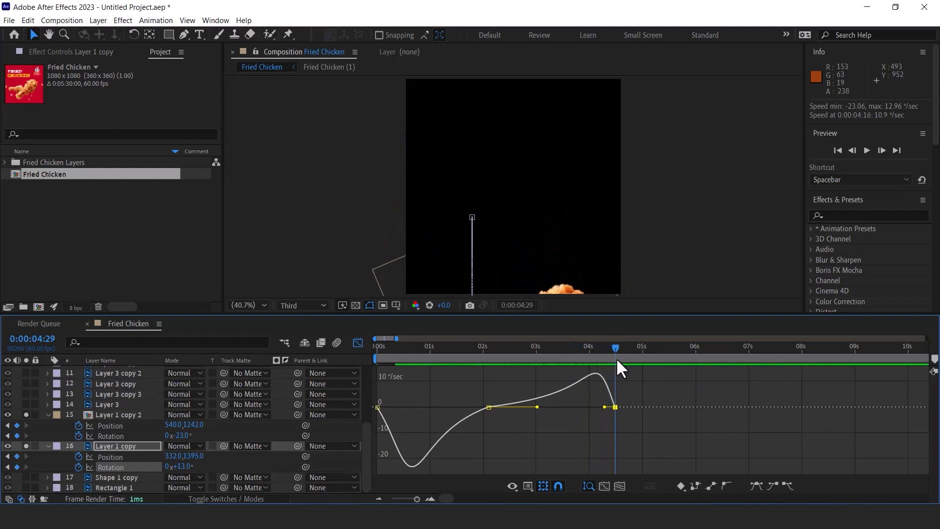
- Return to the layer bars, solo the crumb layers from Layer 2 copy to Layer 3, and reveal their Position keyframes
{"action": "left_click", "coordinate": [358, 342]}
{"action": "left_click", "coordinate": [646, 404]}
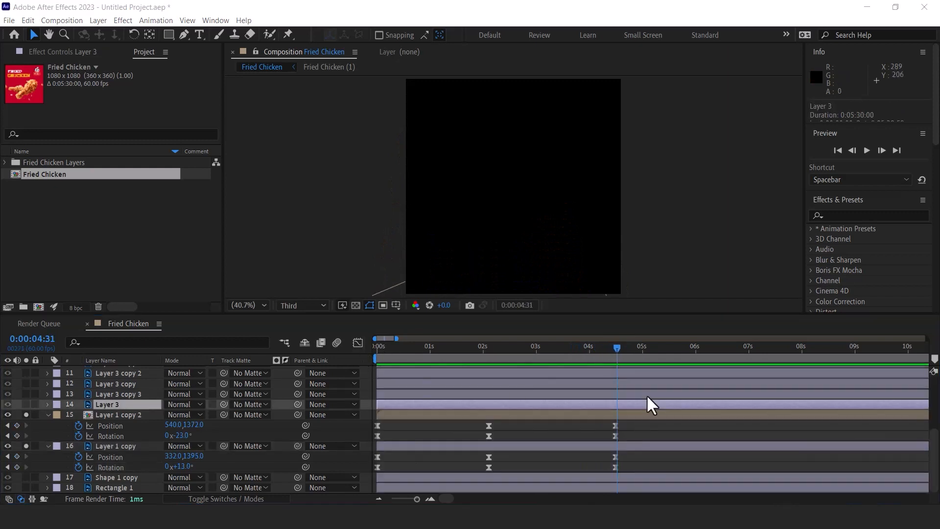
{"action": "scroll", "coordinate": [109, 409], "scroll_direction": "up", "scroll_amount": 3}
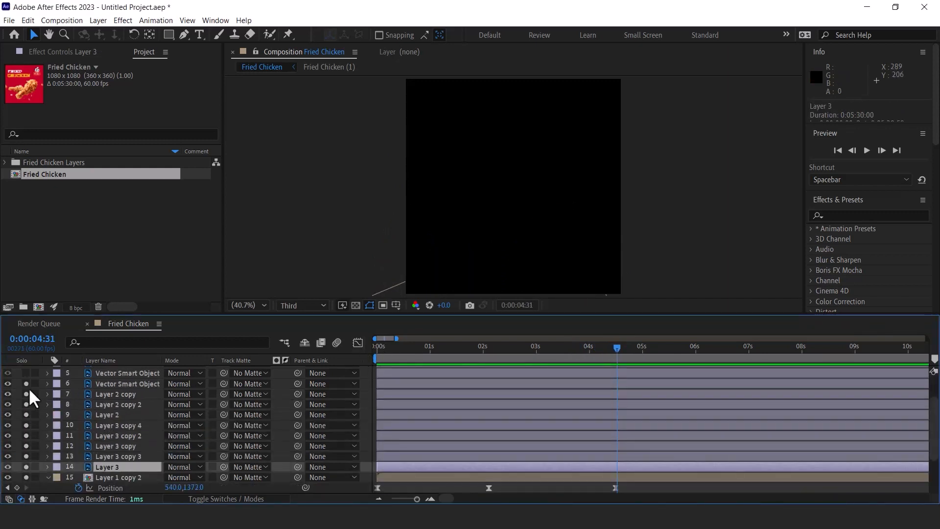
{"action": "left_click_drag", "start_coordinate": [387, 348], "coordinate": [489, 351]}
{"action": "scroll", "coordinate": [252, 407], "scroll_direction": "down", "scroll_amount": 2}
{"action": "scroll", "coordinate": [251, 404], "scroll_direction": "up", "scroll_amount": 1}
{"action": "left_click", "coordinate": [111, 393], "text": "shift"}
{"action": "key", "text": "u"}
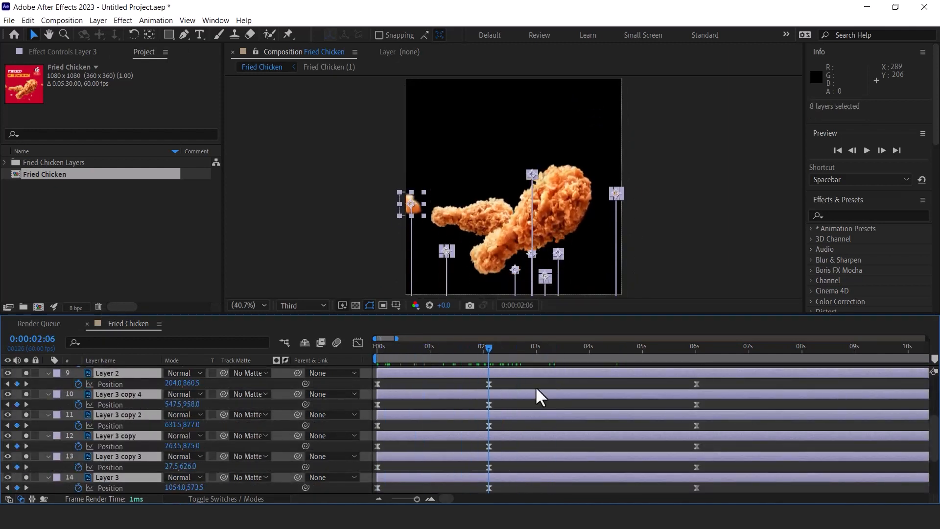
- Move the last Position keyframes of the eight crumb layers to 0:00:04:29
{"action": "left_click_drag", "start_coordinate": [710, 384], "coordinate": [582, 447]}
{"action": "scroll", "coordinate": [627, 404], "scroll_direction": "down", "scroll_amount": 2}
{"action": "left_click_drag", "start_coordinate": [683, 430], "coordinate": [708, 386]}
{"action": "scroll", "coordinate": [701, 420], "scroll_direction": "down", "scroll_amount": 4}
{"action": "left_click_drag", "start_coordinate": [696, 433], "coordinate": [616, 437]}
{"action": "left_click_drag", "start_coordinate": [490, 349], "coordinate": [393, 350]}
- Lengthen the easing on both sides of the crumb layers' middle Position keyframes in the speed graph, and preview the motion
{"action": "scroll", "coordinate": [613, 420], "scroll_direction": "up", "scroll_amount": 3}
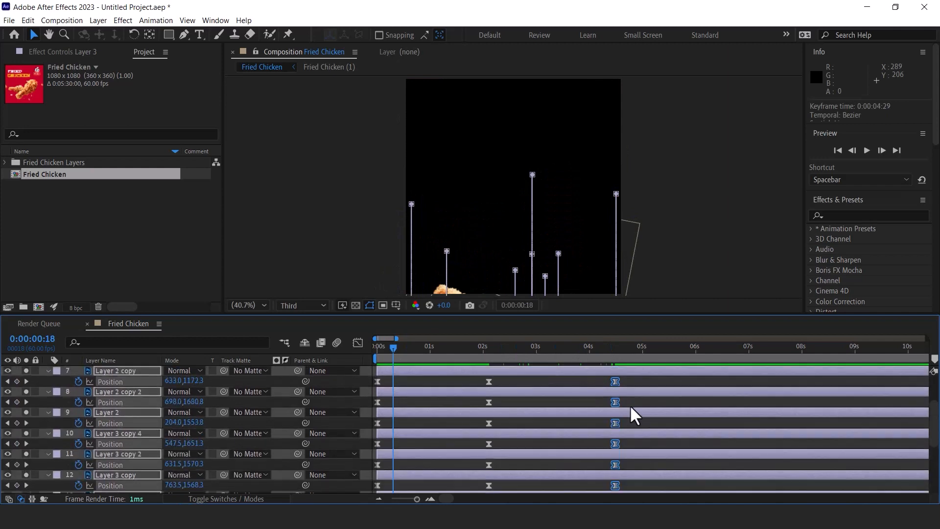
{"action": "left_click_drag", "start_coordinate": [631, 408], "coordinate": [379, 413]}
{"action": "left_click", "coordinate": [358, 342]}
{"action": "left_click_drag", "start_coordinate": [511, 439], "coordinate": [466, 475]}
{"action": "left_click_drag", "start_coordinate": [470, 462], "coordinate": [439, 462]}
{"action": "left_click_drag", "start_coordinate": [510, 461], "coordinate": [549, 459]}
{"action": "left_click_drag", "start_coordinate": [439, 461], "coordinate": [435, 462]}
{"action": "key", "text": "space"}
{"action": "left_click_drag", "start_coordinate": [388, 348], "coordinate": [527, 352]}
{"action": "left_click", "coordinate": [358, 342]}
- Stagger the crumbs by shifting several of their layers a few frames along the timeline, and preview from the composition start
{"action": "left_click", "coordinate": [682, 287]}
{"action": "left_click", "coordinate": [124, 402]}
{"action": "scroll", "coordinate": [407, 421], "scroll_direction": "up", "scroll_amount": 1}
{"action": "left_click_drag", "start_coordinate": [396, 412], "coordinate": [402, 413]}
{"action": "mouse_move", "coordinate": [397, 391]}
{"action": "left_mouse_down"}
{"action": "mouse_move", "coordinate": [399, 371]}
{"action": "mouse_move", "coordinate": [407, 381]}
{"action": "mouse_move", "coordinate": [402, 401]}
{"action": "left_mouse_up"}
{"action": "scroll", "coordinate": [416, 379], "scroll_direction": "up", "scroll_amount": 3}
{"action": "left_click", "coordinate": [396, 400]}
{"action": "key", "text": "Home"}
{"action": "key", "text": "space"}
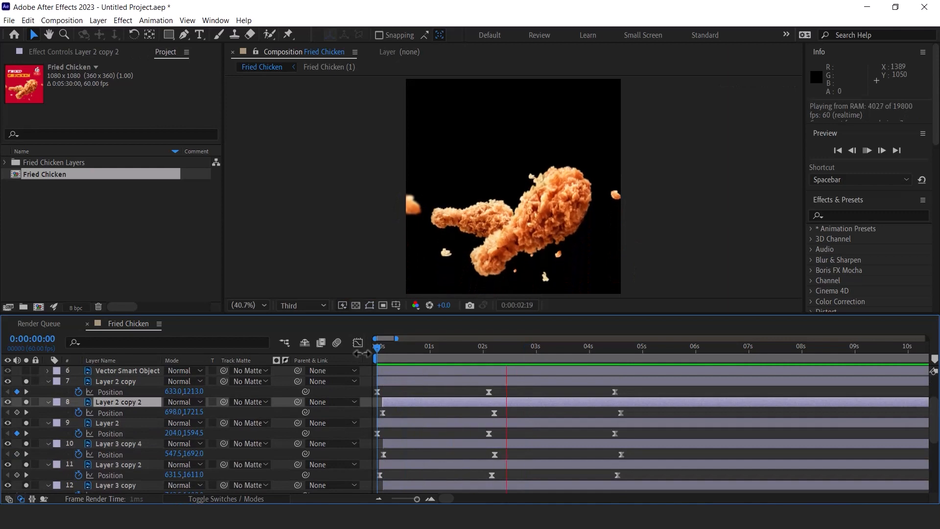
- Save the project as Untitled Project.aep in E:\2023 Gradient\Chicken, and collapse the revealed keyframes of all layers
{"action": "key", "text": "ctrl+s"}
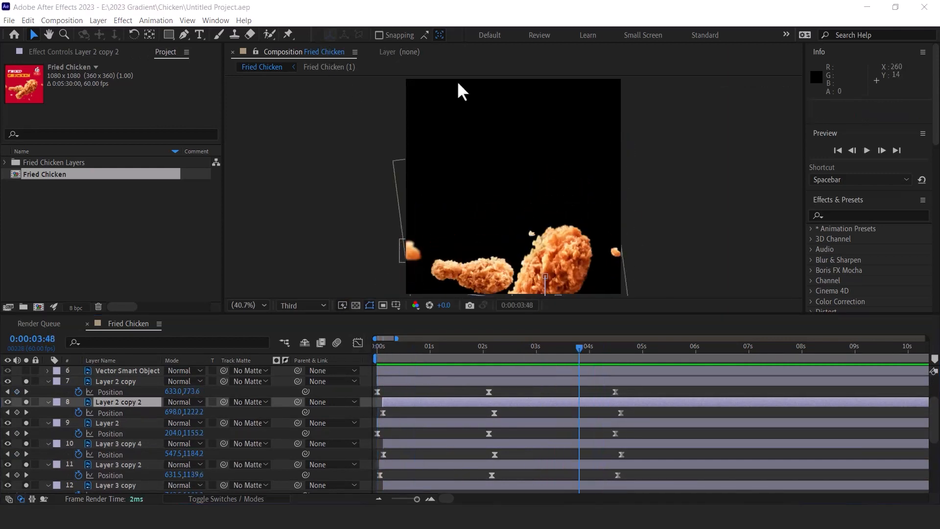
{"action": "left_click", "coordinate": [50, 388]}
{"action": "key", "text": "u"}
{"action": "scroll", "coordinate": [105, 392], "scroll_direction": "down", "scroll_amount": 1}
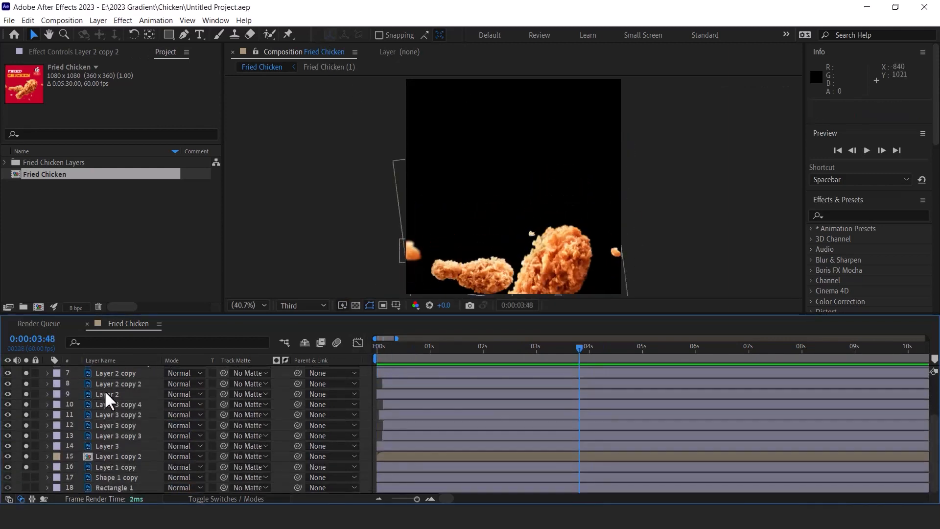
- Solo the red Rectangle 1 background layer and keep Shape 1 copy unsoloed
{"action": "left_click", "coordinate": [105, 478]}
{"action": "left_click", "coordinate": [27, 477]}
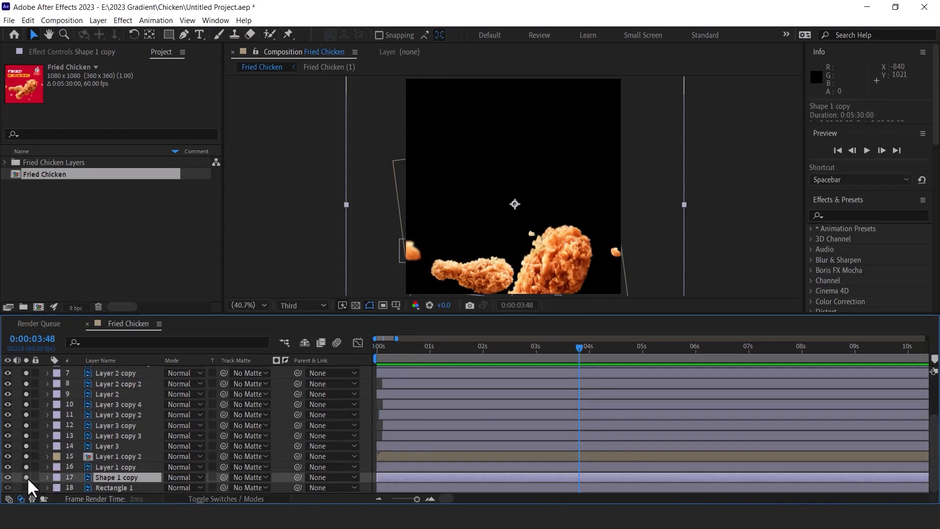
{"action": "left_click", "coordinate": [28, 477]}
{"action": "left_click", "coordinate": [26, 487]}
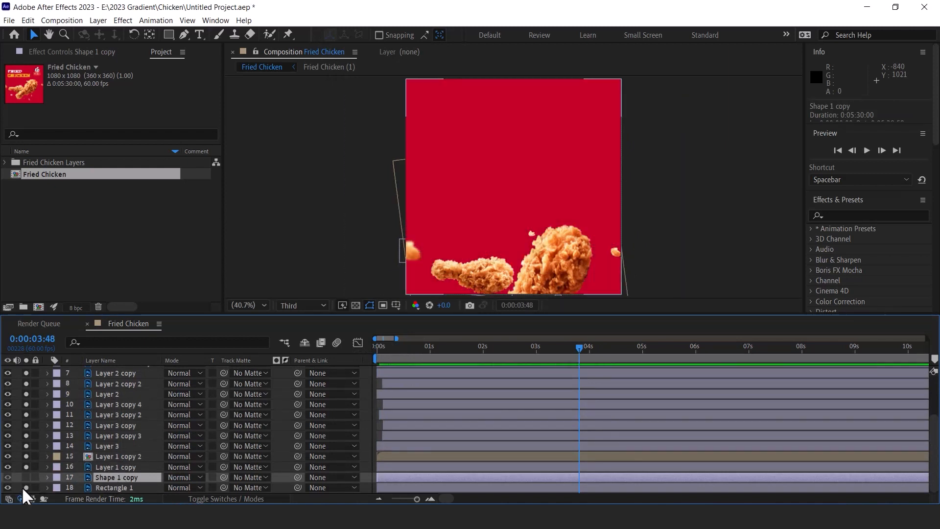
- Apply the Linear Wipe preset to Rectangle 1 at 0:00:00:00
{"action": "left_click", "coordinate": [110, 487]}
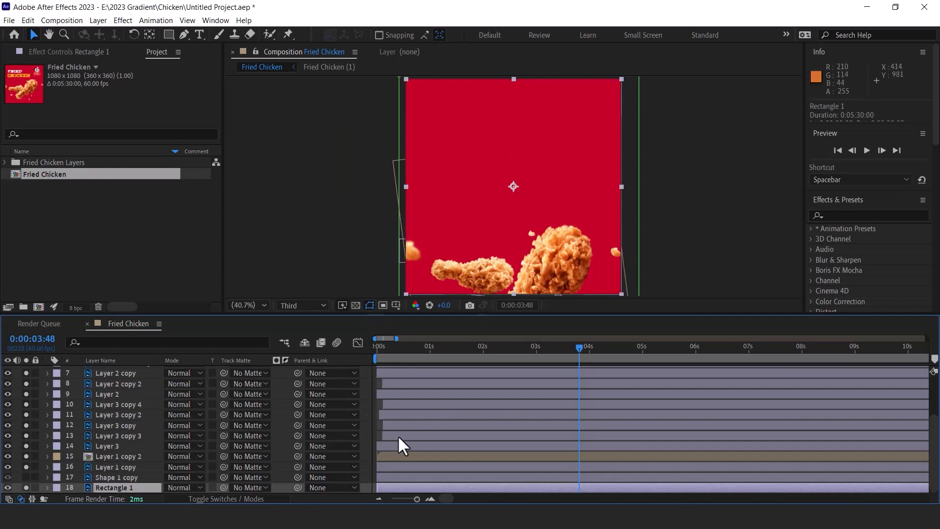
{"action": "left_click_drag", "start_coordinate": [391, 343], "coordinate": [376, 343]}
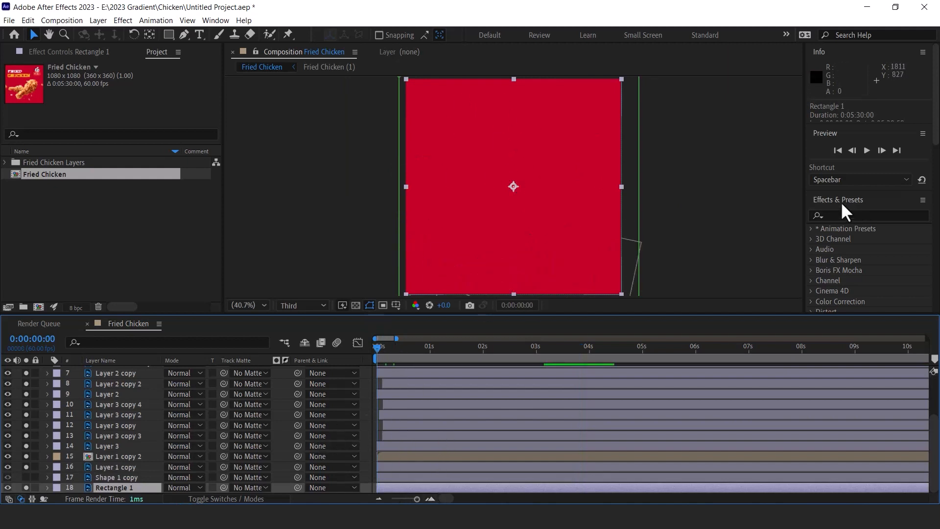
{"action": "left_click", "coordinate": [848, 215]}
{"action": "type", "text": "linear"}
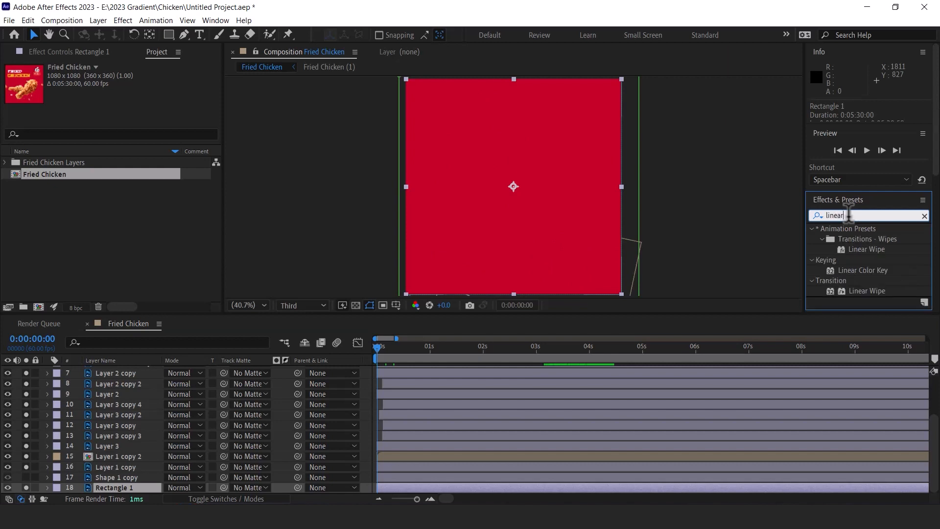
{"action": "left_click_drag", "start_coordinate": [845, 249], "coordinate": [114, 482]}
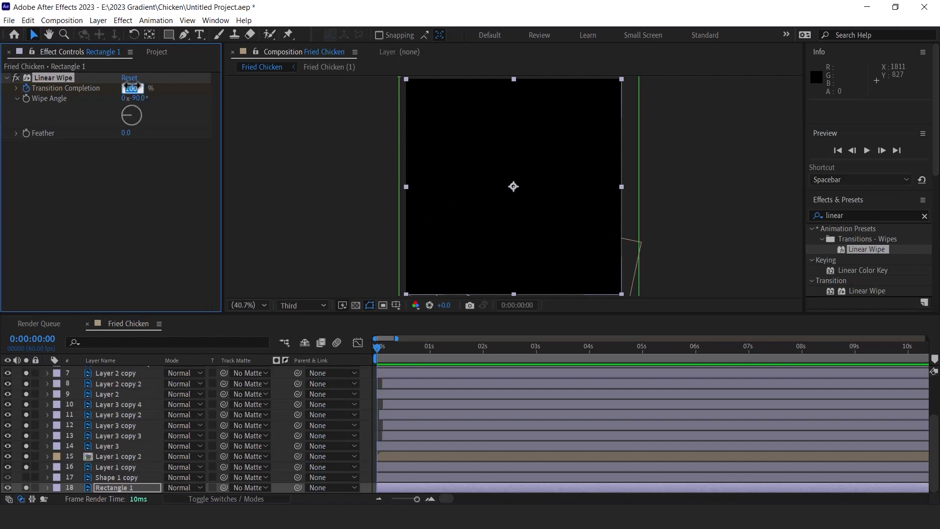
- Set the Linear Wipe's Transition Completion to 30% and its Wipe Angle to 180° on Rectangle 1
{"action": "type", "text": "30"}
{"action": "key", "text": "Return"}
{"action": "type", "text": "180"}
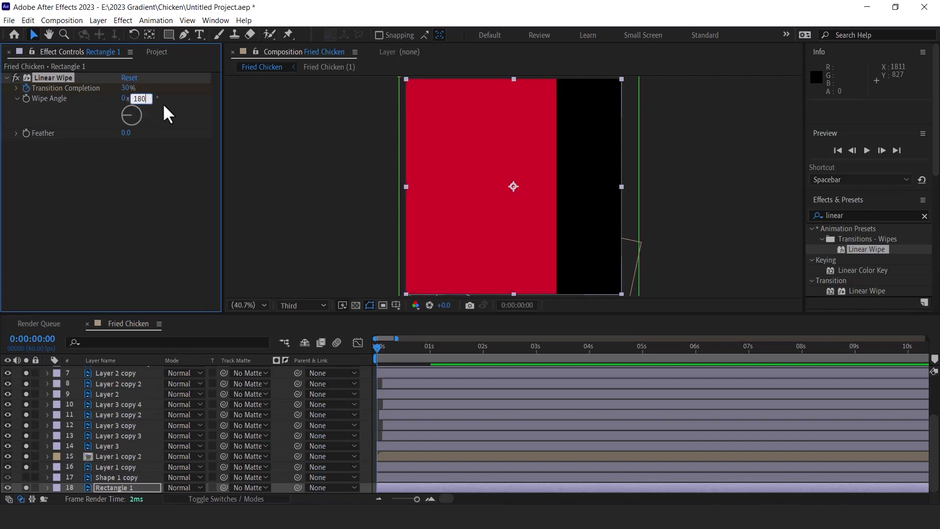
{"action": "key", "text": "Return"}
{"action": "left_click_drag", "start_coordinate": [377, 357], "coordinate": [343, 360]}
- Reveal Rectangle 1's wipe keyframes, set its first Transition Completion keyframe to 100% at 0:00:00:00, and preview the wipe
{"action": "left_click", "coordinate": [114, 486]}
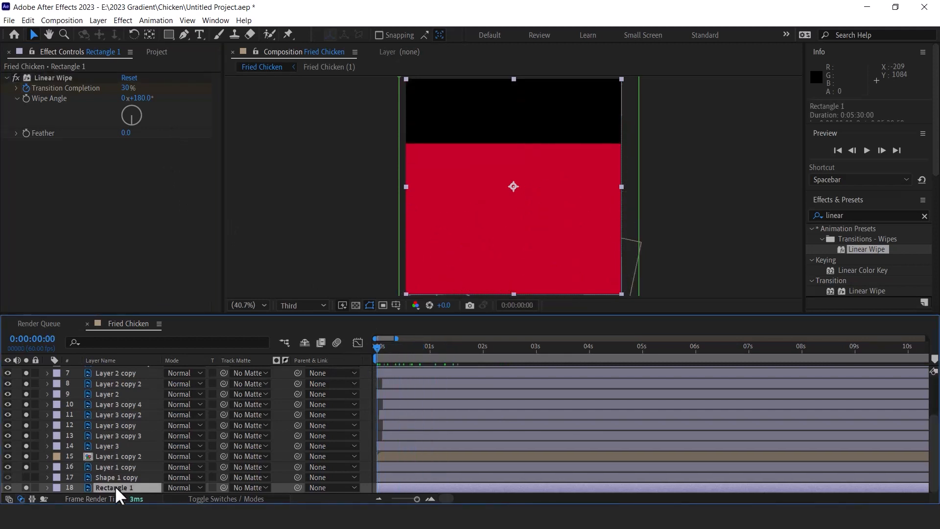
{"action": "key", "text": "u"}
{"action": "mouse_move", "coordinate": [380, 352]}
{"action": "left_mouse_down"}
{"action": "mouse_move", "coordinate": [413, 352]}
{"action": "mouse_move", "coordinate": [365, 360]}
{"action": "left_mouse_up"}
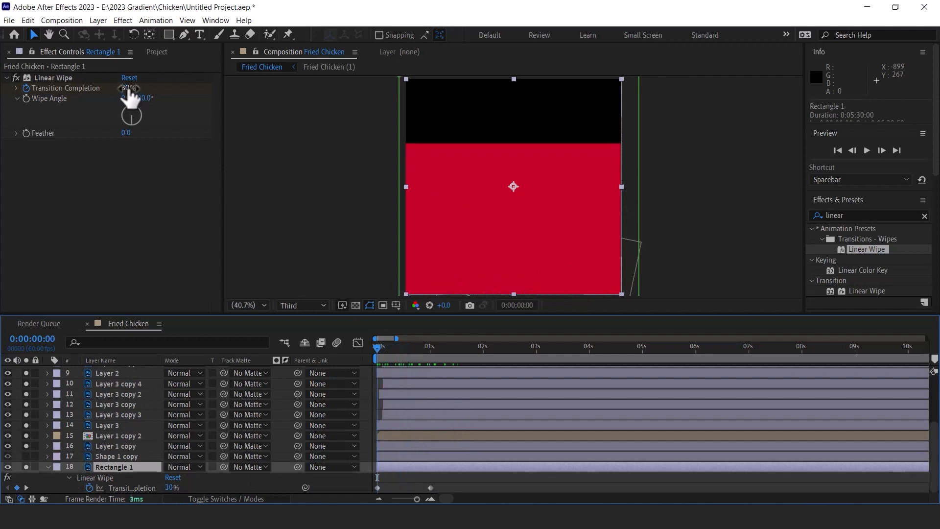
{"action": "left_click_drag", "start_coordinate": [130, 98], "coordinate": [176, 98]}
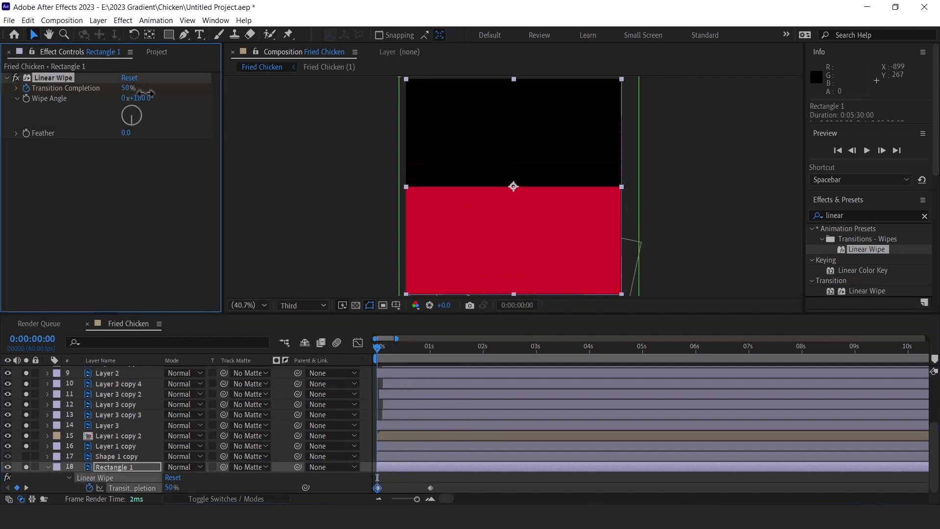
{"action": "left_click_drag", "start_coordinate": [371, 344], "coordinate": [330, 347]}
{"action": "key", "text": "space"}
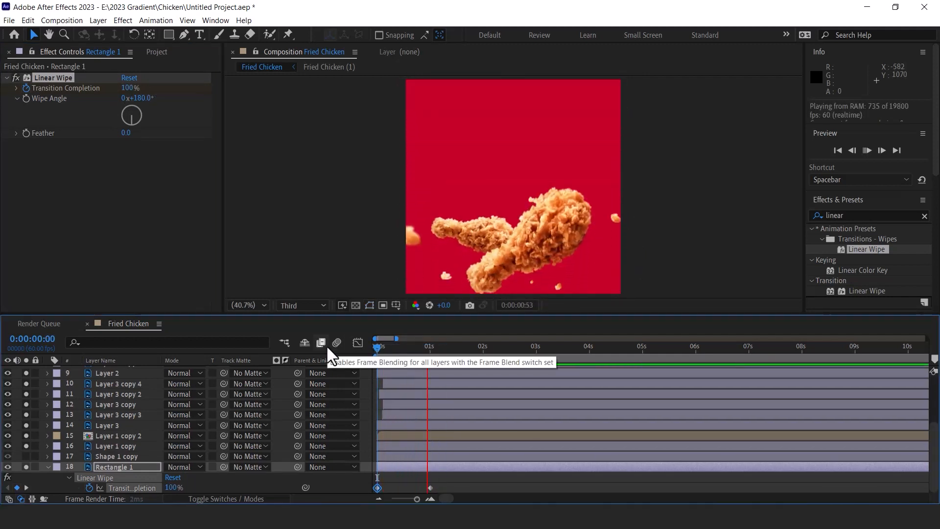
- Apply the Wave Warp effect to Rectangle 1 and set its Wave Height to -15, viewing the wipe at 0:00:00:37
{"action": "left_click", "coordinate": [402, 347]}
{"action": "left_click_drag", "start_coordinate": [395, 345], "coordinate": [410, 358]}
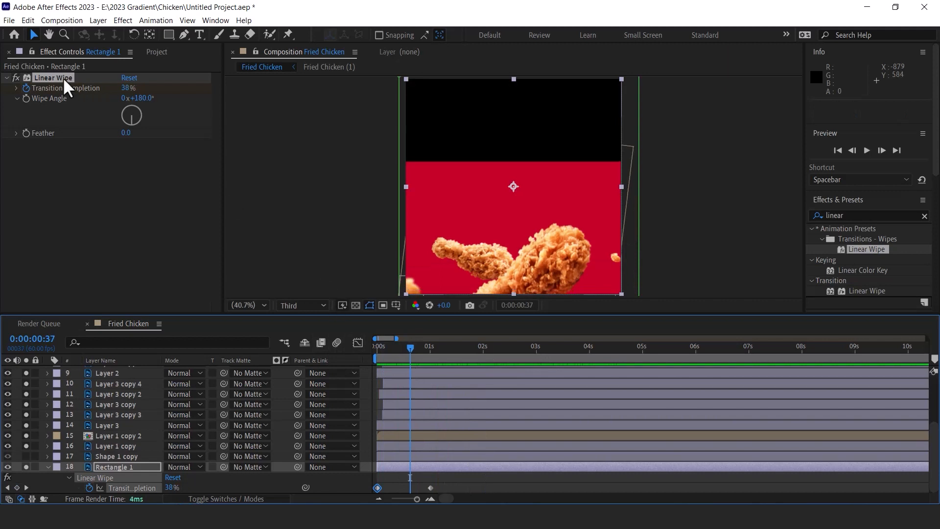
{"action": "left_click", "coordinate": [924, 216]}
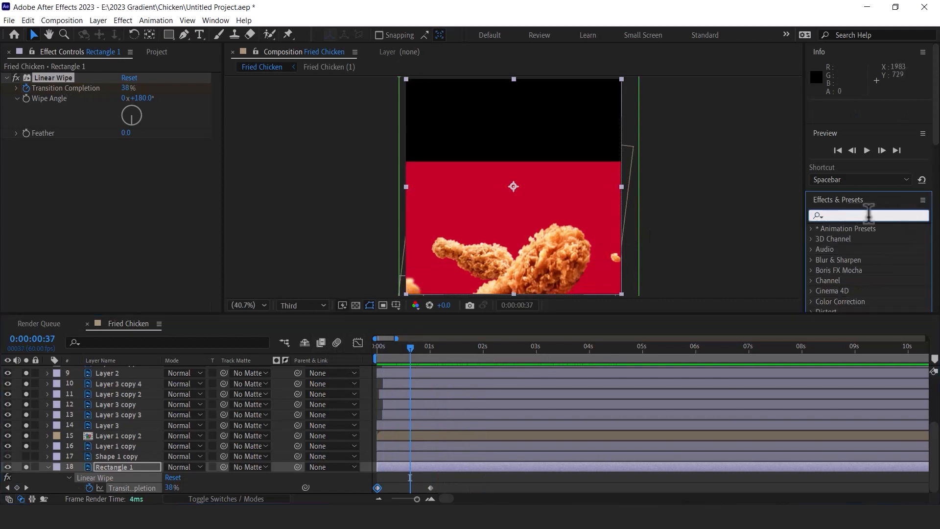
{"action": "type", "text": "wave w"}
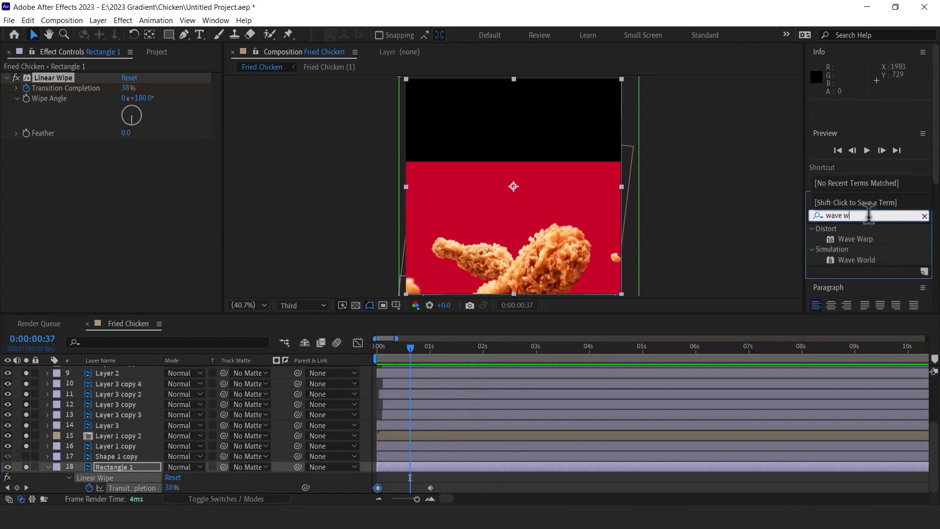
{"action": "type", "text": "r"}
{"action": "key", "text": "BackSpace"}
{"action": "mouse_move", "coordinate": [854, 240]}
{"action": "left_mouse_down"}
{"action": "mouse_move", "coordinate": [827, 244]}
{"action": "mouse_move", "coordinate": [831, 237]}
{"action": "mouse_move", "coordinate": [166, 461]}
{"action": "mouse_move", "coordinate": [117, 462]}
{"action": "left_mouse_up"}
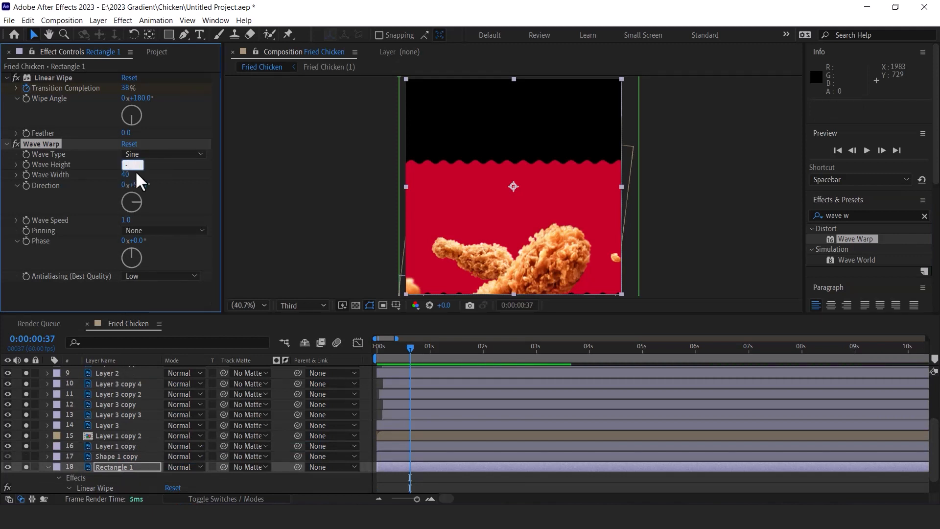
{"action": "key", "text": "Return"}
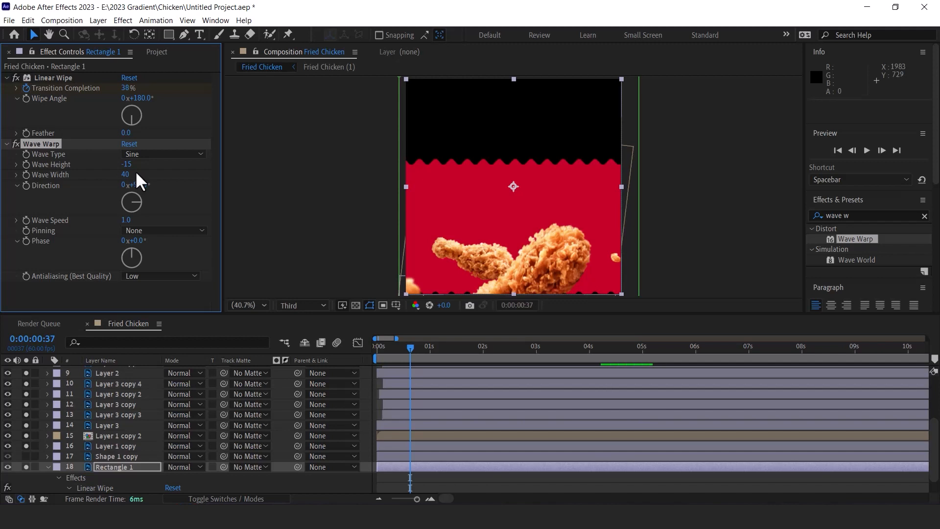
- Set Rectangle 1's Wave Warp to a Wave Width of 177, Direction of 72° and Wave Speed of 5, checking the wipe at 0:00:00:48
{"action": "left_click", "coordinate": [125, 175]}
{"action": "key", "text": "Return"}
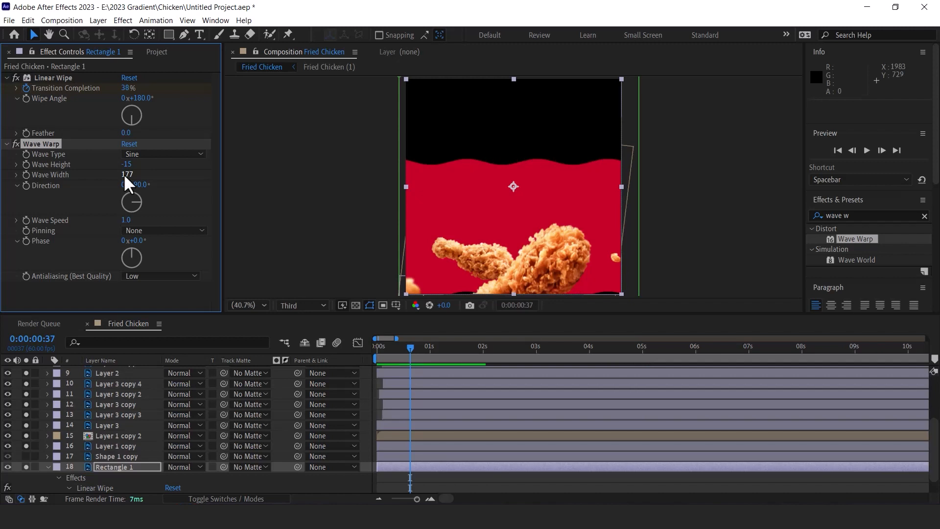
{"action": "left_click_drag", "start_coordinate": [138, 185], "coordinate": [135, 193]}
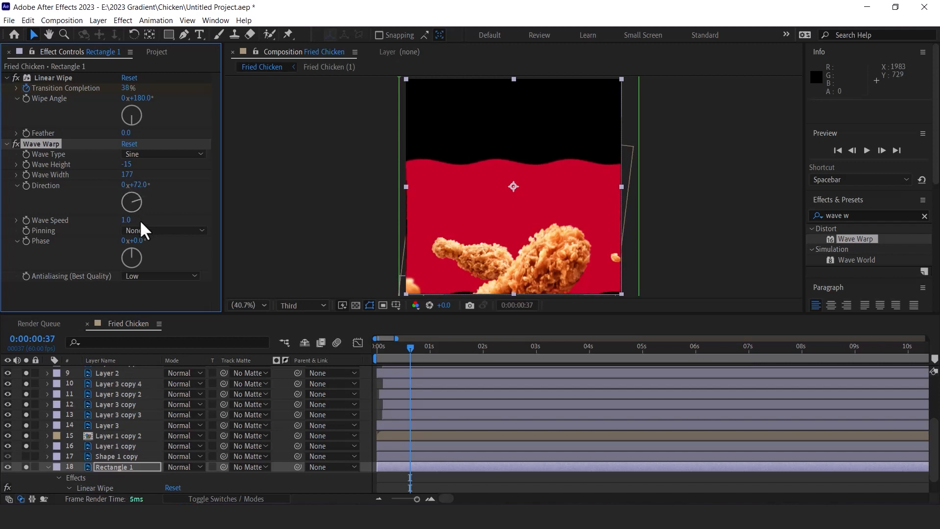
{"action": "left_click_drag", "start_coordinate": [135, 221], "coordinate": [371, 222]}
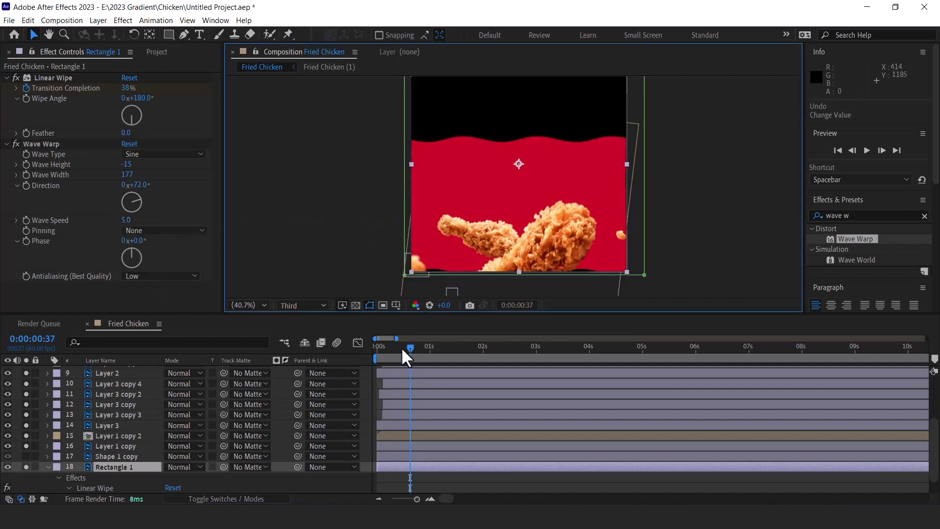
{"action": "left_click_drag", "start_coordinate": [401, 347], "coordinate": [420, 349]}
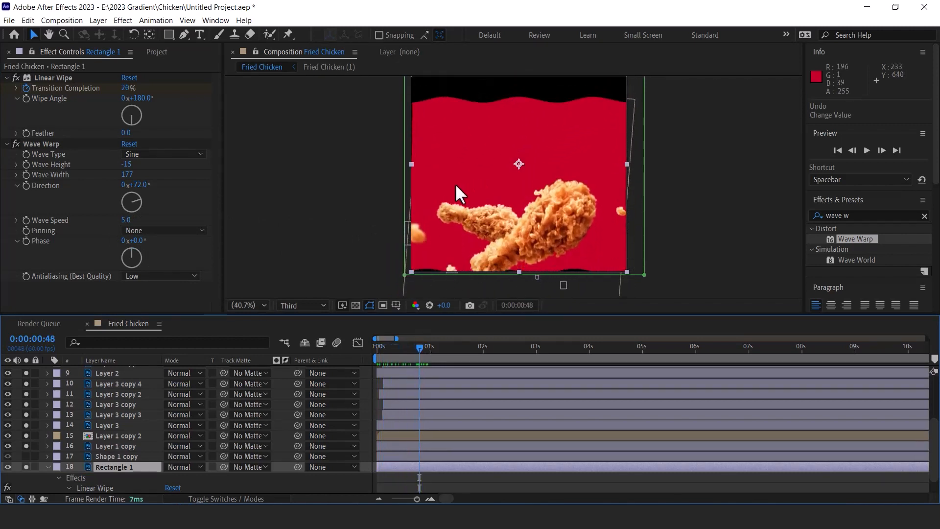
- Scale Rectangle 1 up to 111% so its wavy edges extend past the frame, and preview from the start
{"action": "left_click", "coordinate": [129, 466]}
{"action": "key", "text": "s"}
{"action": "left_click_drag", "start_coordinate": [201, 488], "coordinate": [206, 488]}
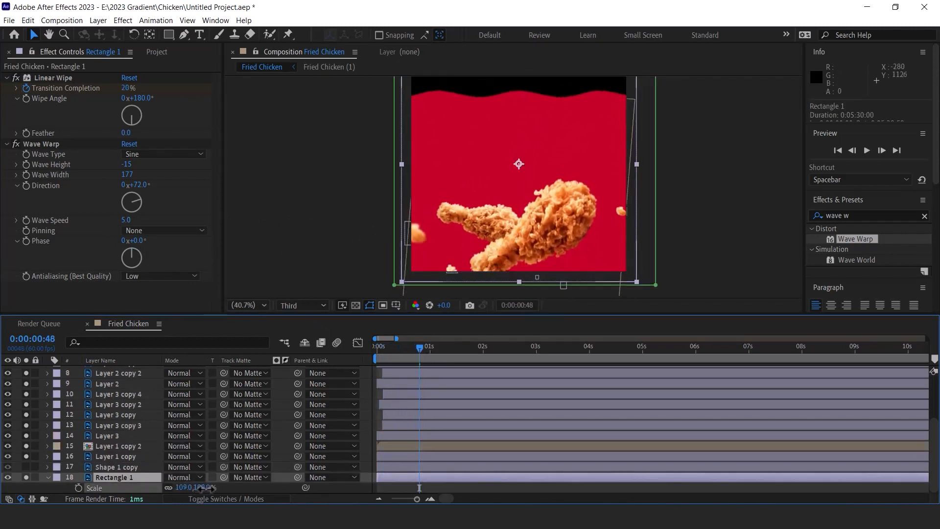
{"action": "key", "text": "Home"}
{"action": "key", "text": "space"}
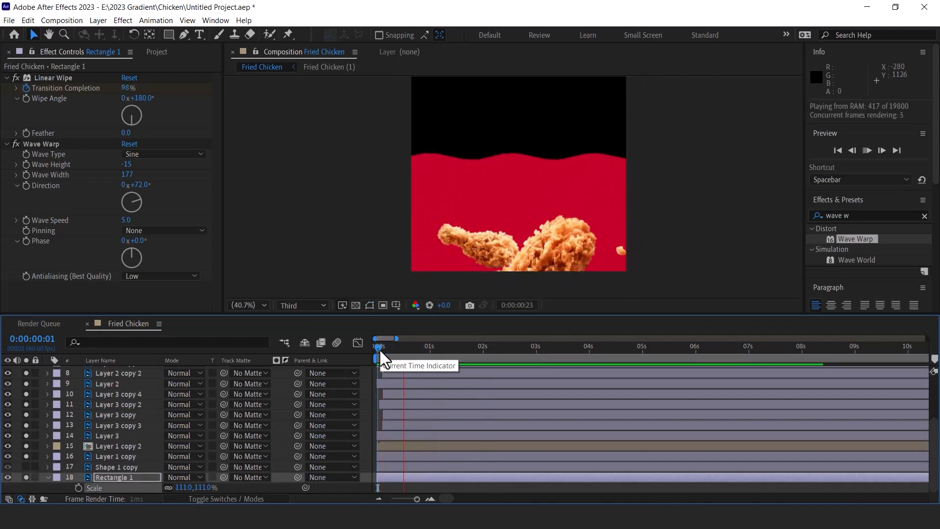
- Set Rectangle 1's Wave Speed to 3 and preview the wipe from the start
{"action": "mouse_move", "coordinate": [393, 349]}
{"action": "left_mouse_down"}
{"action": "mouse_move", "coordinate": [362, 348]}
{"action": "mouse_move", "coordinate": [397, 348]}
{"action": "left_mouse_up"}
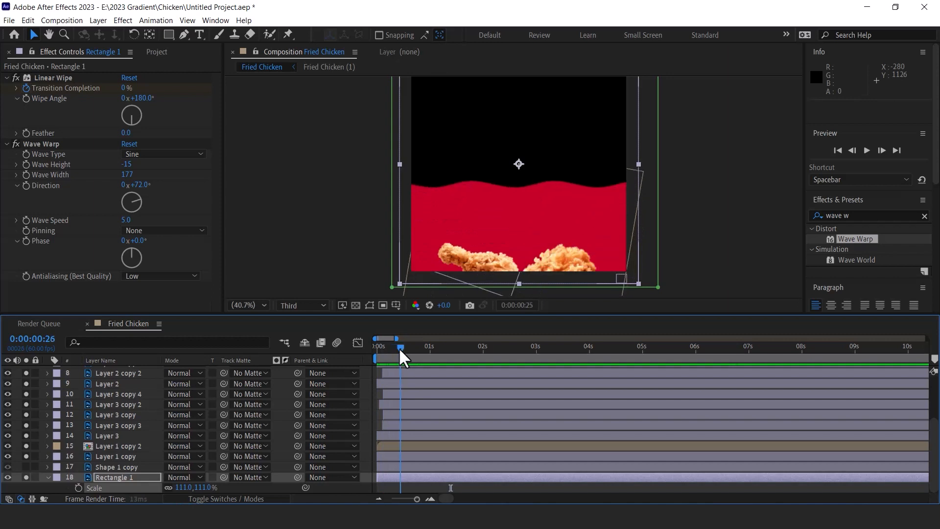
{"action": "left_click", "coordinate": [126, 220]}
{"action": "type", "text": "3"}
{"action": "key", "text": "Return"}
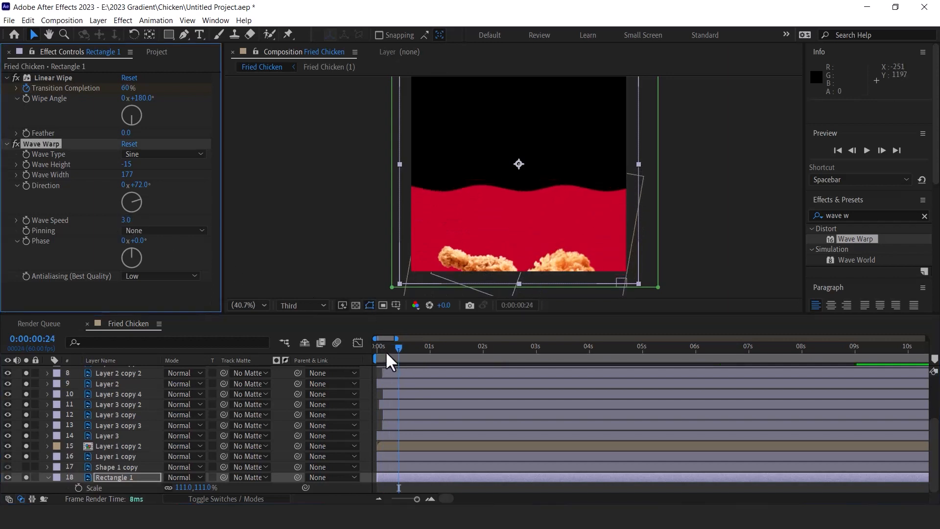
{"action": "left_click", "coordinate": [363, 347]}
{"action": "key", "text": "space"}
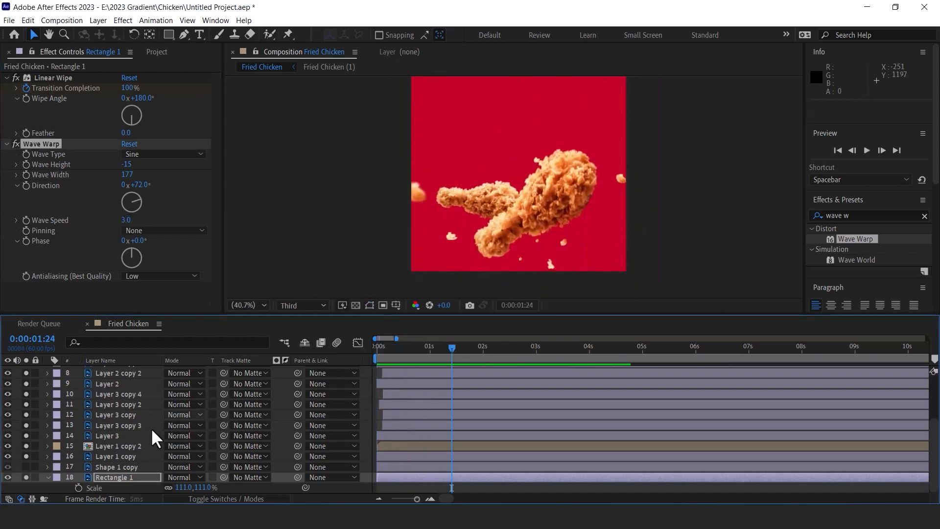
- Duplicate the Rectangle 1 layer with its wipe and wave effects
{"action": "left_click", "coordinate": [121, 466]}
{"action": "left_click", "coordinate": [111, 477]}
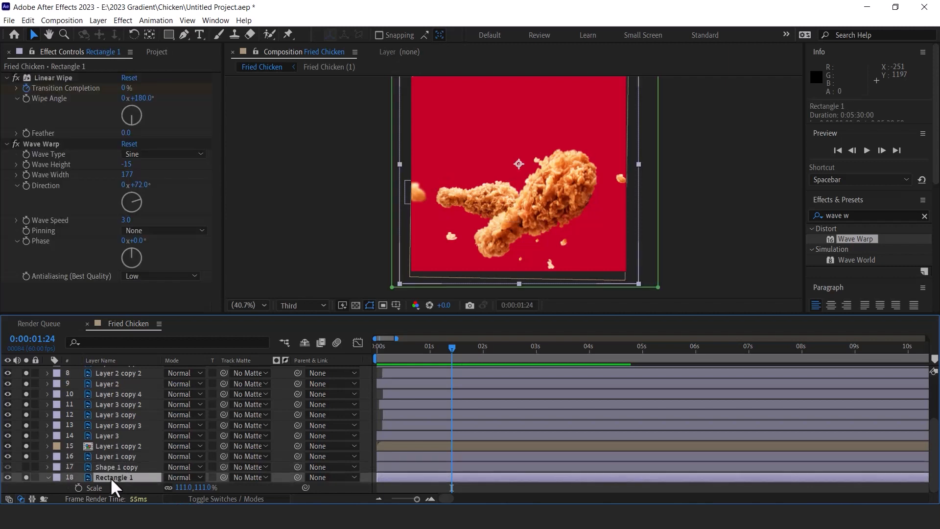
{"action": "key", "text": "ctrl+d"}
- Apply the Tint effect to Rectangle 2, viewing the wipe at 0:00:00:10
{"action": "left_click", "coordinate": [381, 348]}
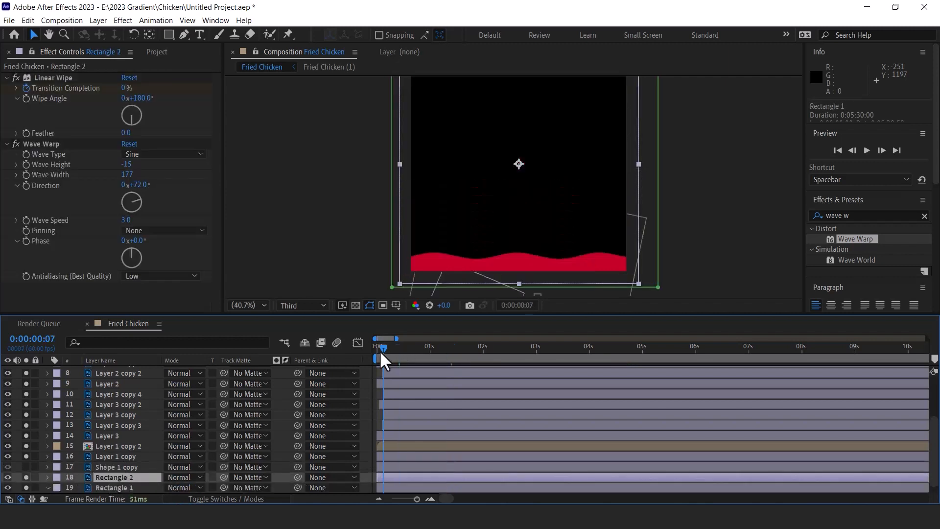
{"action": "left_click_drag", "start_coordinate": [380, 351], "coordinate": [386, 350]}
{"action": "left_click", "coordinate": [924, 216]}
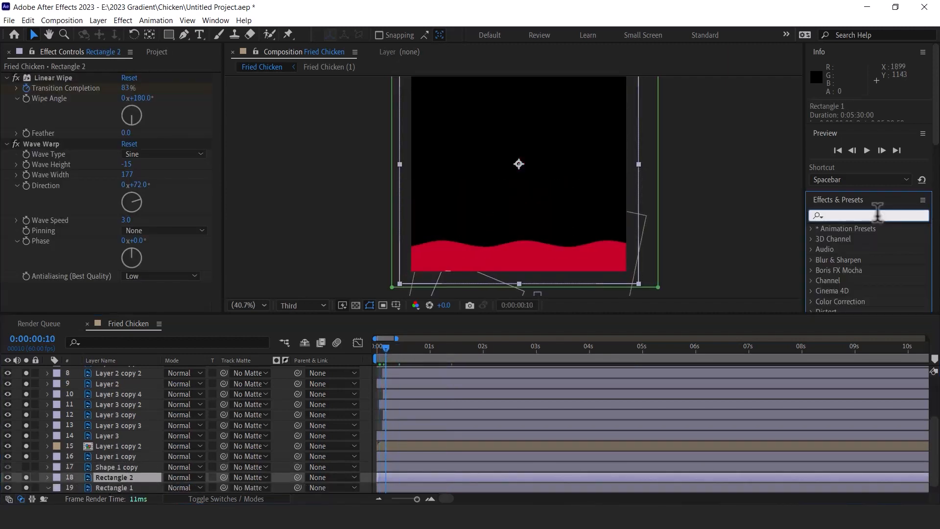
{"action": "type", "text": "tint"}
{"action": "left_click", "coordinate": [853, 271]}
{"action": "left_click_drag", "start_coordinate": [849, 283], "coordinate": [119, 475]}
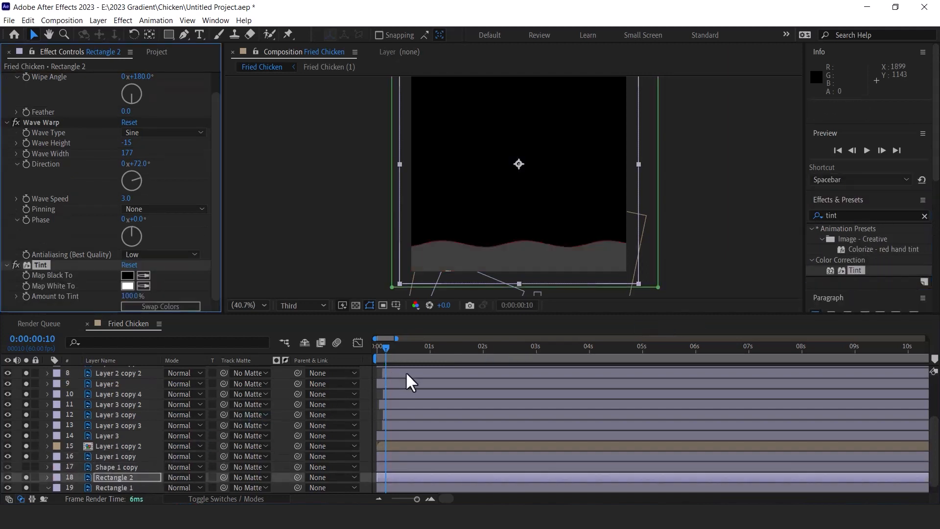
- Show the Fried and Chicken title layers in the composition
{"action": "scroll", "coordinate": [116, 437], "scroll_direction": "up", "scroll_amount": 3}
{"action": "left_click", "coordinate": [107, 392]}
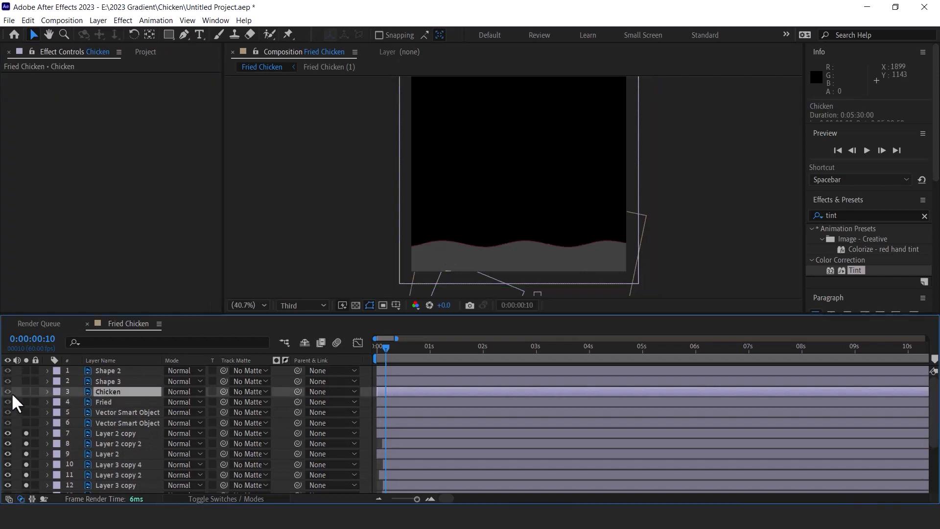
{"action": "left_click", "coordinate": [26, 401]}
{"action": "left_click", "coordinate": [25, 391]}
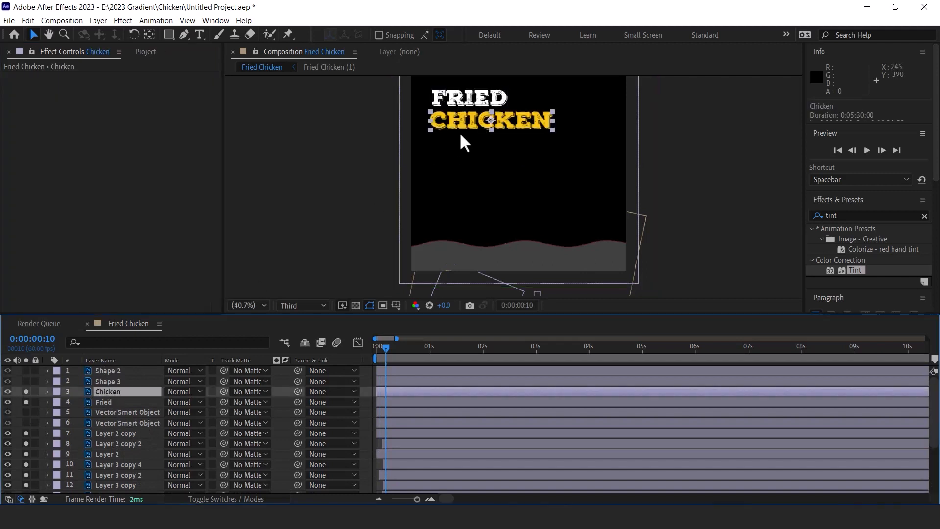
- Recolour Rectangle 2 through its Tint effect with the yellow sampled from the CHICKEN title
{"action": "scroll", "coordinate": [129, 446], "scroll_direction": "down", "scroll_amount": 5}
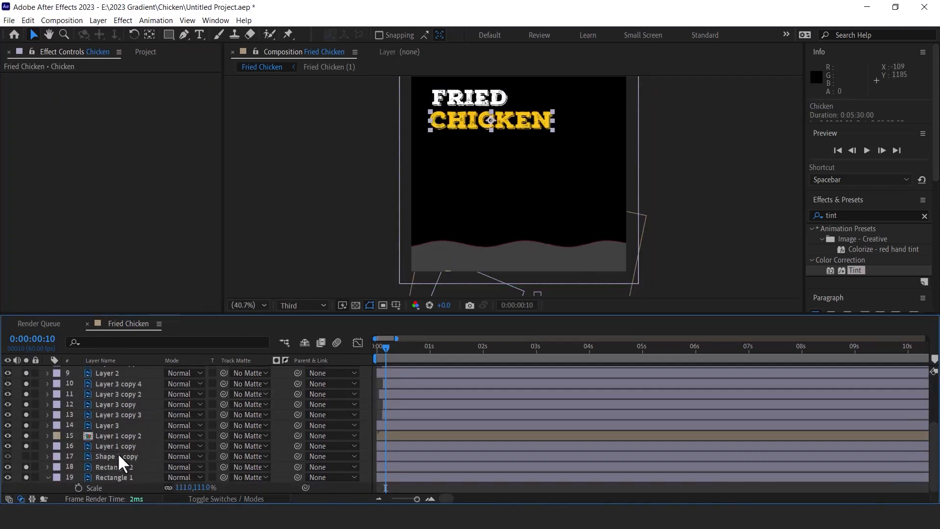
{"action": "left_click", "coordinate": [118, 447]}
{"action": "left_click", "coordinate": [114, 467]}
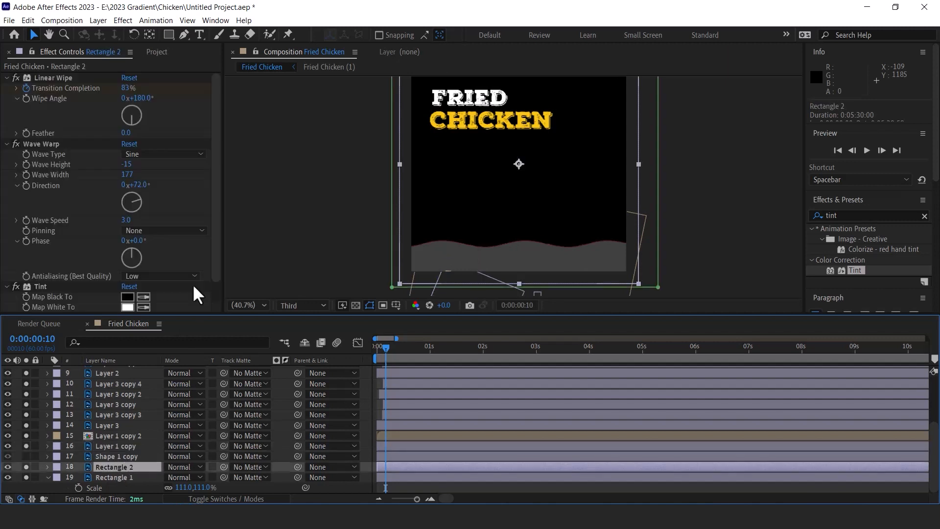
{"action": "scroll", "coordinate": [197, 293], "scroll_direction": "down", "scroll_amount": 1}
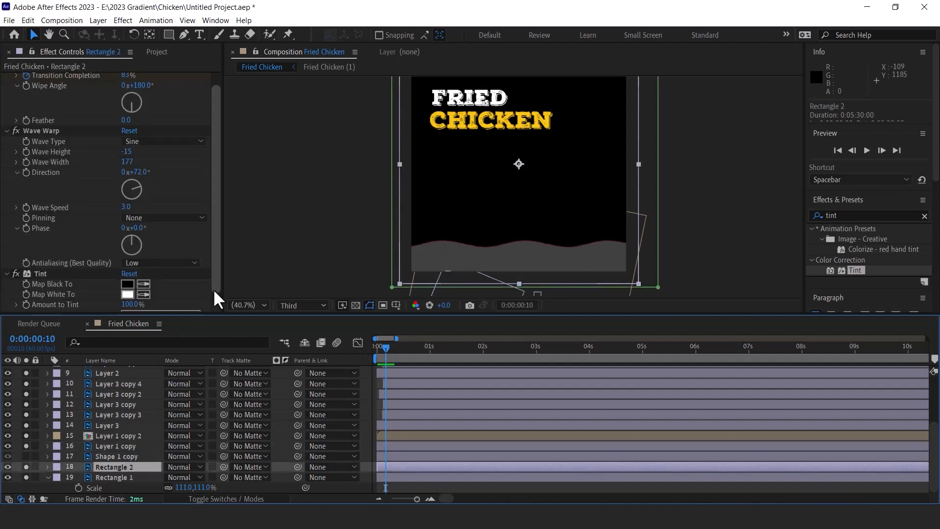
{"action": "left_click", "coordinate": [444, 112]}
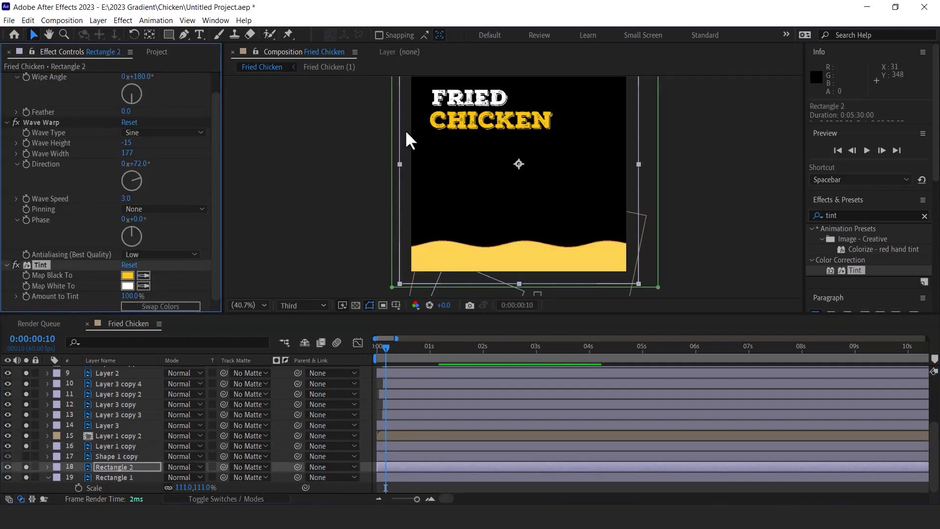
{"action": "left_click", "coordinate": [130, 272]}
- Place Rectangle 1 above Rectangle 2, start it 9 frames later, and preview the two-colour wipe
{"action": "left_click_drag", "start_coordinate": [370, 349], "coordinate": [402, 346]}
{"action": "left_click_drag", "start_coordinate": [110, 479], "coordinate": [119, 465]}
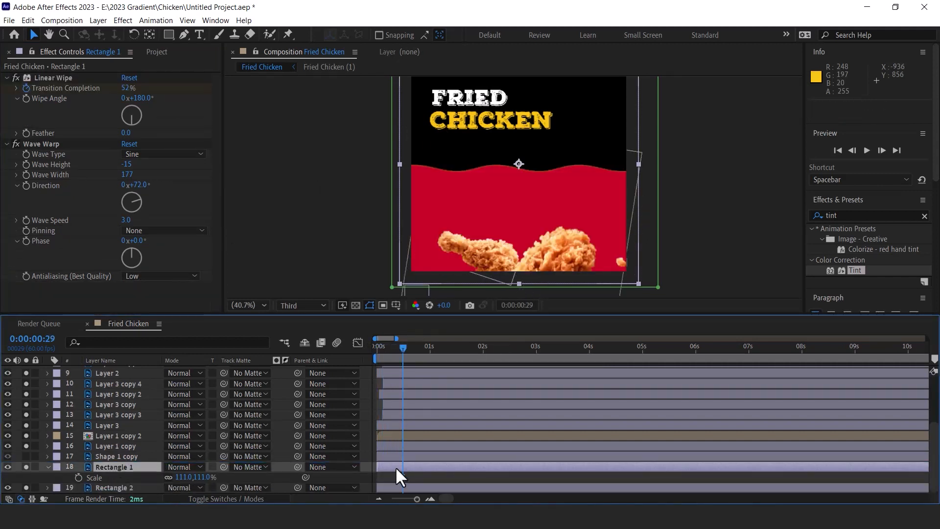
{"action": "left_click_drag", "start_coordinate": [395, 469], "coordinate": [403, 469]}
{"action": "left_click", "coordinate": [371, 350]}
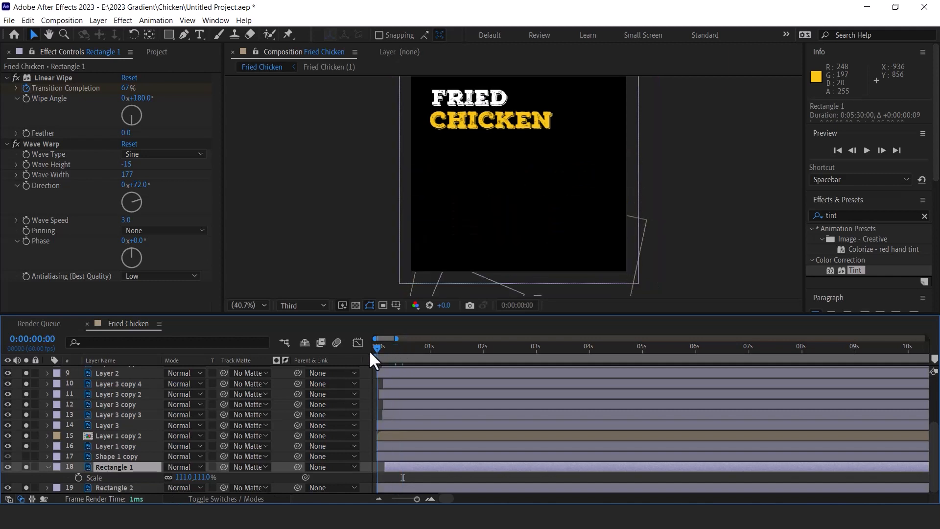
{"action": "key", "text": "space"}
{"action": "key", "text": "space"}
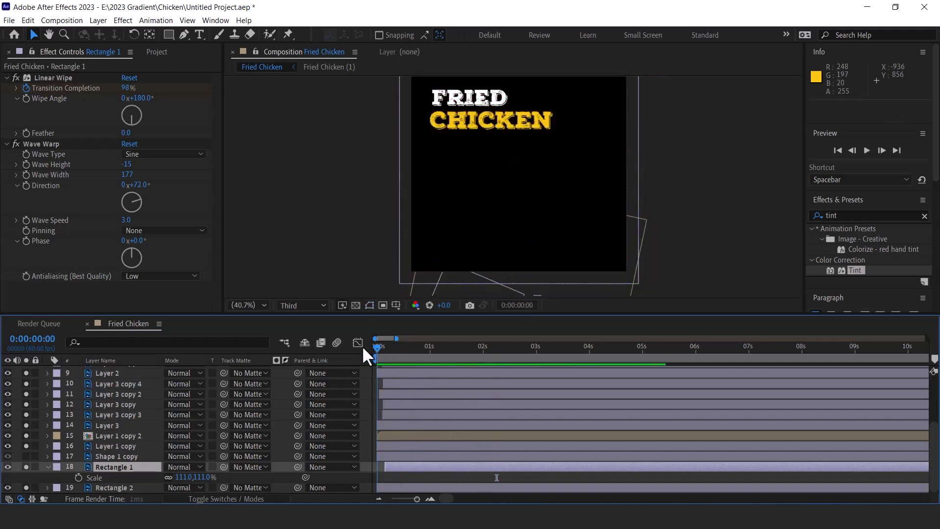
- Set Rectangle 1's Wave Width to 239 in Wave Warp, checking the wipe at 0:00:00:15
{"action": "mouse_move", "coordinate": [383, 345]}
{"action": "left_mouse_down"}
{"action": "mouse_move", "coordinate": [426, 351]}
{"action": "mouse_move", "coordinate": [390, 354]}
{"action": "left_mouse_up"}
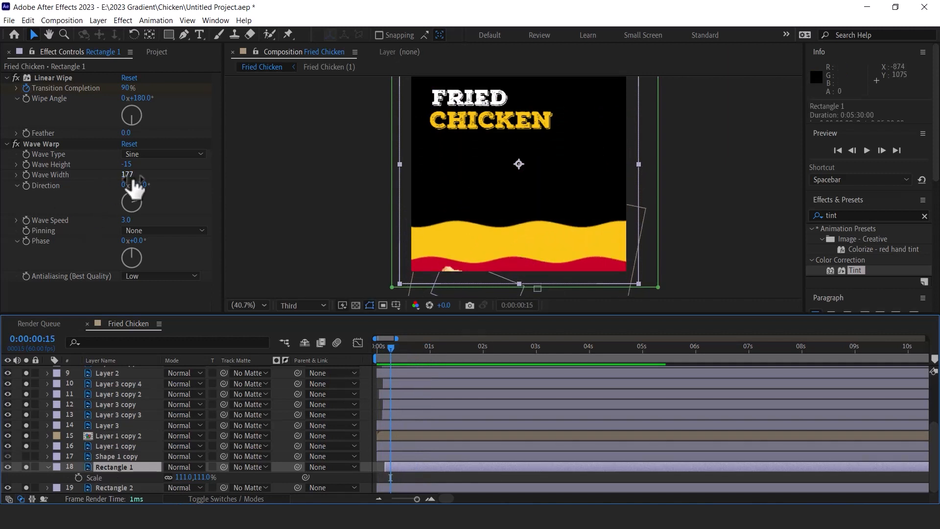
{"action": "left_click_drag", "start_coordinate": [132, 177], "coordinate": [502, 181]}
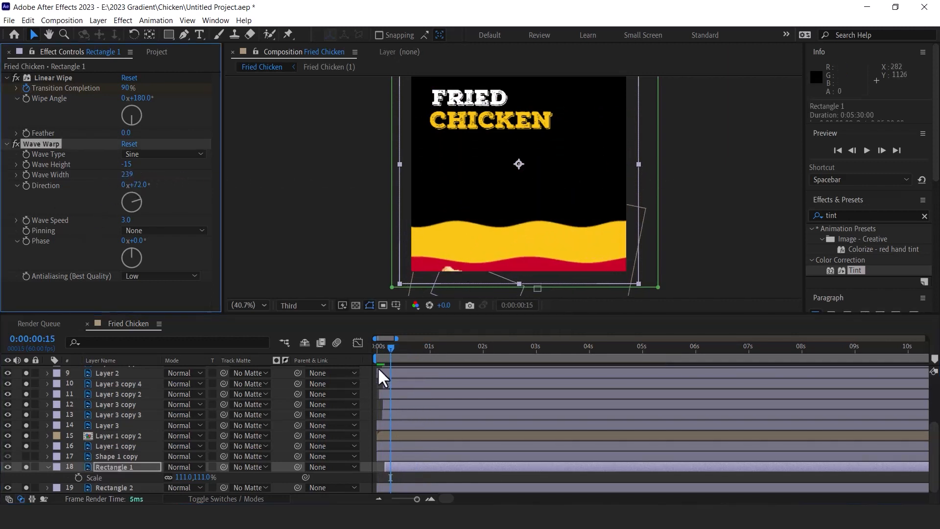
{"action": "left_click", "coordinate": [377, 349]}
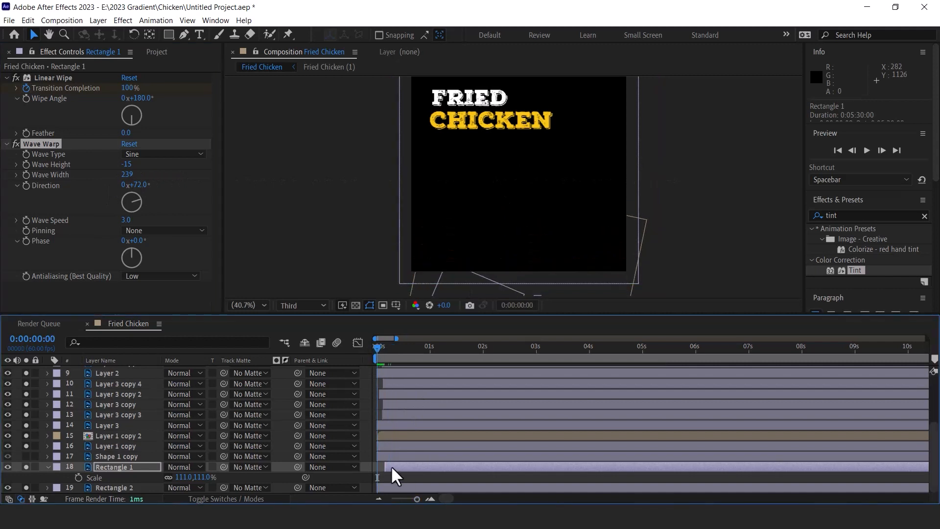
- Shift Rectangle 1 slightly earlier in the timeline and preview the yellow and red wipe from the start
{"action": "key", "text": "space"}
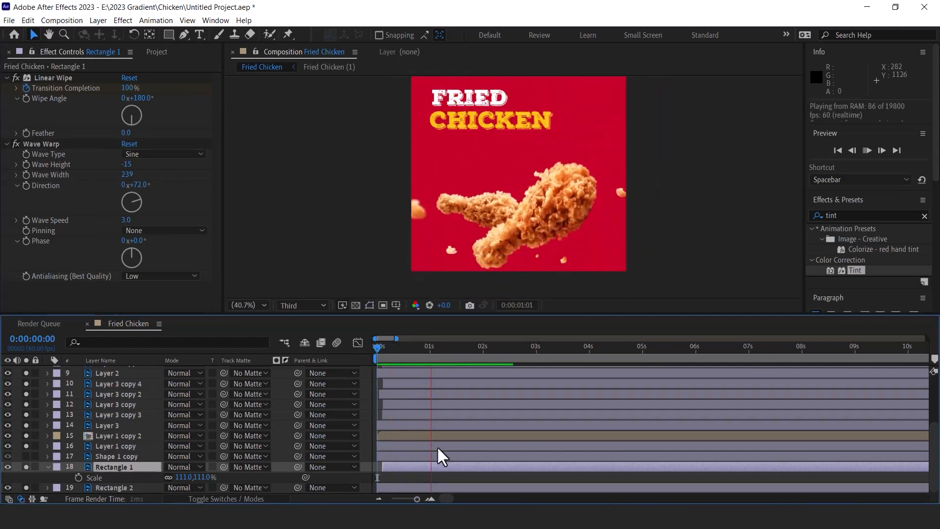
{"action": "key", "text": "space"}
{"action": "left_click_drag", "start_coordinate": [382, 348], "coordinate": [365, 348]}
{"action": "key", "text": "space"}
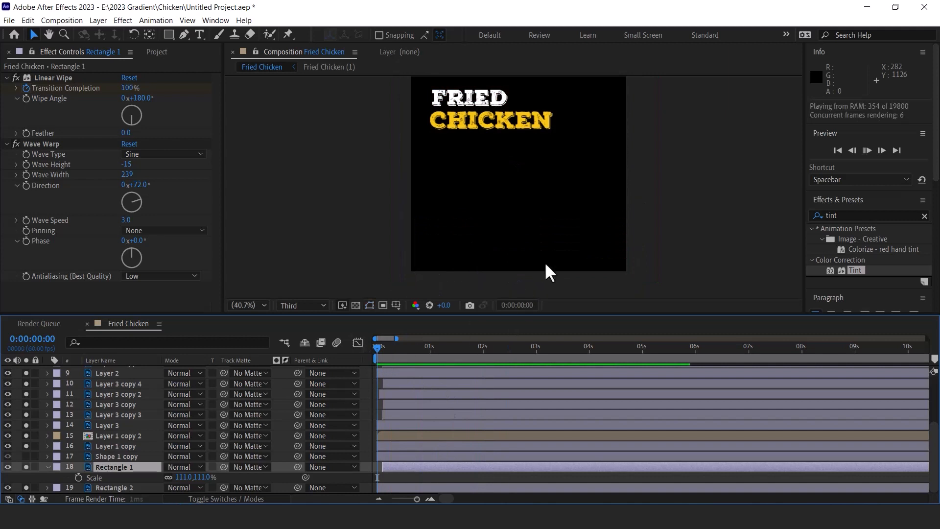
{"action": "key", "text": "space"}
{"action": "key", "text": "h"}
{"action": "left_click_drag", "start_coordinate": [664, 148], "coordinate": [663, 168]}
{"action": "left_click_drag", "start_coordinate": [433, 348], "coordinate": [366, 350]}
{"action": "key", "text": "space"}
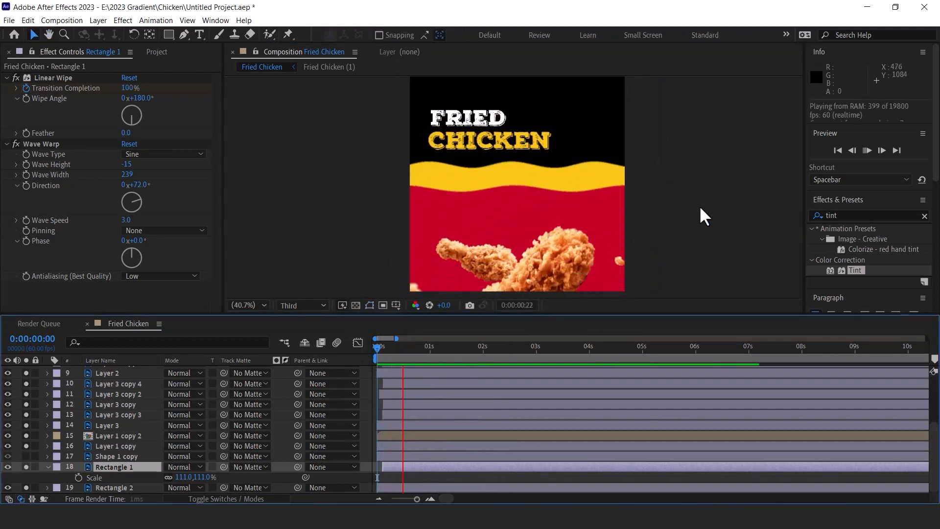
- Hide the Fried and Chicken title layers and show the Shape 1 copy sunburst layer at 0:00:01:37
{"action": "left_click", "coordinate": [26, 401]}
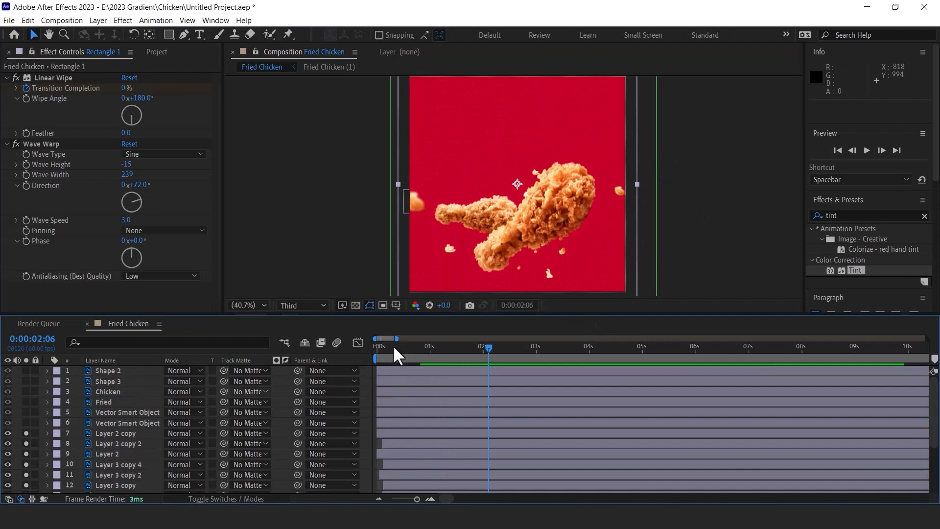
{"action": "left_click_drag", "start_coordinate": [401, 346], "coordinate": [463, 351]}
{"action": "key", "text": "s"}
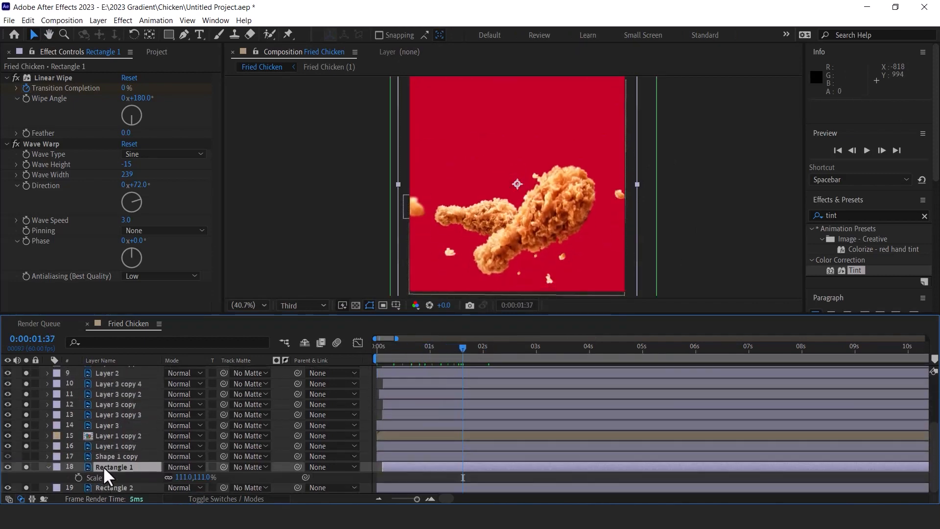
{"action": "left_click", "coordinate": [103, 457]}
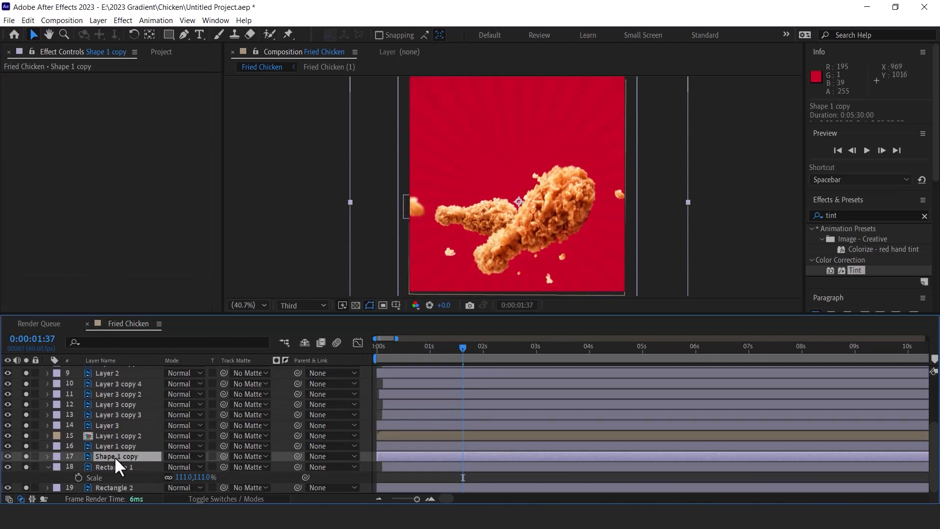
- Add the expression time*30 to Shape 1 copy's Rotation and preview the rotating sunburst from the start
{"action": "key", "text": "r"}
{"action": "left_click", "coordinate": [78, 466], "text": "alt"}
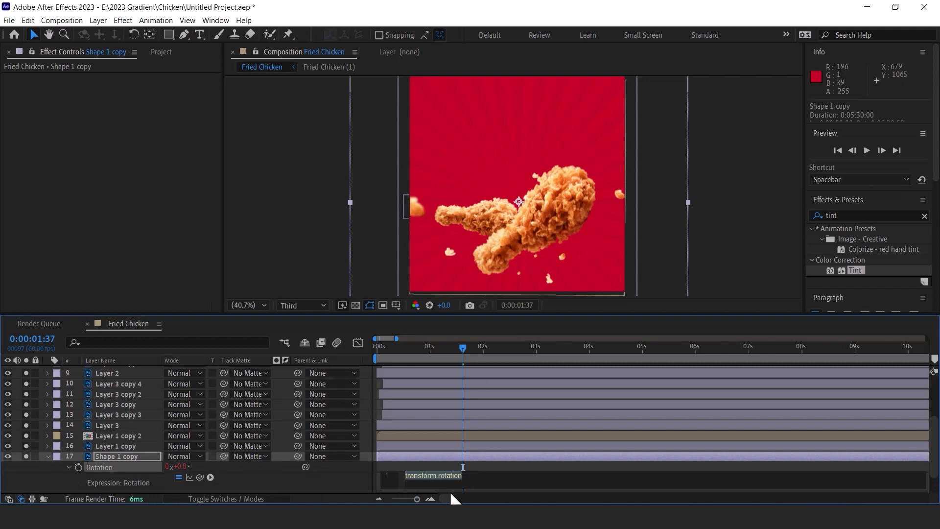
{"action": "type", "text": "time"}
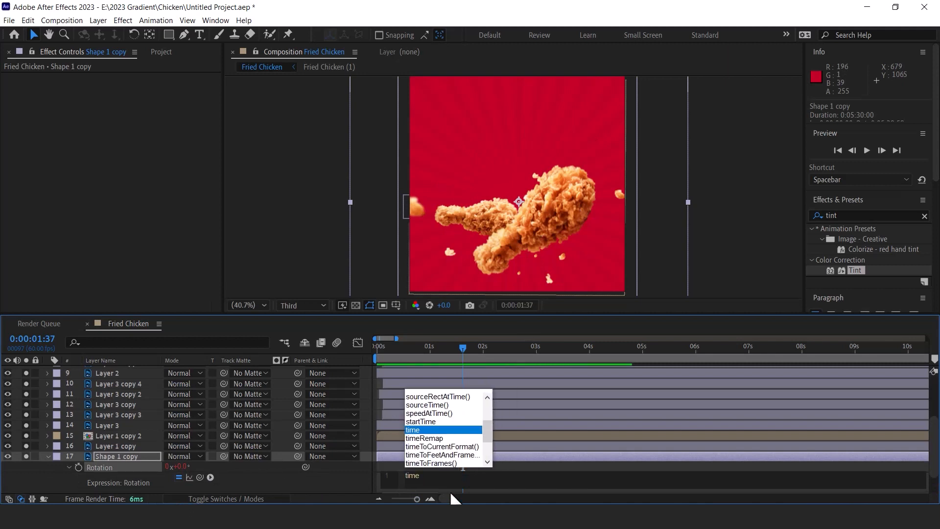
{"action": "type", "text": "*30"}
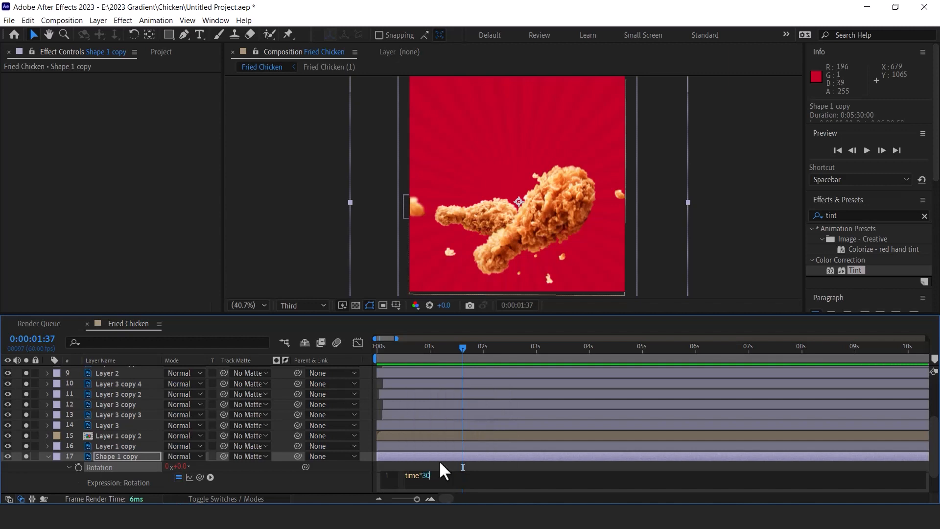
{"action": "left_click", "coordinate": [374, 349]}
{"action": "key", "text": "space"}
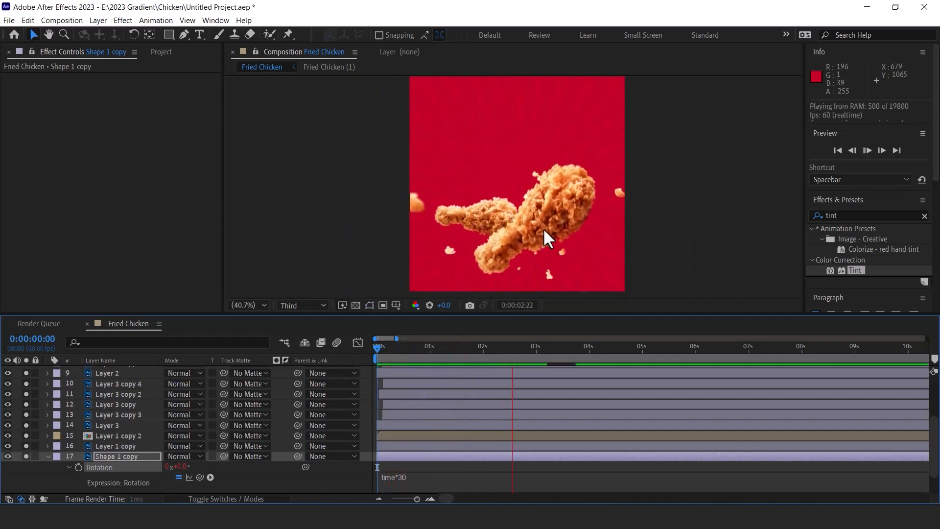
- Shift Shape 1 copy slightly later and keyframe its Opacity from 0% at 0:00:00:10 to 100% at 0:00:00:54
{"action": "key", "text": "space"}
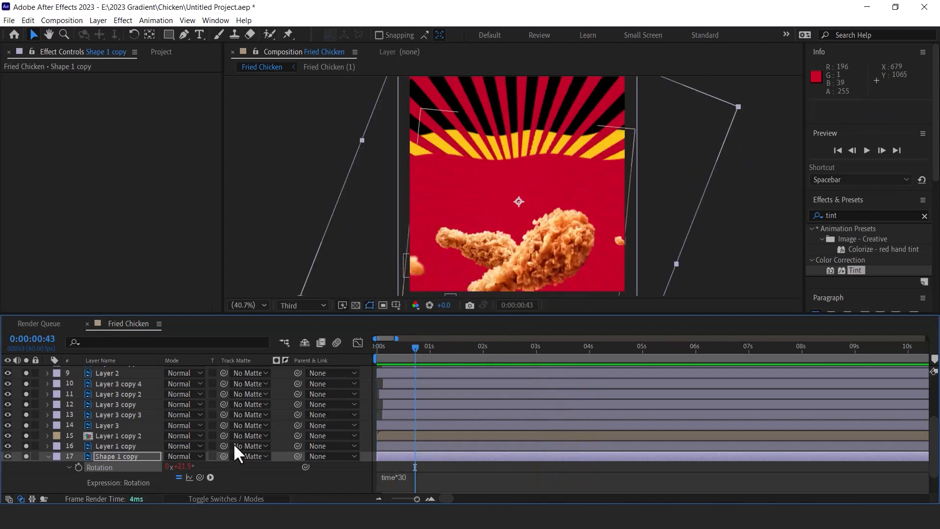
{"action": "left_click", "coordinate": [104, 451]}
{"action": "scroll", "coordinate": [113, 457], "scroll_direction": "down", "scroll_amount": 2}
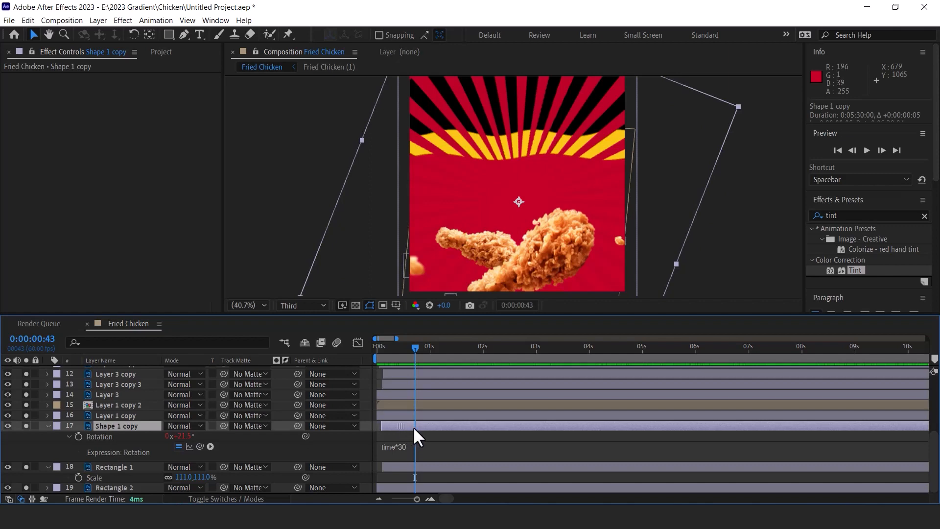
{"action": "left_click_drag", "start_coordinate": [368, 350], "coordinate": [409, 396]}
{"action": "key", "text": "t"}
{"action": "left_click_drag", "start_coordinate": [400, 353], "coordinate": [425, 348]}
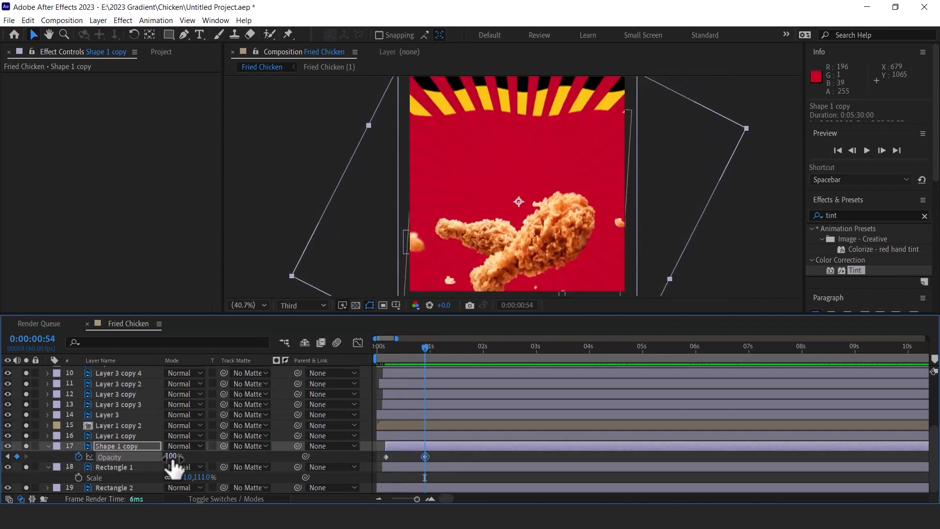
{"action": "left_click_drag", "start_coordinate": [429, 347], "coordinate": [390, 351]}
{"action": "left_click_drag", "start_coordinate": [177, 455], "coordinate": [76, 456]}
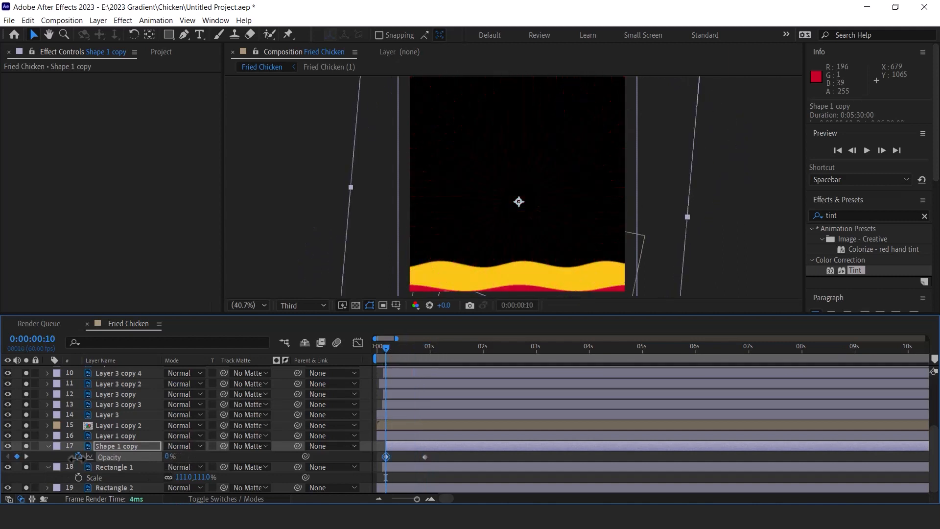
- Delay Shape 1 copy so its fade-in begins at about three quarters of a second, and preview it from the start
{"action": "left_click_drag", "start_coordinate": [387, 348], "coordinate": [439, 349]}
{"action": "left_click_drag", "start_coordinate": [416, 445], "coordinate": [445, 445]}
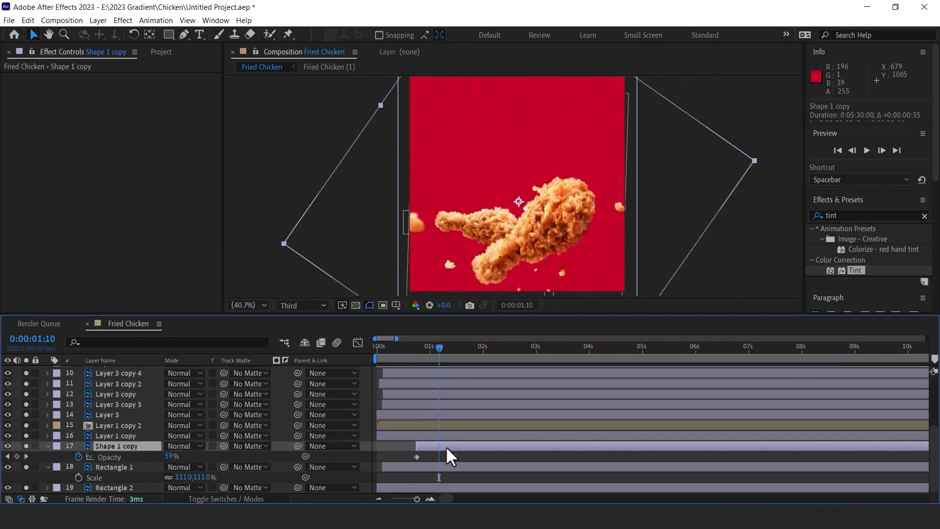
{"action": "left_click_drag", "start_coordinate": [440, 349], "coordinate": [365, 348]}
{"action": "key", "text": "space"}
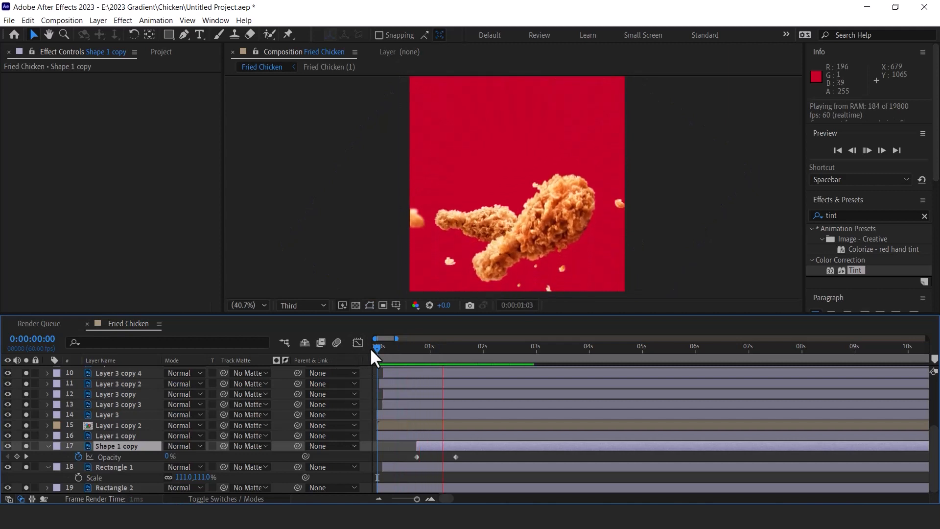
- Delay Shape 1 copy to start at 0:00:01:00, bring its 100% Opacity keyframe closer to shorten the fade, and preview the result
{"action": "mouse_move", "coordinate": [437, 446]}
{"action": "left_mouse_down"}
{"action": "mouse_move", "coordinate": [450, 444]}
{"action": "mouse_move", "coordinate": [448, 456]}
{"action": "left_mouse_up"}
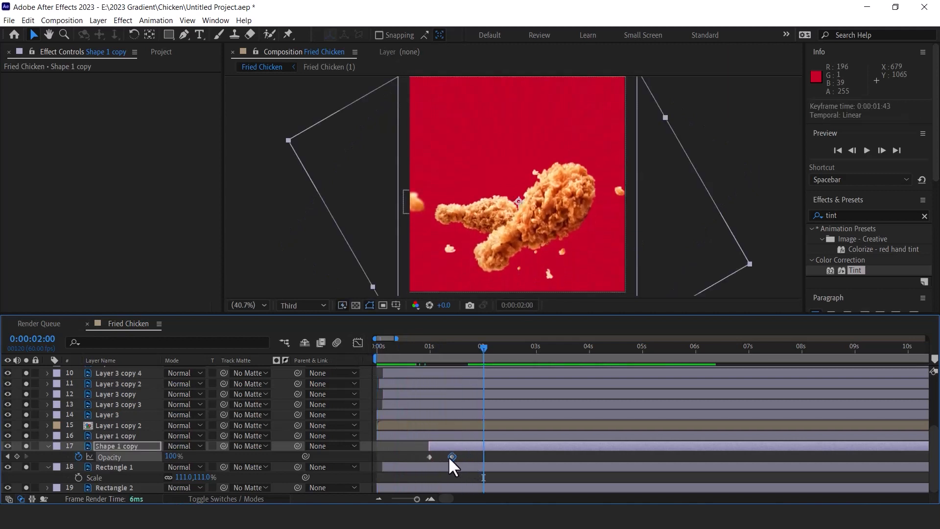
{"action": "key", "text": "Home"}
{"action": "key", "text": "space"}
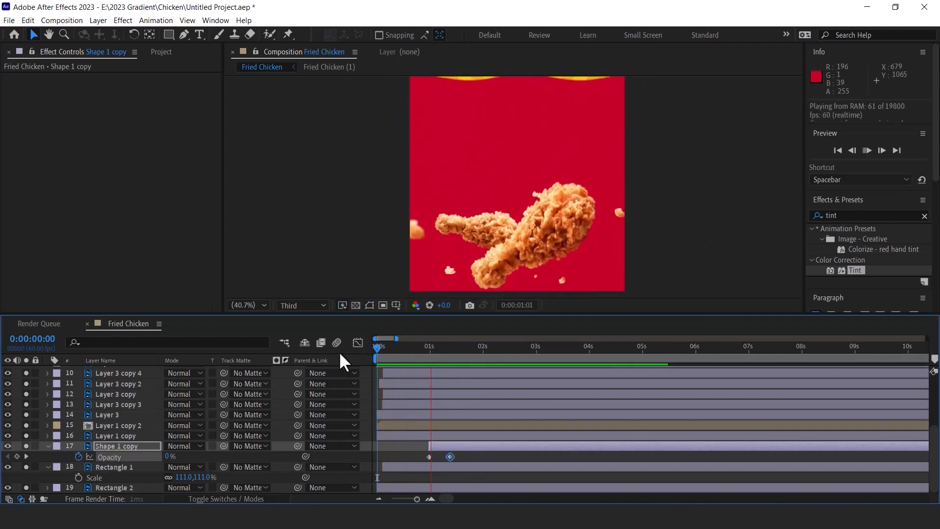
{"action": "key", "text": "space"}
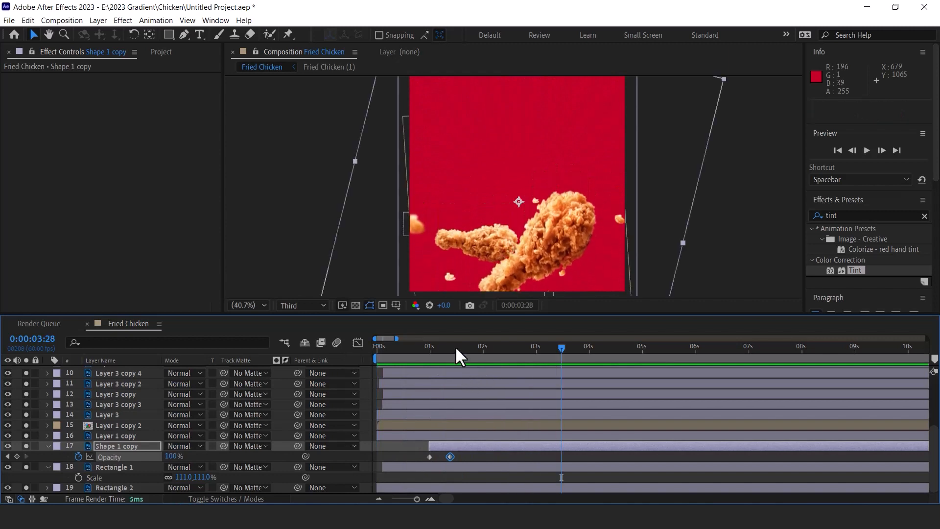
{"action": "left_click_drag", "start_coordinate": [454, 347], "coordinate": [477, 362]}
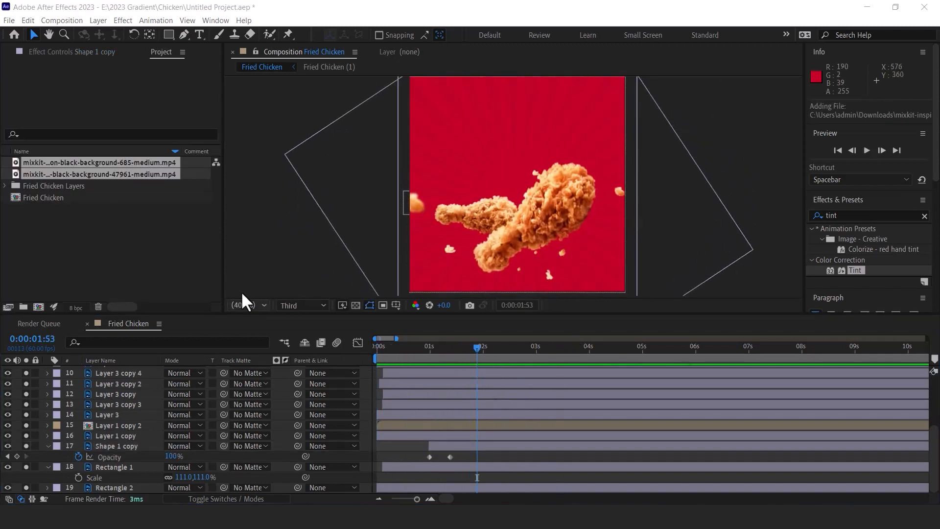
- Add the sparkles video ending in 47961-medium.mp4 as the top layer, place it over the chicken and set its blending mode to Screen
{"action": "left_click", "coordinate": [67, 203]}
{"action": "left_click", "coordinate": [55, 175]}
{"action": "left_click", "coordinate": [52, 164], "text": "shift"}
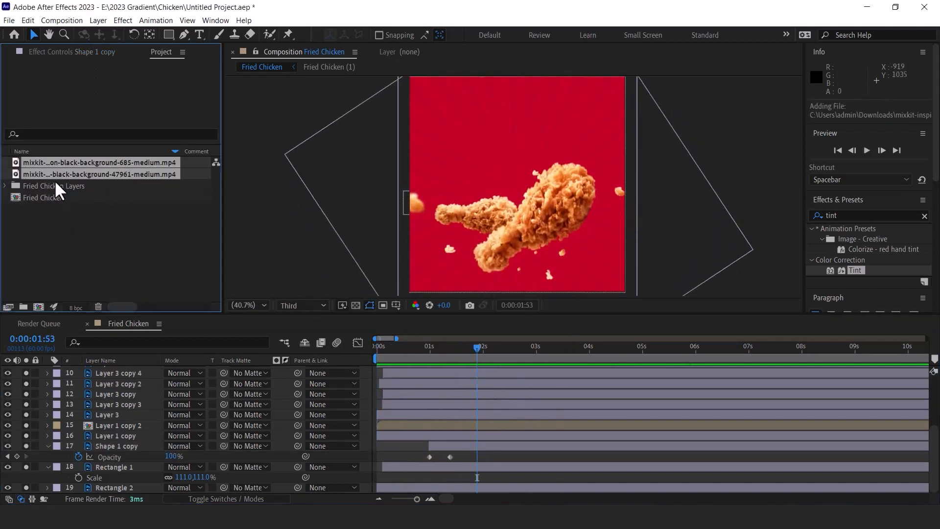
{"action": "left_click", "coordinate": [55, 175]}
{"action": "left_click", "coordinate": [58, 164]}
{"action": "left_click", "coordinate": [44, 174]}
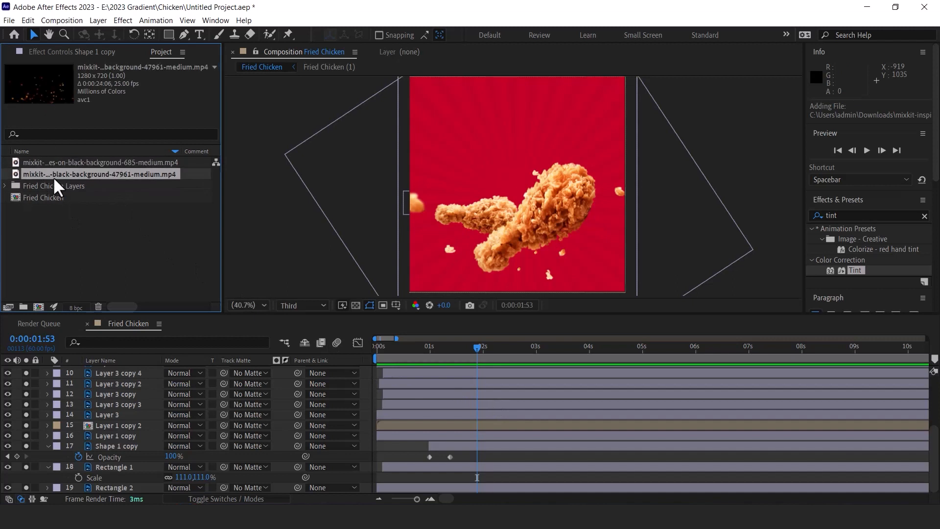
{"action": "left_click_drag", "start_coordinate": [107, 342], "coordinate": [110, 369]}
{"action": "left_click_drag", "start_coordinate": [552, 191], "coordinate": [556, 242]}
{"action": "left_click", "coordinate": [190, 370]}
{"action": "left_click", "coordinate": [230, 202]}
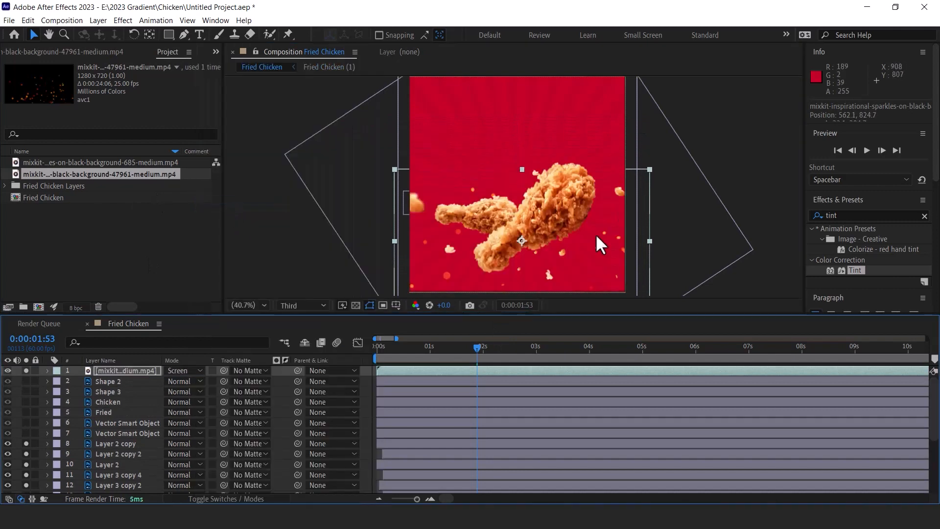
- Nudge the sparkles layer up and left over the chicken while testing the preview resolution, ending at Third
{"action": "left_click_drag", "start_coordinate": [378, 348], "coordinate": [522, 350]}
{"action": "left_click", "coordinate": [129, 391]}
{"action": "left_click", "coordinate": [139, 371]}
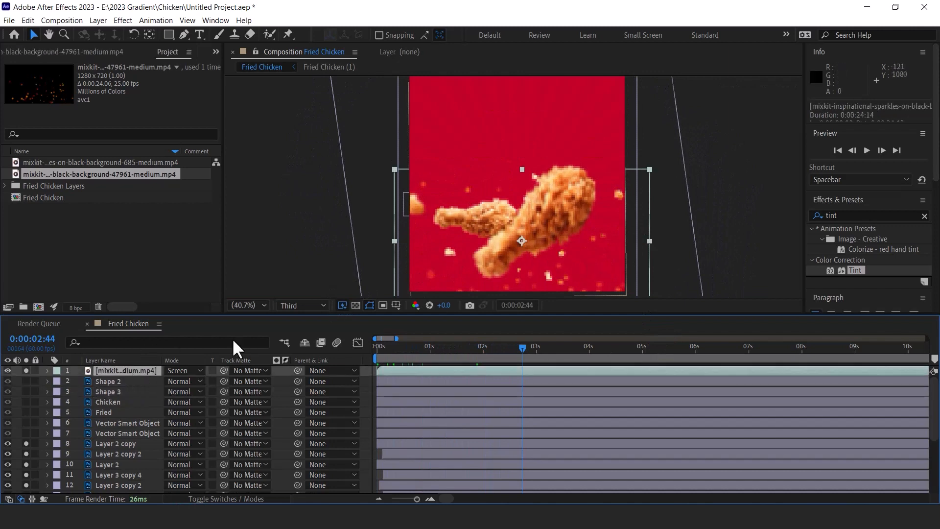
{"action": "left_click", "coordinate": [302, 306]}
{"action": "left_click", "coordinate": [304, 350]}
{"action": "left_click_drag", "start_coordinate": [598, 254], "coordinate": [574, 226]}
{"action": "left_click_drag", "start_coordinate": [386, 349], "coordinate": [443, 347]}
{"action": "left_click", "coordinate": [303, 305]}
{"action": "left_click", "coordinate": [300, 363]}
- Preview the sparkles together with the rising chicken from the start of the composition
{"action": "left_click_drag", "start_coordinate": [385, 349], "coordinate": [352, 349]}
{"action": "key", "text": "space"}
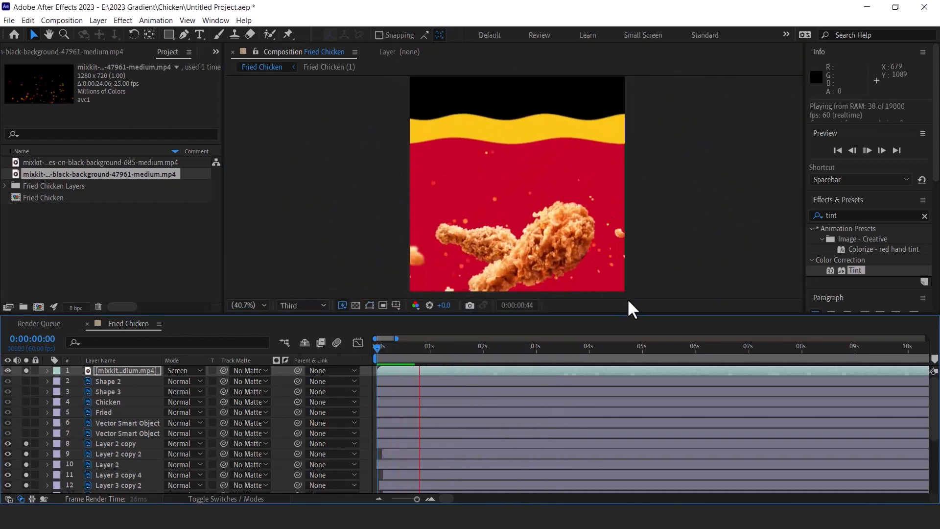
{"action": "key", "text": "space"}
{"action": "key", "text": "space"}
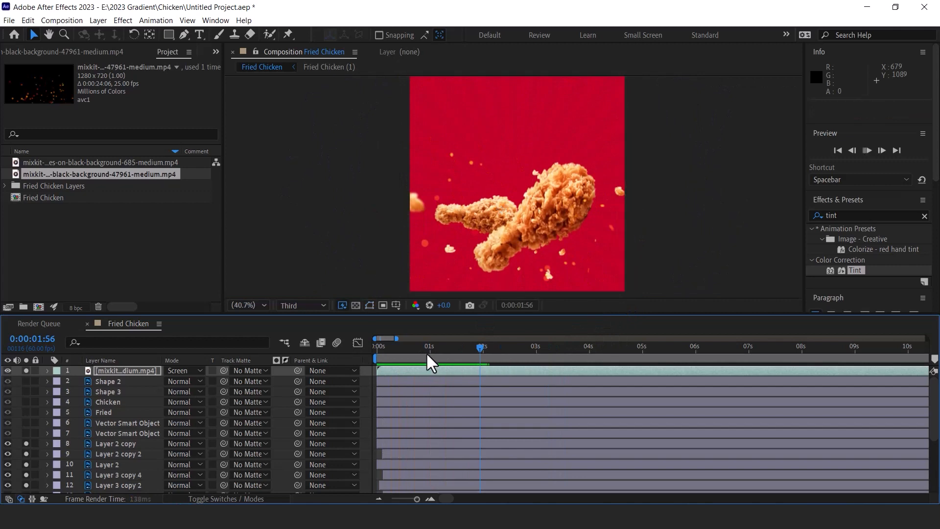
{"action": "key", "text": "space"}
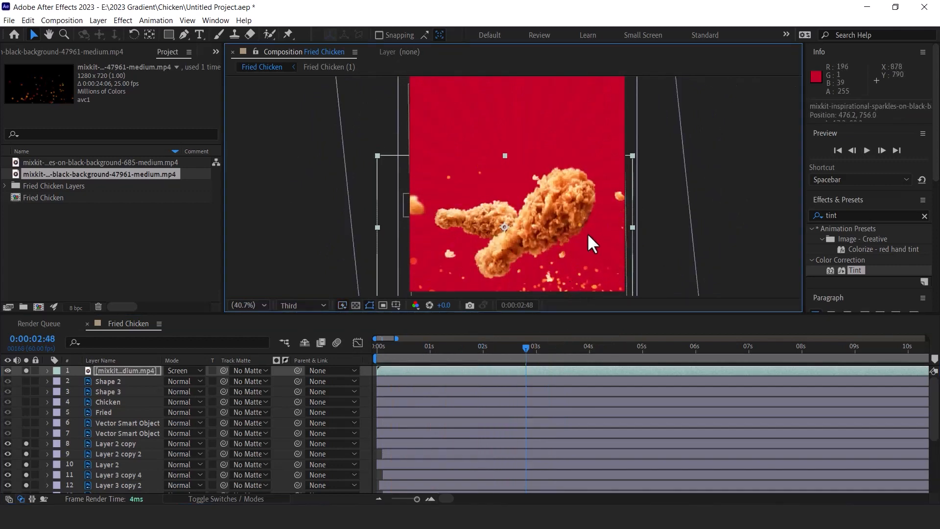
- Move the sparkles layer to about 439, 572 and draw an elliptical mask about 579 by 280 px on it over the chicken
{"action": "left_click", "coordinate": [692, 226]}
{"action": "left_click_drag", "start_coordinate": [560, 283], "coordinate": [557, 254]}
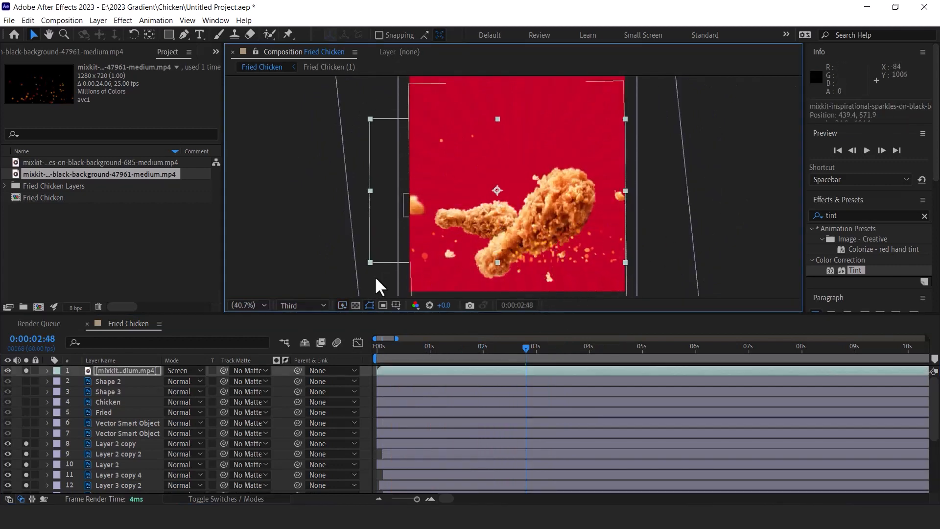
{"action": "left_click_drag", "start_coordinate": [166, 34], "coordinate": [197, 60]}
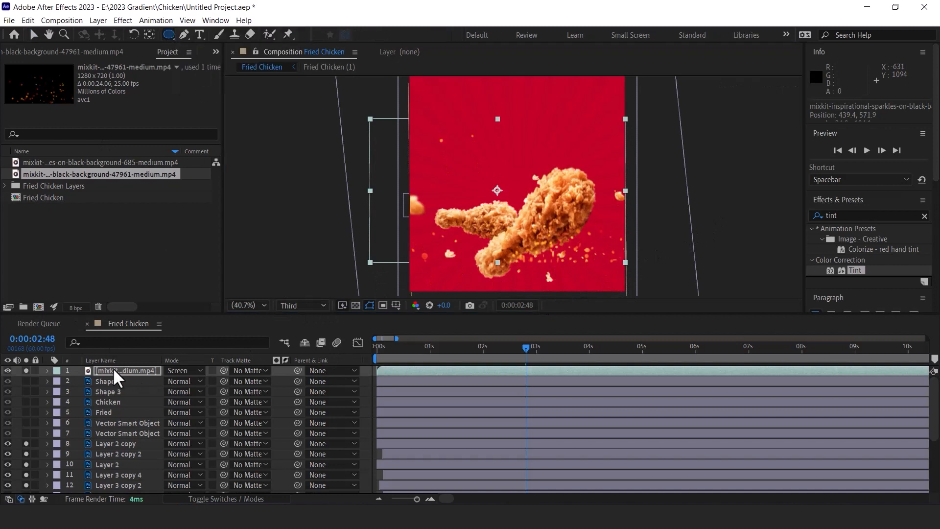
{"action": "left_click_drag", "start_coordinate": [471, 198], "coordinate": [587, 253]}
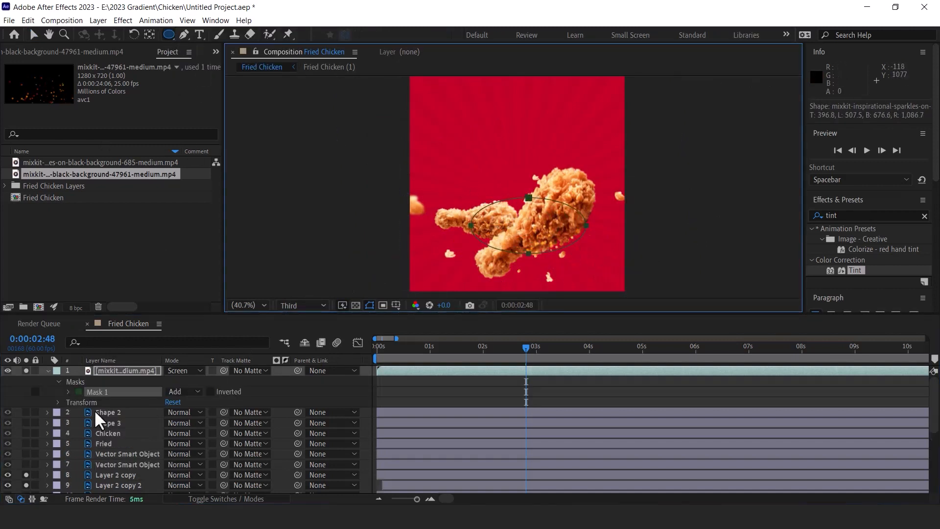
- Feather the sparkles mask by 47 pixels and stretch it on both sides to span nearly the whole composition width
{"action": "left_click", "coordinate": [68, 391]}
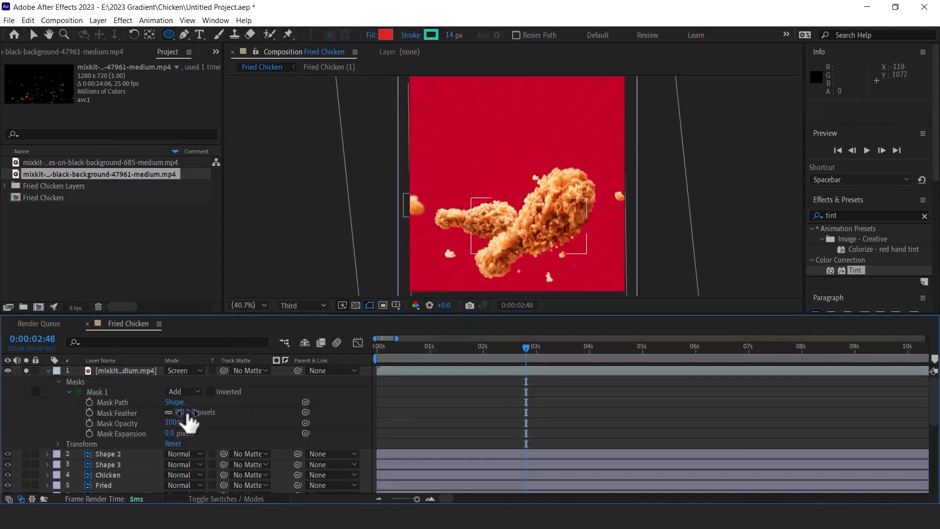
{"action": "mouse_move", "coordinate": [189, 413]}
{"action": "left_mouse_down"}
{"action": "mouse_move", "coordinate": [216, 420]}
{"action": "mouse_move", "coordinate": [199, 414]}
{"action": "left_mouse_up"}
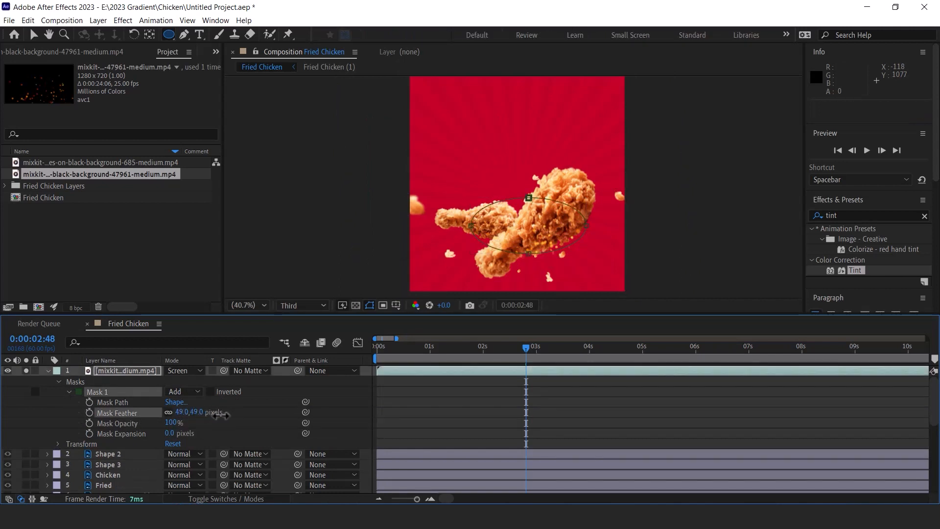
{"action": "left_click_drag", "start_coordinate": [387, 349], "coordinate": [486, 351]}
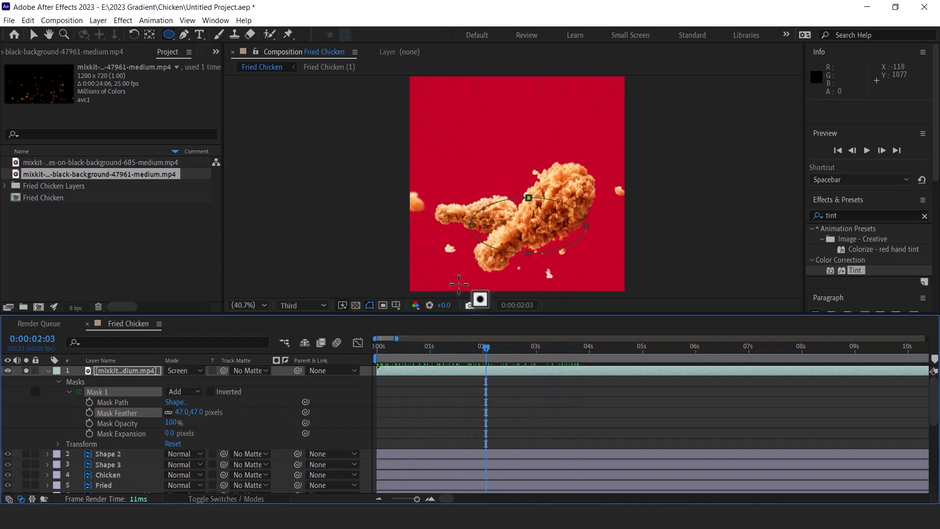
{"action": "left_click", "coordinate": [33, 34]}
{"action": "left_click_drag", "start_coordinate": [471, 225], "coordinate": [425, 226]}
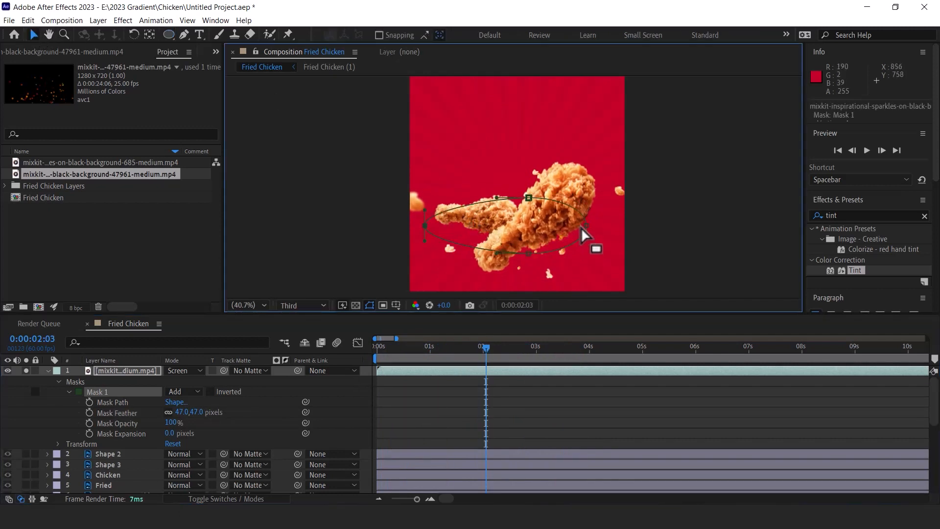
{"action": "left_click_drag", "start_coordinate": [587, 226], "coordinate": [634, 225]}
- Delay the sparkles layer to start at about 0.8 seconds, check its timing and collapse its properties
{"action": "left_click_drag", "start_coordinate": [384, 350], "coordinate": [479, 363]}
{"action": "left_click_drag", "start_coordinate": [413, 372], "coordinate": [454, 371]}
{"action": "left_click_drag", "start_coordinate": [384, 349], "coordinate": [479, 357]}
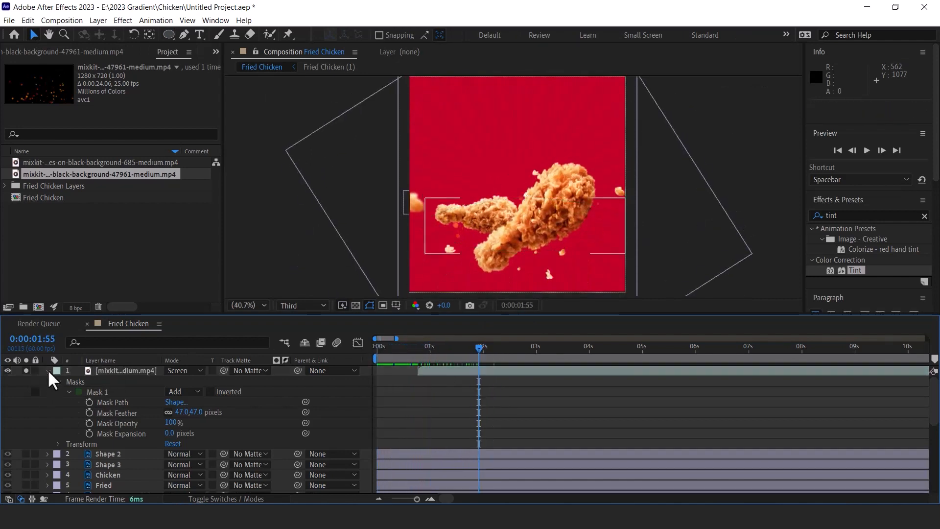
{"action": "left_click", "coordinate": [48, 370]}
- Add the flames video ending in 685-medium.mp4 as the top layer, position it at about 552, 763 and set its mode to Screen
{"action": "left_click", "coordinate": [50, 164]}
{"action": "left_click_drag", "start_coordinate": [79, 345], "coordinate": [79, 364]}
{"action": "left_click_drag", "start_coordinate": [394, 348], "coordinate": [457, 348]}
{"action": "left_click_drag", "start_coordinate": [568, 191], "coordinate": [558, 211]}
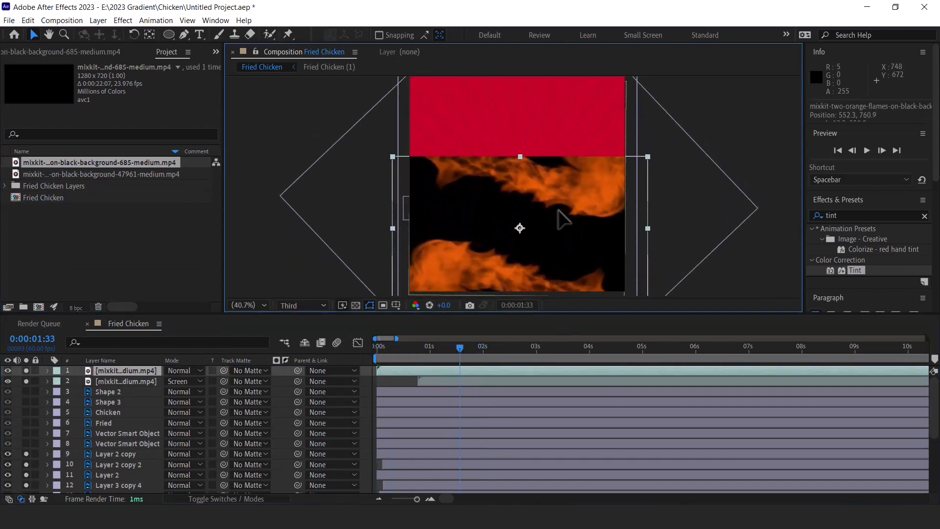
{"action": "left_click", "coordinate": [187, 370]}
{"action": "left_click", "coordinate": [223, 203]}
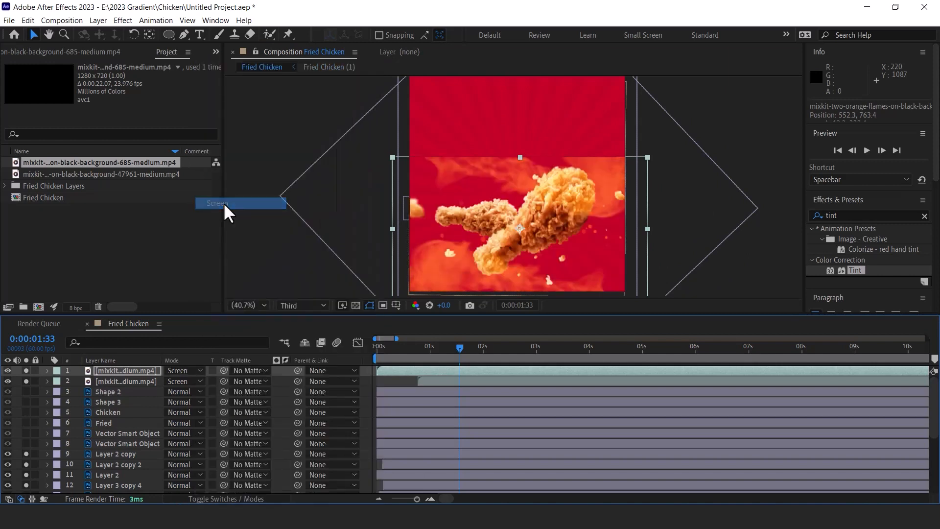
- Draw an elliptical mask about 871 by 565 px on the flames layer around the chicken and feather it by 139 pixels
{"action": "left_click_drag", "start_coordinate": [404, 348], "coordinate": [514, 352]}
{"action": "key", "text": "q"}
{"action": "left_click_drag", "start_coordinate": [517, 220], "coordinate": [607, 279]}
{"action": "key", "text": "v"}
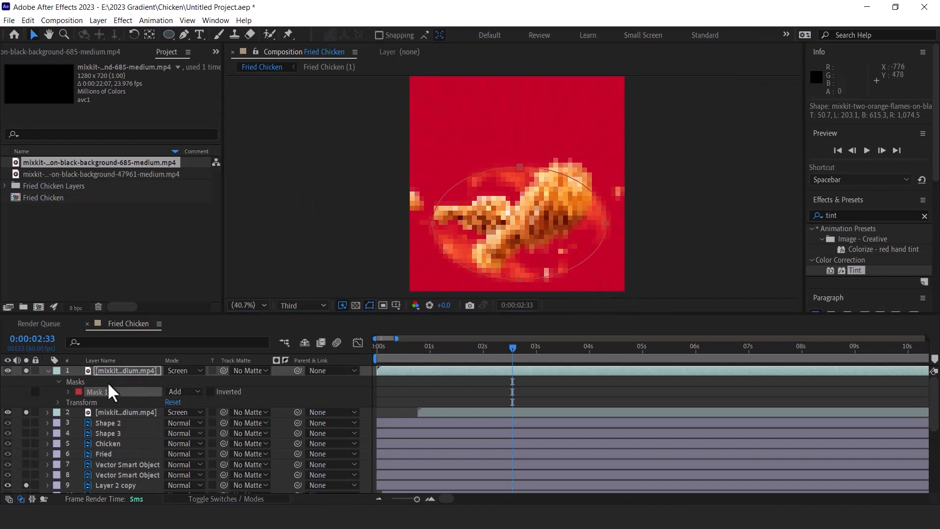
{"action": "left_click", "coordinate": [68, 392]}
{"action": "left_click_drag", "start_coordinate": [181, 412], "coordinate": [255, 412]}
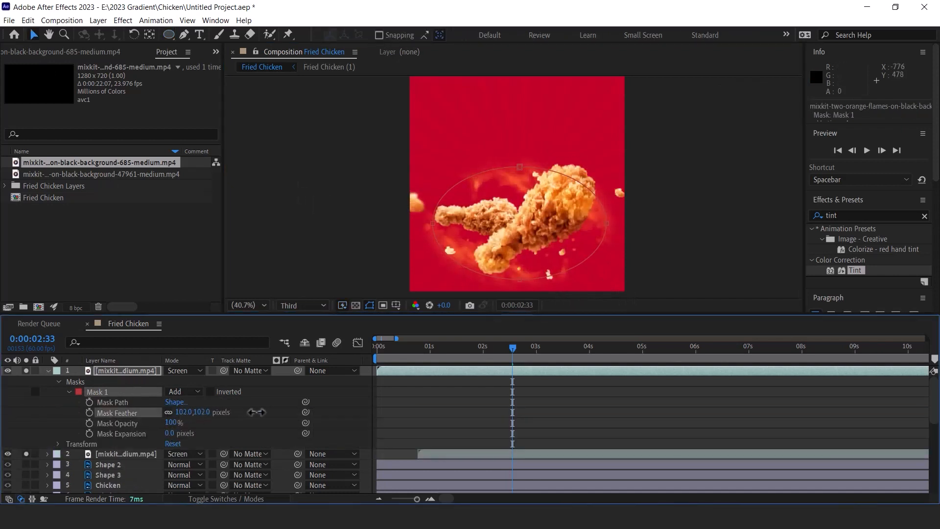
{"action": "left_click_drag", "start_coordinate": [430, 348], "coordinate": [498, 347]}
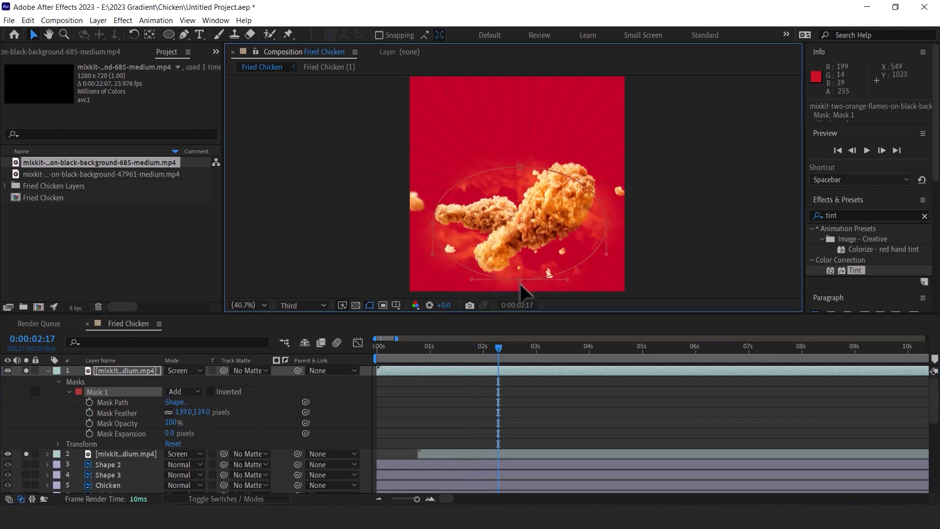
- Widen the flames mask past both composition edges and preview the flames from the start
{"action": "left_click_drag", "start_coordinate": [432, 225], "coordinate": [393, 236]}
{"action": "left_click_drag", "start_coordinate": [607, 223], "coordinate": [631, 233]}
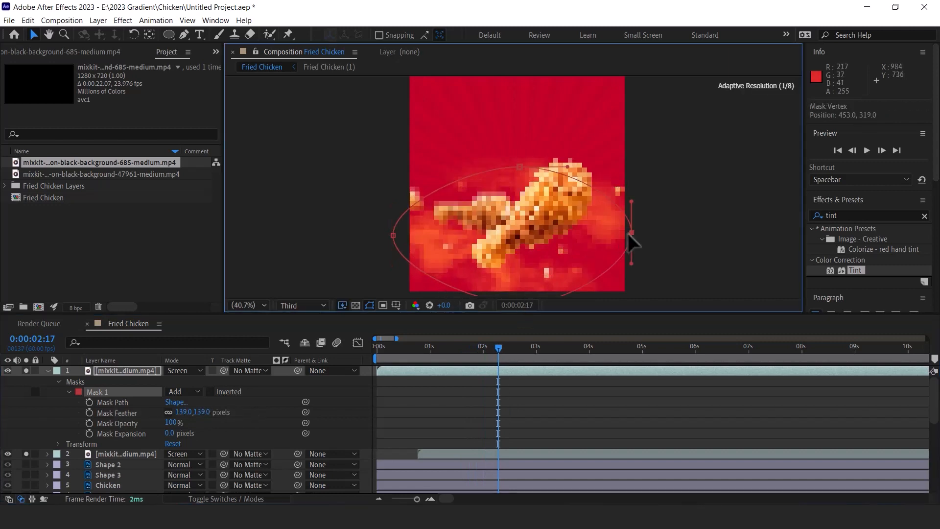
{"action": "left_click_drag", "start_coordinate": [392, 347], "coordinate": [361, 356]}
{"action": "key", "text": "space"}
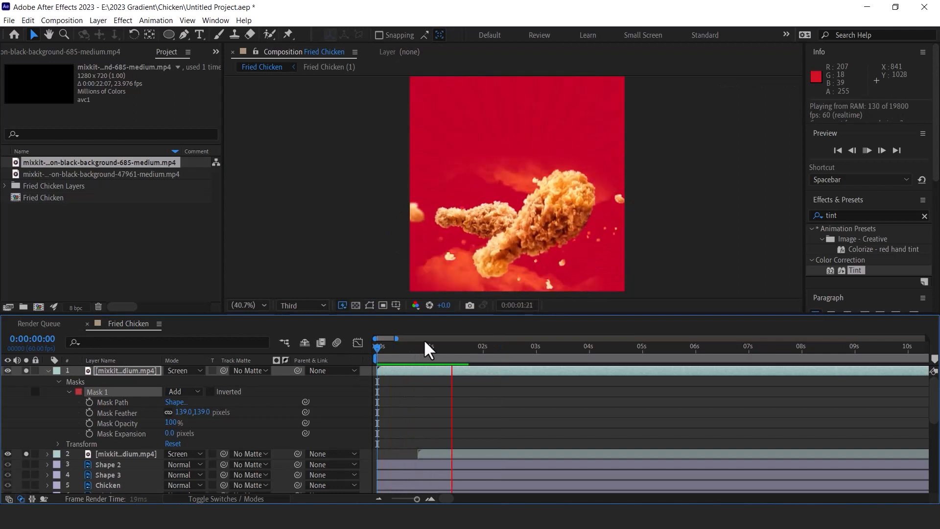
{"action": "key", "text": "space"}
{"action": "key", "text": "space"}
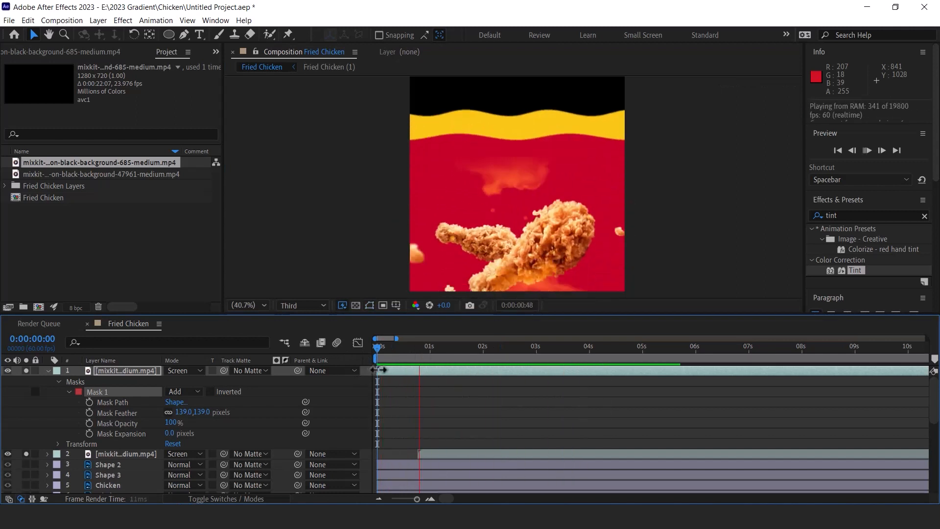
- Delay the flames layer to start at about 0.7 seconds, just before the sparkles layer, and collapse its properties
{"action": "key", "text": "space"}
{"action": "left_click_drag", "start_coordinate": [520, 348], "coordinate": [469, 351]}
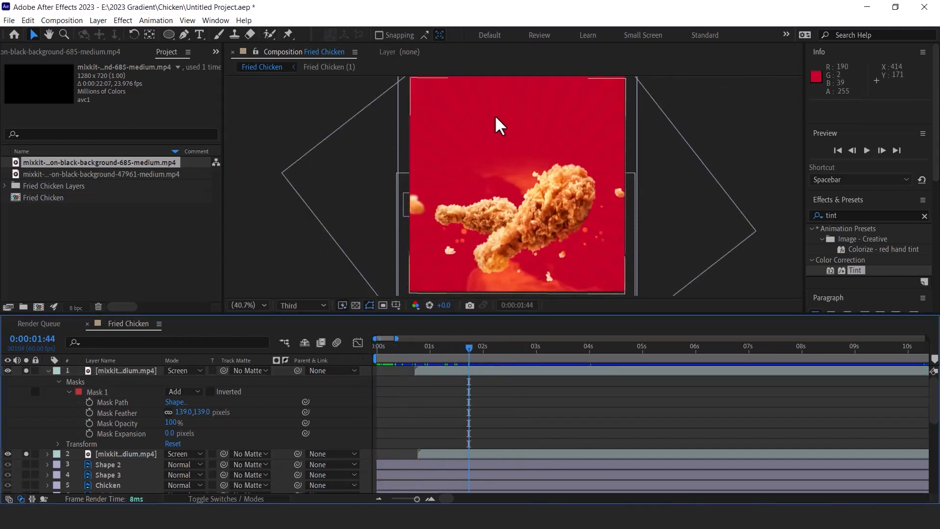
{"action": "left_click", "coordinate": [48, 372]}
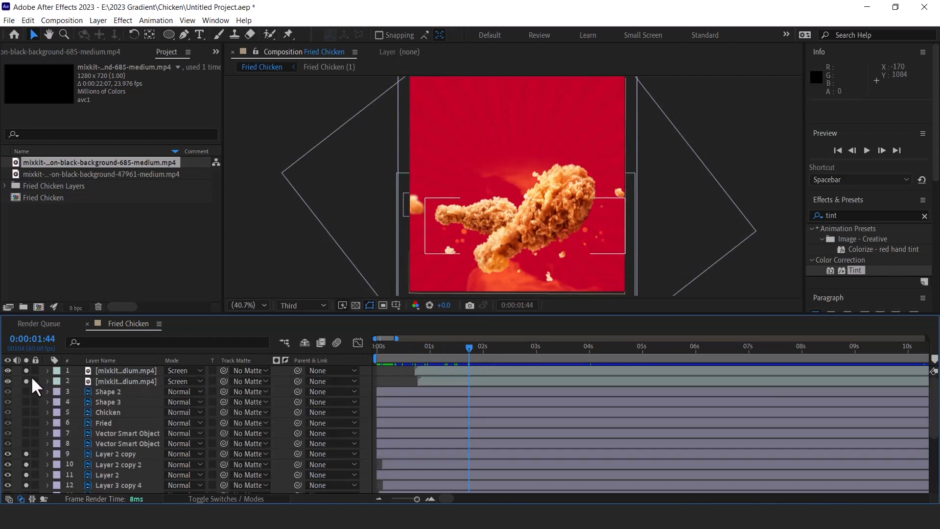
- Lock the two video layers and solo the Chicken and Fried layers so the title shows in the composition
{"action": "left_click", "coordinate": [106, 422]}
{"action": "left_click", "coordinate": [106, 412]}
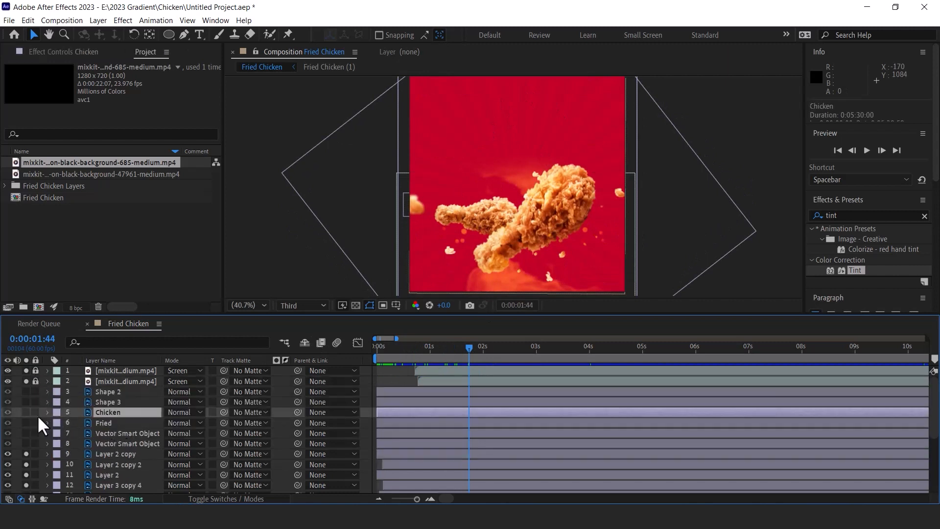
{"action": "left_click", "coordinate": [99, 422], "text": "shift"}
{"action": "left_click", "coordinate": [27, 422]}
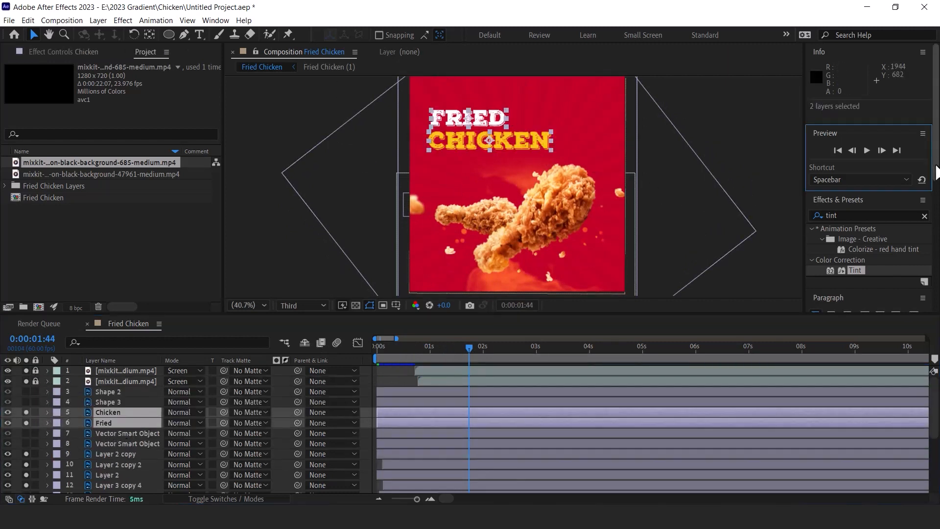
- Align the Fried and Chicken layers by their horizontal centres and move the title to the middle of the composition
{"action": "scroll", "coordinate": [935, 161], "scroll_direction": "down", "scroll_amount": 5}
{"action": "scroll", "coordinate": [937, 82], "scroll_direction": "up", "scroll_amount": 5}
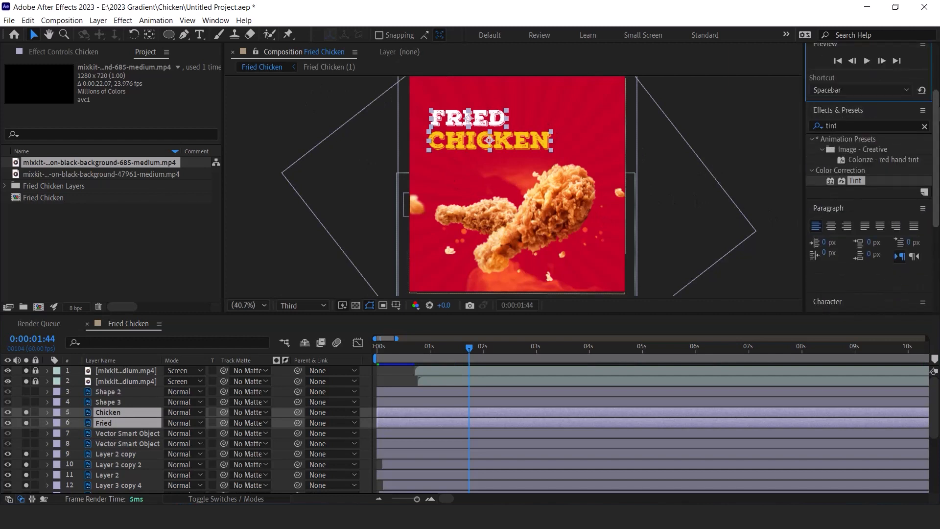
{"action": "scroll", "coordinate": [936, 82], "scroll_direction": "down", "scroll_amount": 5}
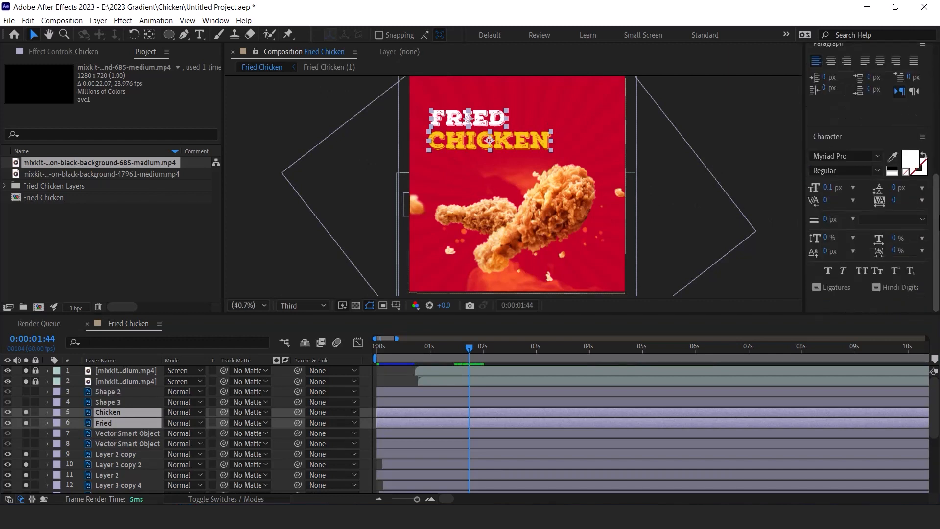
{"action": "left_click", "coordinate": [211, 20]}
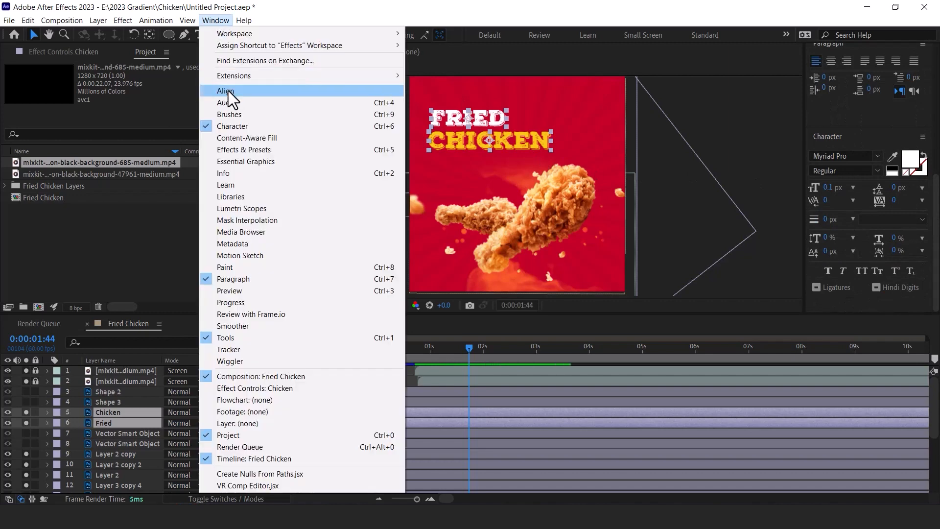
{"action": "left_click", "coordinate": [228, 91]}
{"action": "left_click", "coordinate": [839, 274]}
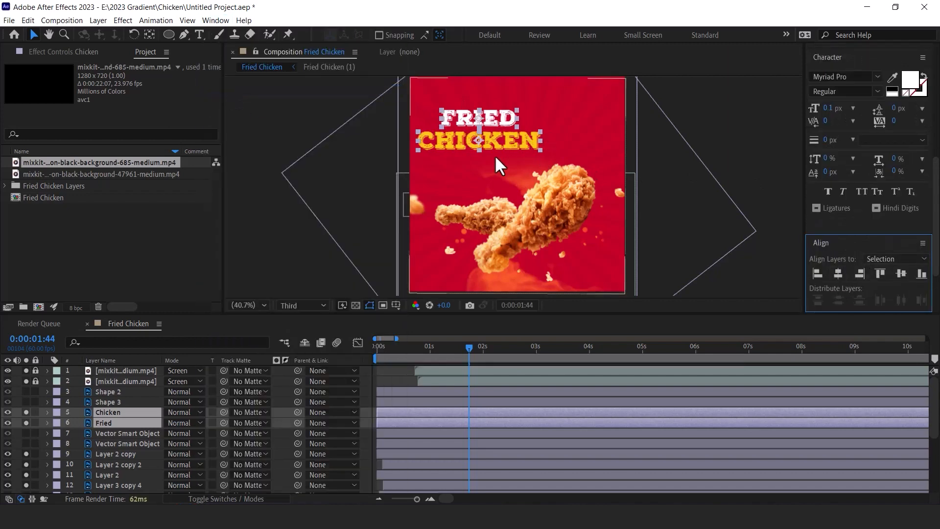
{"action": "left_click_drag", "start_coordinate": [498, 141], "coordinate": [530, 140]}
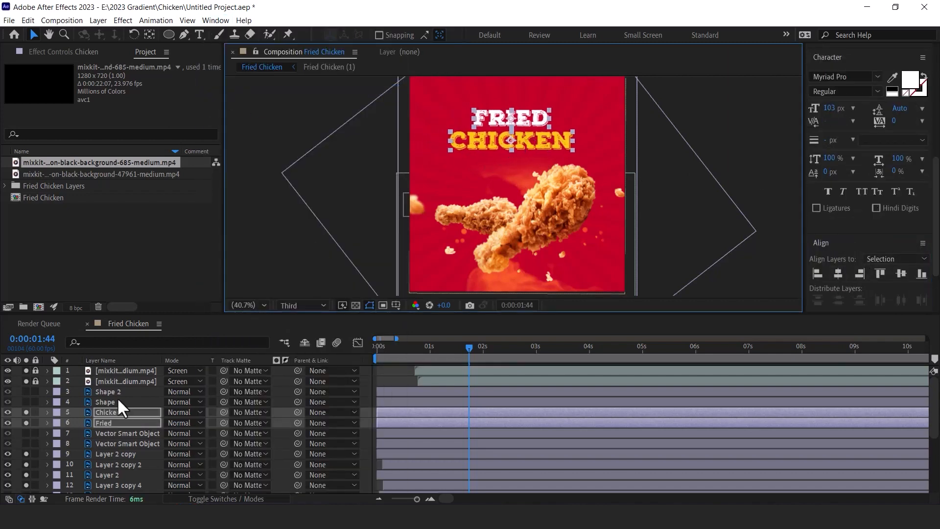
- Convert the Chicken and Fried layers to editable text
{"action": "right_click", "coordinate": [114, 411]}
{"action": "mouse_move", "coordinate": [175, 316]}
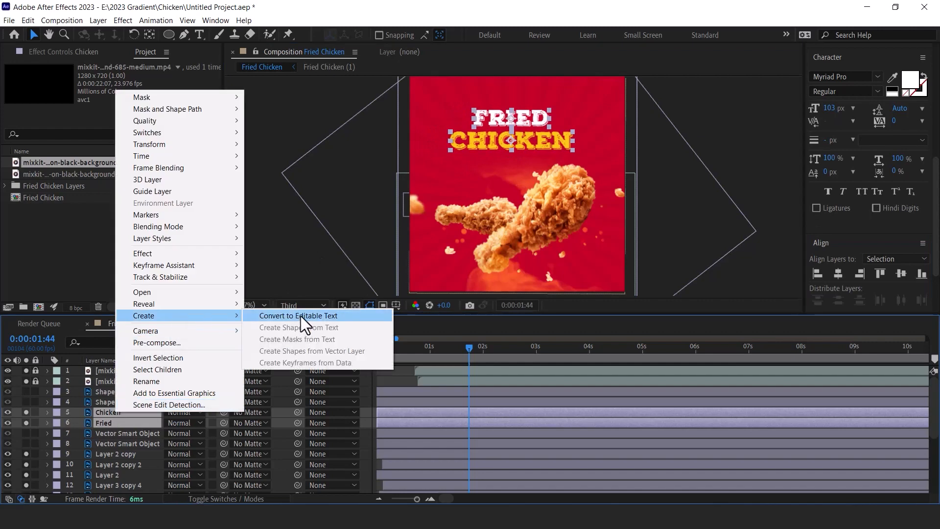
{"action": "left_click", "coordinate": [299, 315]}
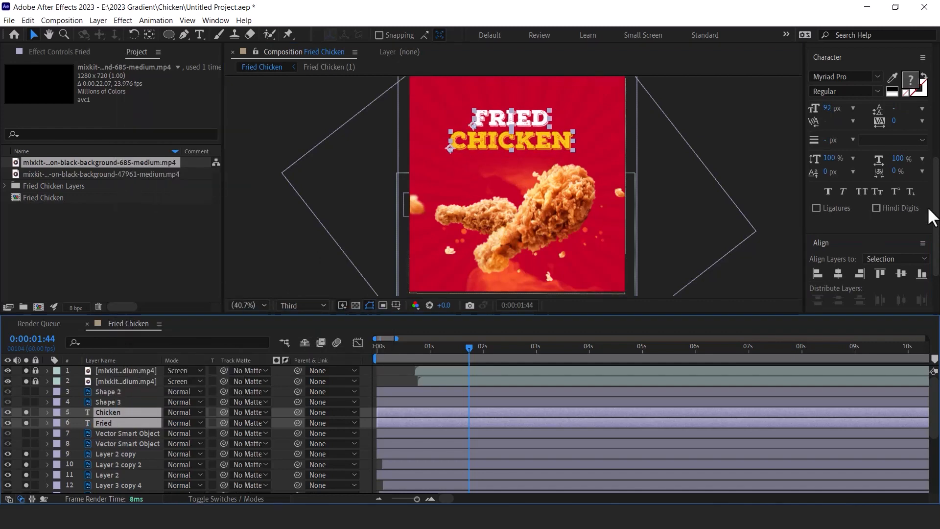
- Enlarge both title texts to 104 px and align them by their horizontal centres again
{"action": "left_click_drag", "start_coordinate": [827, 108], "coordinate": [836, 107]}
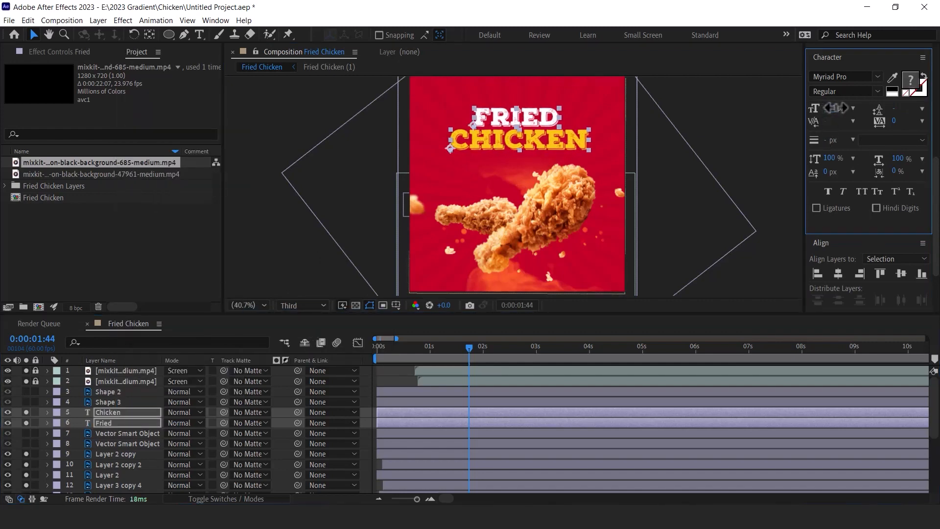
{"action": "left_click", "coordinate": [542, 140]}
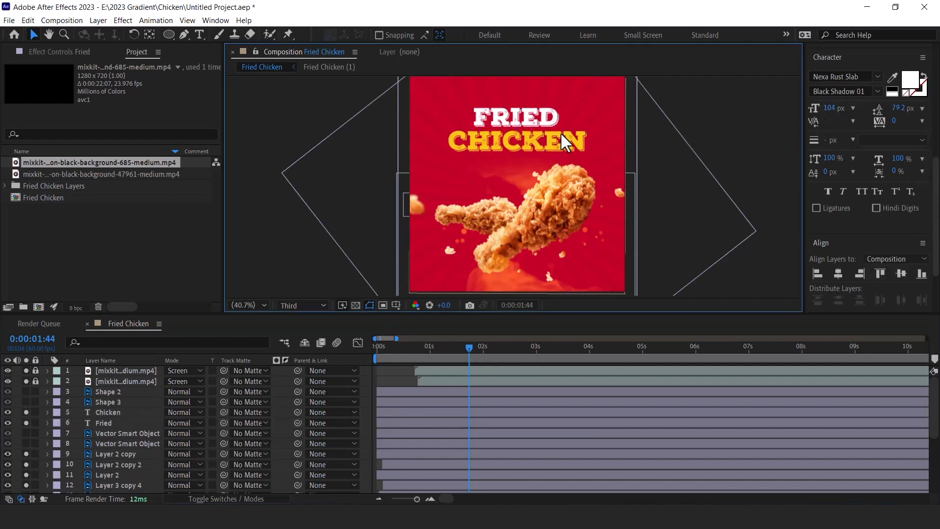
{"action": "left_click", "coordinate": [505, 114], "text": "shift"}
{"action": "left_click", "coordinate": [839, 274]}
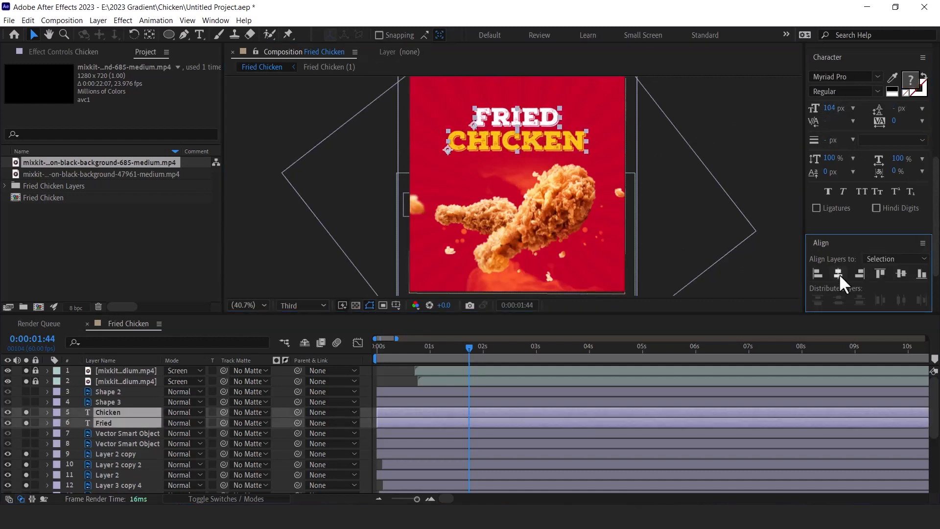
- Apply the Zoom Forward text preset to the Chicken layer at the composition start and scrub through the animation
{"action": "left_click", "coordinate": [112, 412]}
{"action": "key", "text": "Home"}
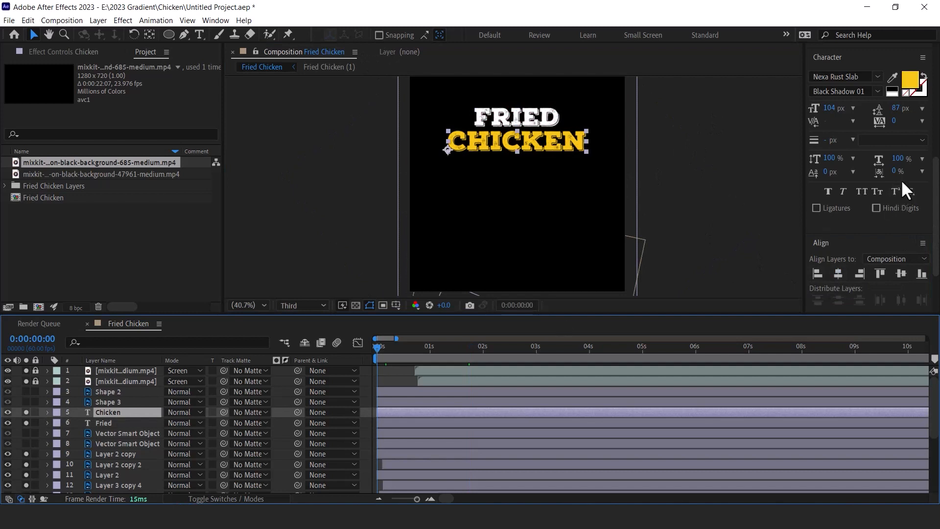
{"action": "scroll", "coordinate": [932, 189], "scroll_direction": "up", "scroll_amount": 8}
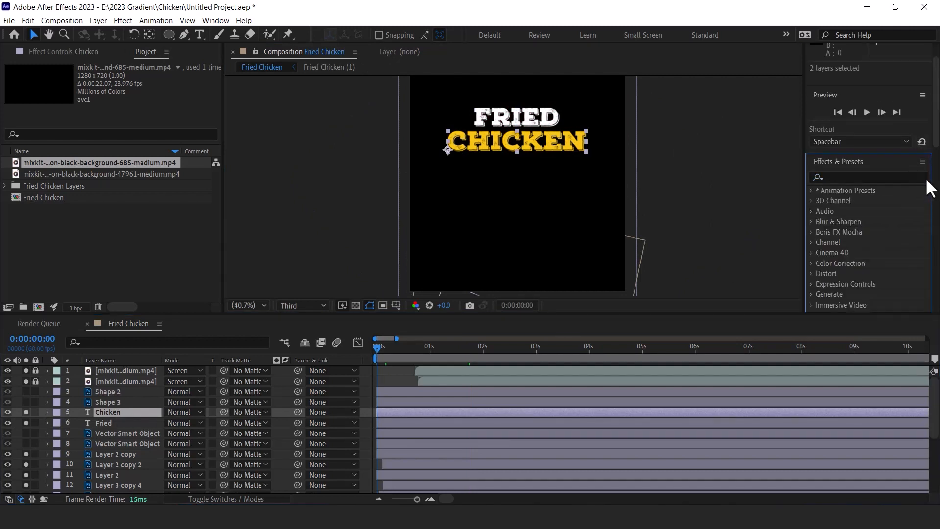
{"action": "type", "text": "zoom"}
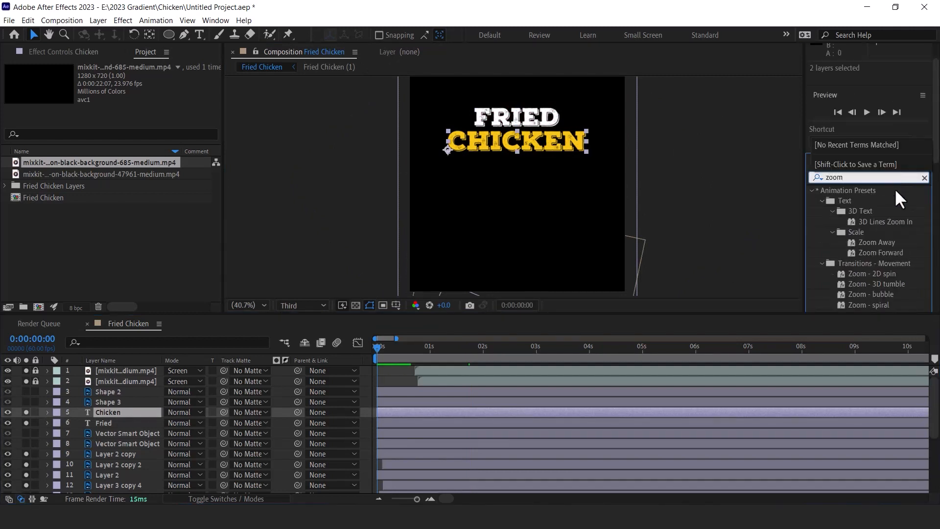
{"action": "left_click", "coordinate": [853, 252]}
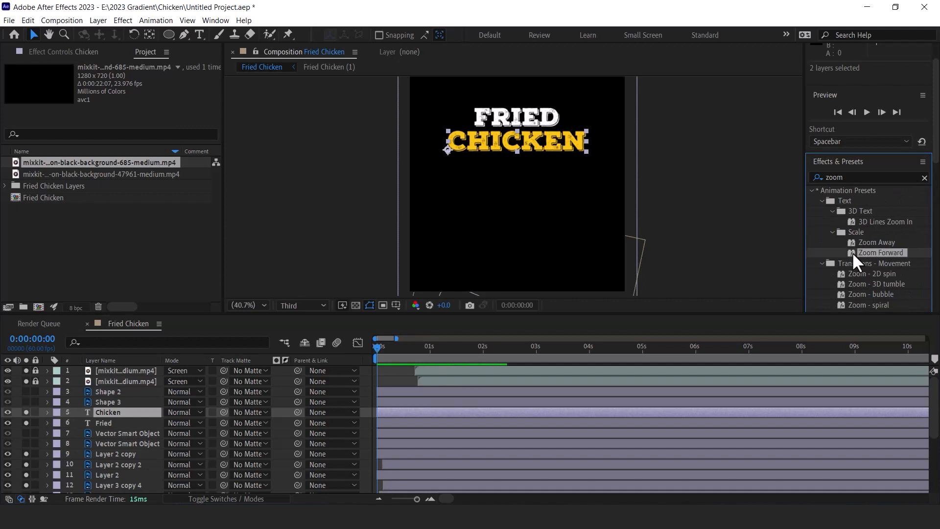
{"action": "left_click_drag", "start_coordinate": [852, 252], "coordinate": [105, 410]}
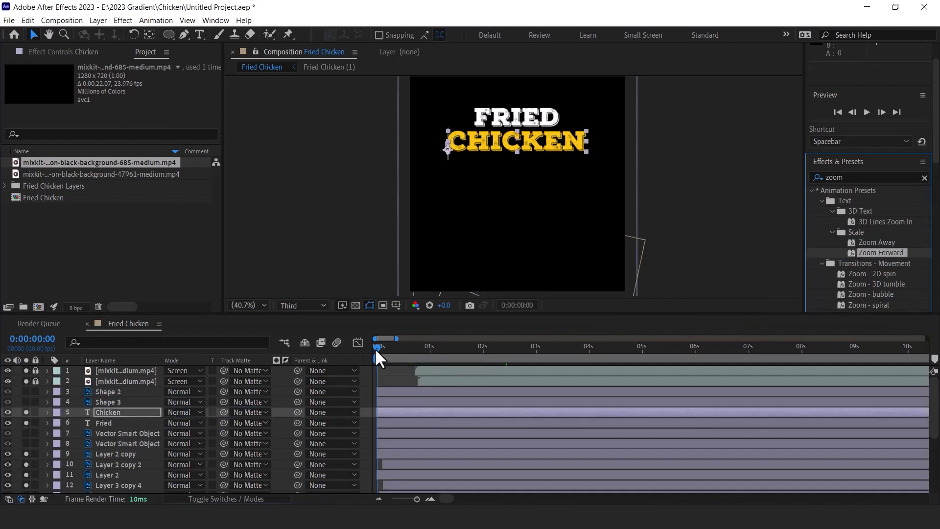
{"action": "mouse_move", "coordinate": [376, 348]}
{"action": "left_mouse_down"}
{"action": "mouse_move", "coordinate": [415, 342]}
{"action": "mouse_move", "coordinate": [368, 344]}
{"action": "mouse_move", "coordinate": [392, 345]}
{"action": "left_mouse_up"}
- Time-reverse the Chicken layer's Range Selector Offset keyframes and scrub through the result
{"action": "key", "text": "u"}
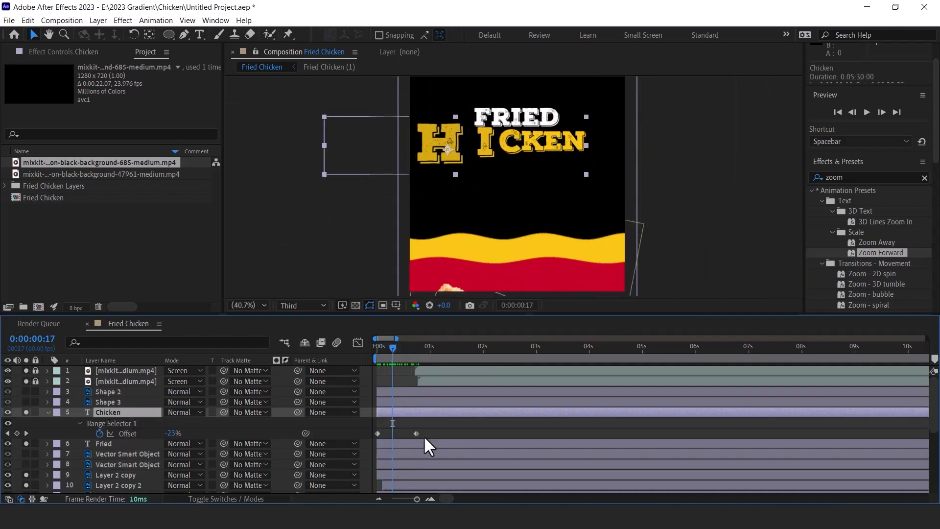
{"action": "left_click_drag", "start_coordinate": [422, 428], "coordinate": [373, 438]}
{"action": "right_click", "coordinate": [416, 433]}
{"action": "mouse_move", "coordinate": [550, 423]}
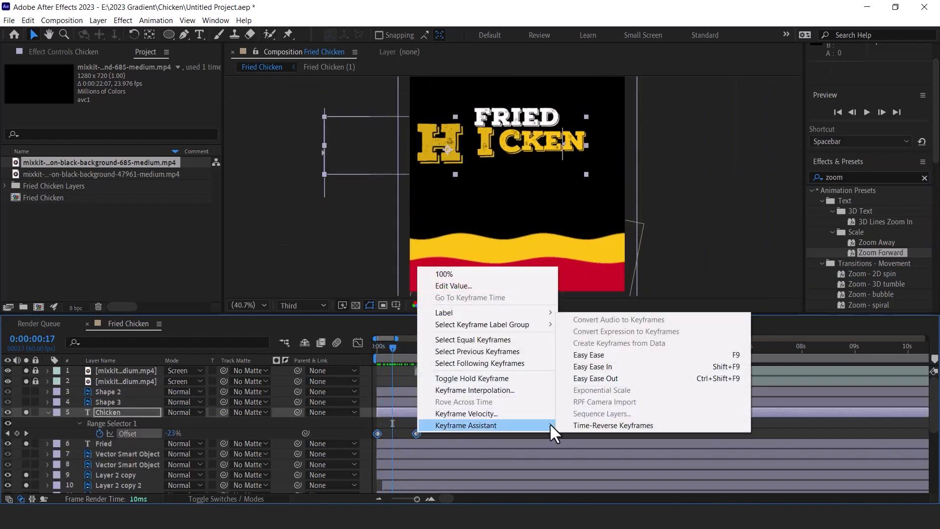
{"action": "left_click", "coordinate": [597, 426]}
{"action": "left_click_drag", "start_coordinate": [391, 342], "coordinate": [429, 353]}
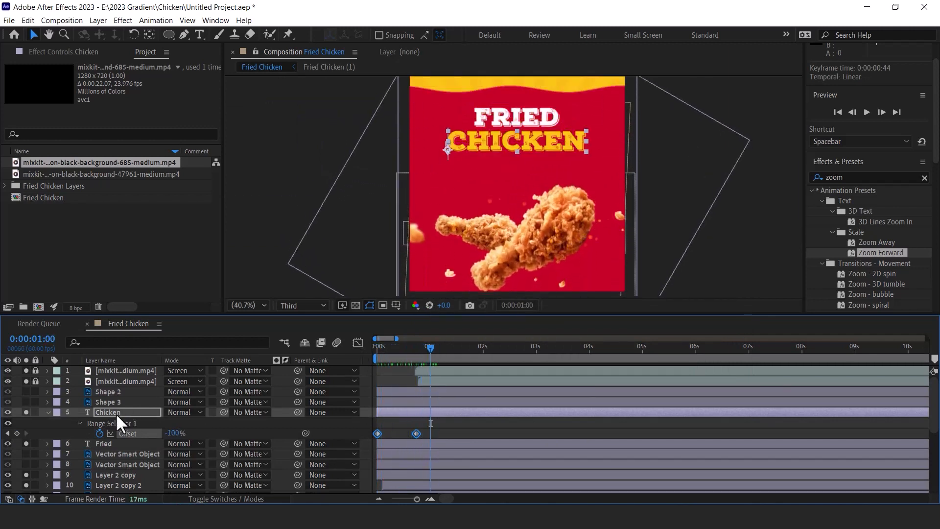
- Apply the Zoom Away text preset to the Fried layer and reveal its keyframes
{"action": "left_click", "coordinate": [111, 441]}
{"action": "left_click_drag", "start_coordinate": [861, 243], "coordinate": [107, 446]}
{"action": "mouse_move", "coordinate": [397, 347]}
{"action": "left_mouse_down"}
{"action": "mouse_move", "coordinate": [362, 348]}
{"action": "mouse_move", "coordinate": [394, 345]}
{"action": "left_mouse_up"}
{"action": "key", "text": "u"}
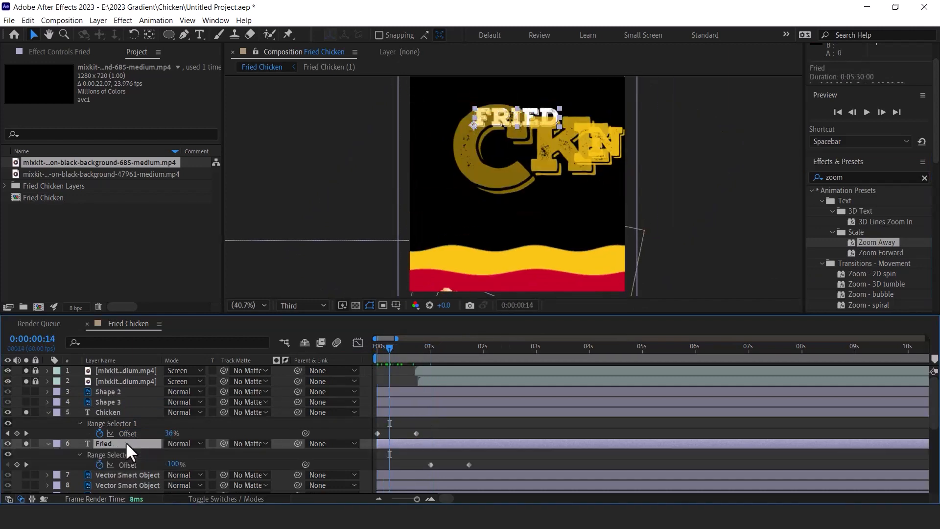
- Move the Fried layer's Offset keyframes to the composition start and time-reverse them
{"action": "left_click_drag", "start_coordinate": [472, 460], "coordinate": [379, 463]}
{"action": "left_click_drag", "start_coordinate": [379, 347], "coordinate": [441, 351]}
{"action": "right_click", "coordinate": [377, 465]}
{"action": "mouse_move", "coordinate": [422, 457]}
{"action": "left_click", "coordinate": [554, 457]}
- Delay the Chicken and Fried layers together to start at 0:00:01:14 and preview the title animation from the start
{"action": "left_click", "coordinate": [114, 413]}
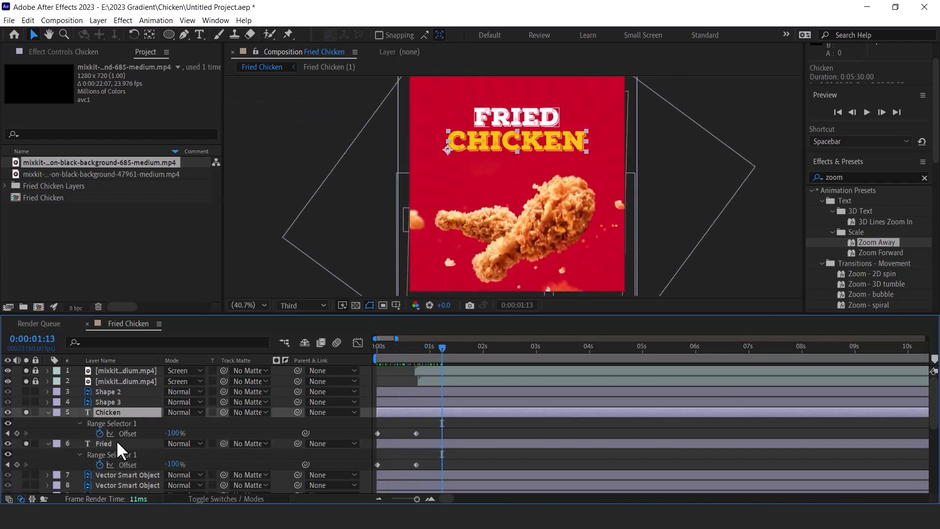
{"action": "left_click", "coordinate": [116, 442], "text": "ctrl"}
{"action": "left_click_drag", "start_coordinate": [427, 412], "coordinate": [502, 411]}
{"action": "left_click_drag", "start_coordinate": [391, 352], "coordinate": [460, 356]}
{"action": "left_click_drag", "start_coordinate": [466, 411], "coordinate": [458, 411]}
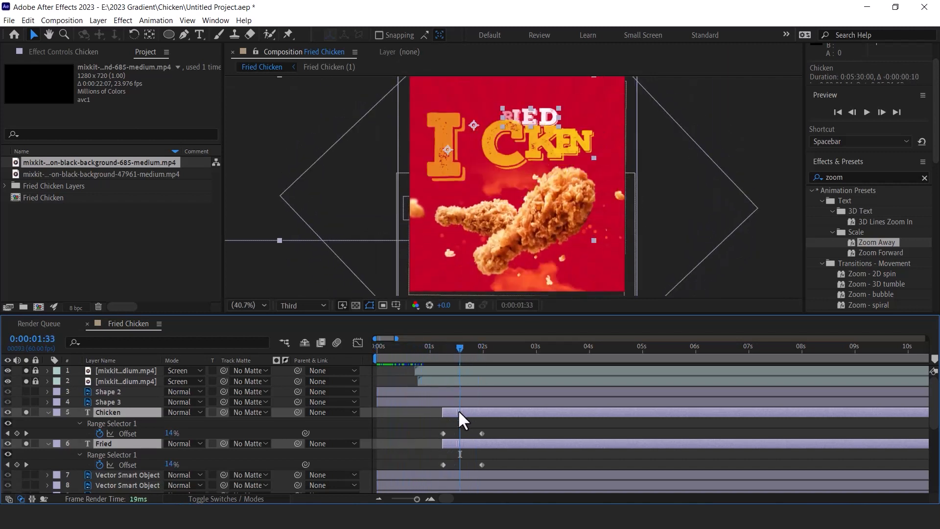
{"action": "left_click", "coordinate": [372, 348]}
{"action": "key", "text": "space"}
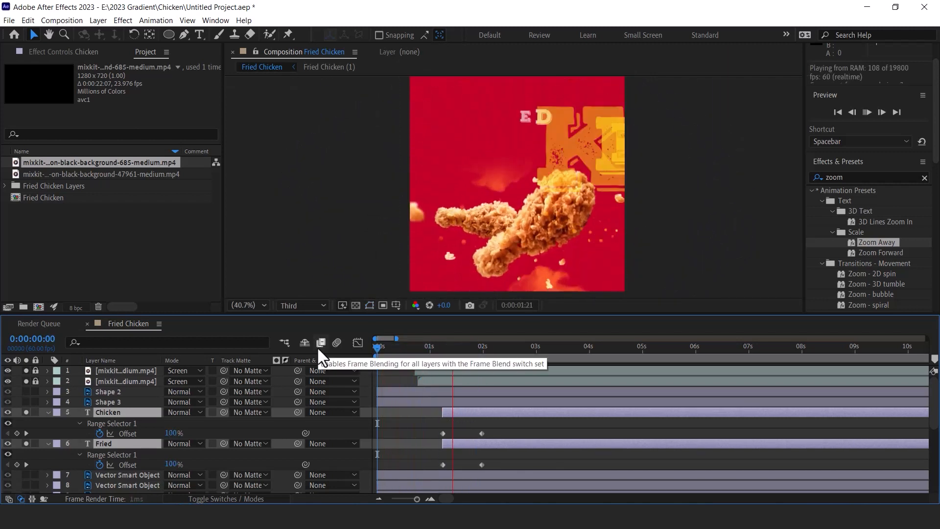
{"action": "key", "text": "space"}
- Add the expression wiggle(2,3) to the Chicken layer's Rotation and scrub through the movement
{"action": "key", "text": "i"}
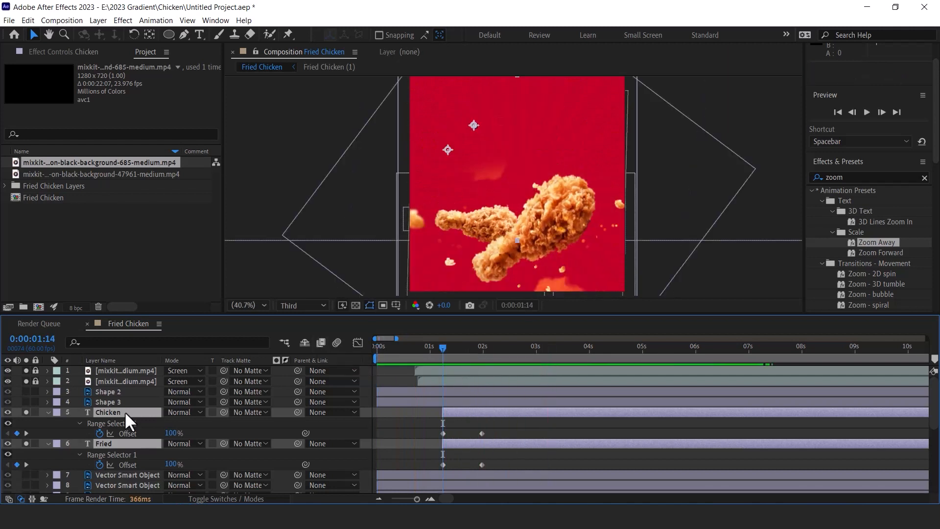
{"action": "key", "text": "r"}
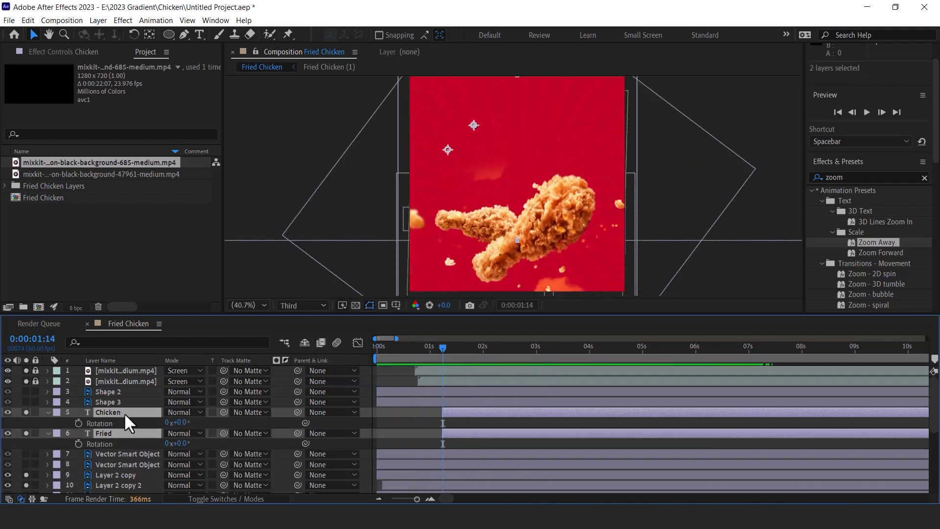
{"action": "left_click", "coordinate": [79, 422]}
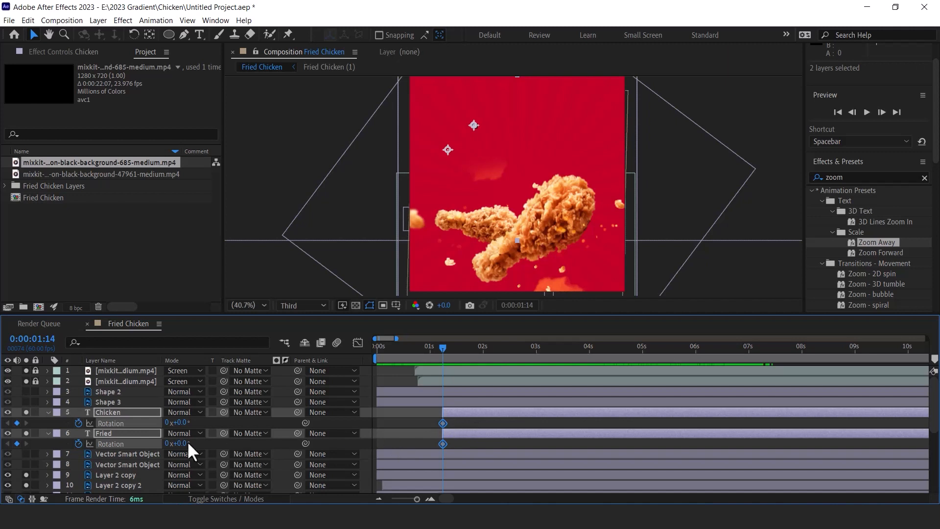
{"action": "left_click", "coordinate": [79, 423], "text": "alt"}
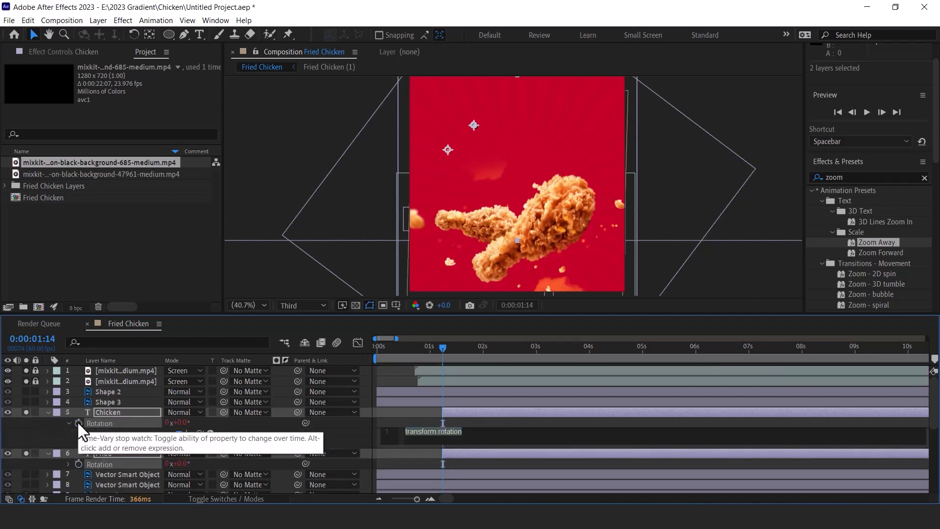
{"action": "type", "text": "wig"}
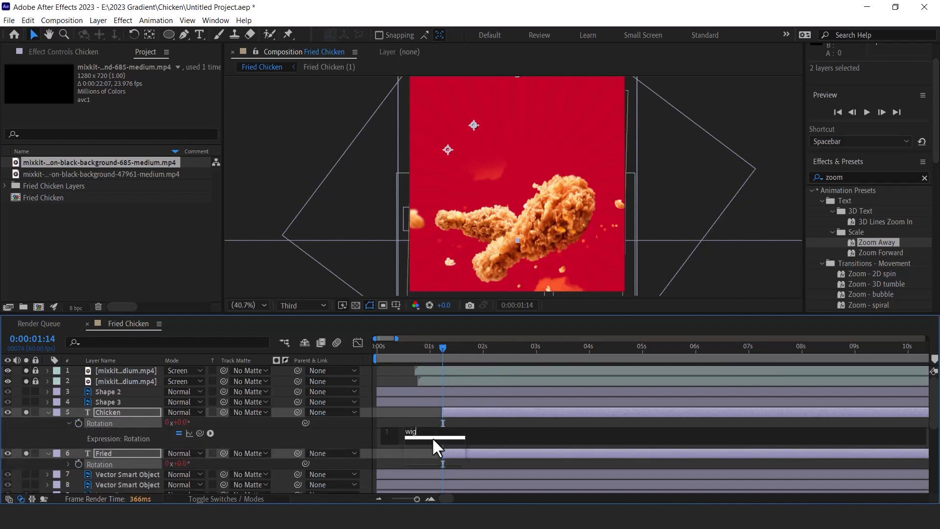
{"action": "type", "text": "gle(2,3"}
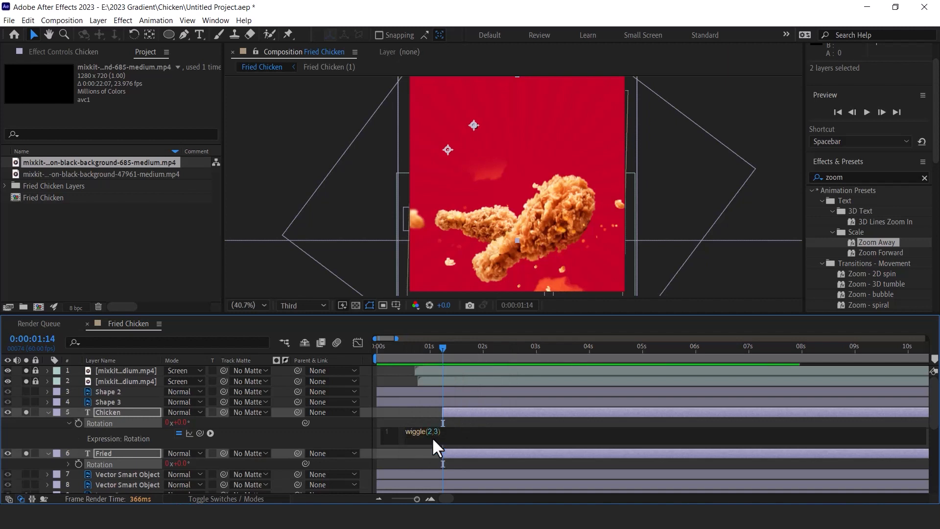
{"action": "left_click_drag", "start_coordinate": [433, 345], "coordinate": [498, 376]}
- Copy the wiggle(2,3) expression from the Chicken layer to the Fried layer's Rotation and preview the animation from the start
{"action": "left_click", "coordinate": [407, 434]}
{"action": "key", "text": "ctrl+c"}
{"action": "left_click", "coordinate": [115, 452]}
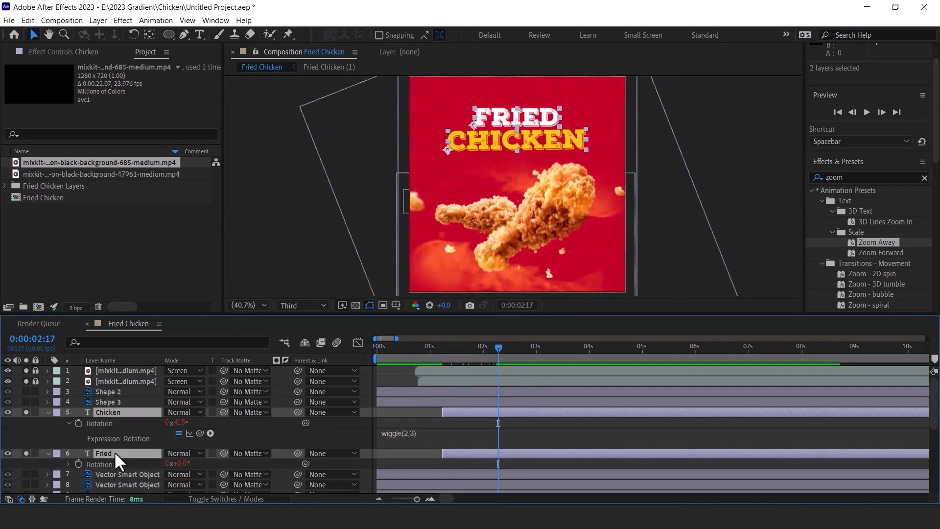
{"action": "left_click", "coordinate": [114, 451]}
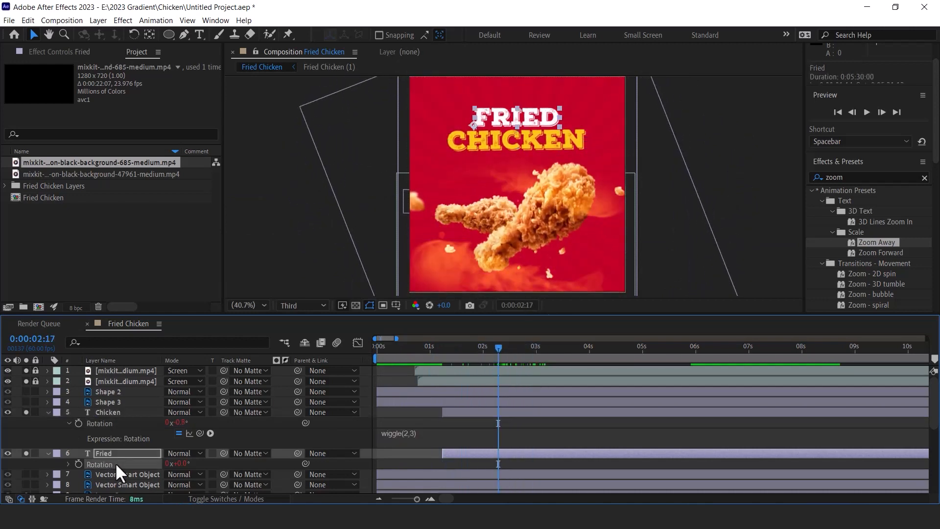
{"action": "left_click", "coordinate": [68, 463]}
{"action": "left_click", "coordinate": [409, 475]}
{"action": "key", "text": "ctrl+v"}
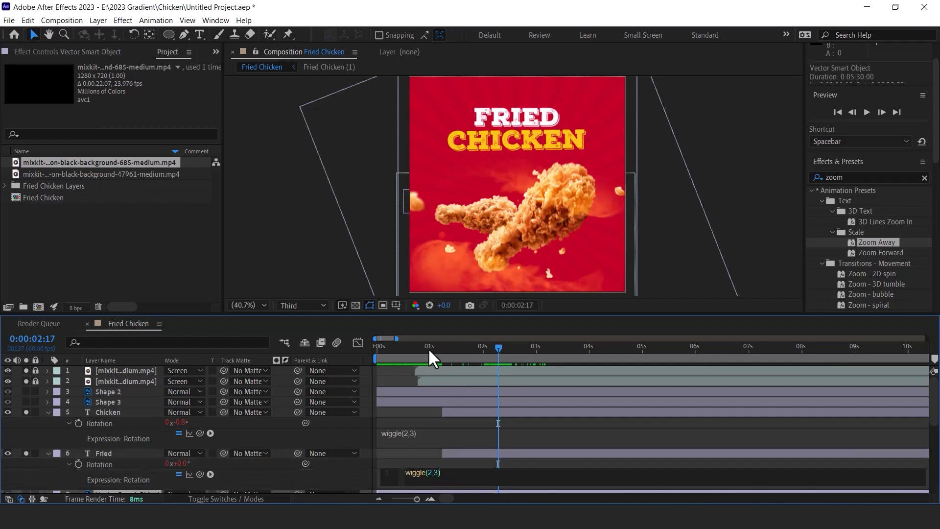
{"action": "left_click_drag", "start_coordinate": [428, 348], "coordinate": [339, 351]}
{"action": "key", "text": "space"}
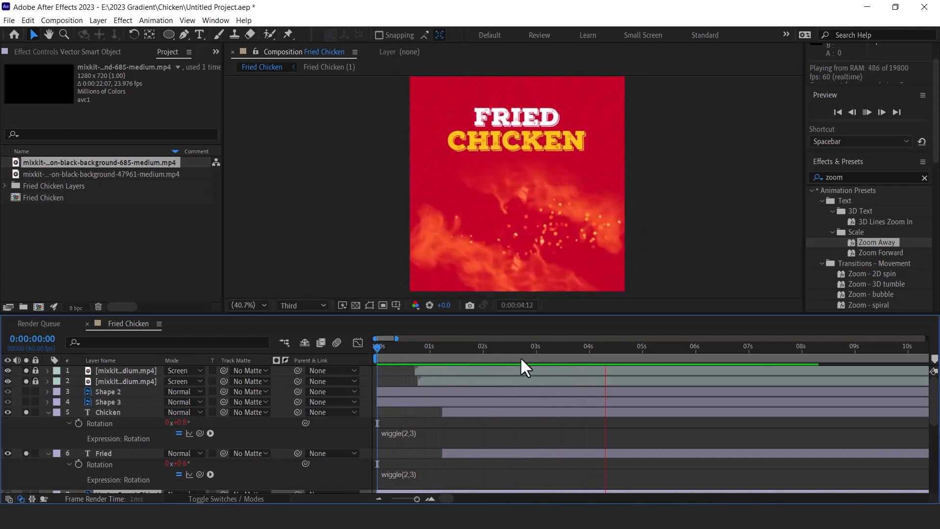
{"action": "key", "text": "space"}
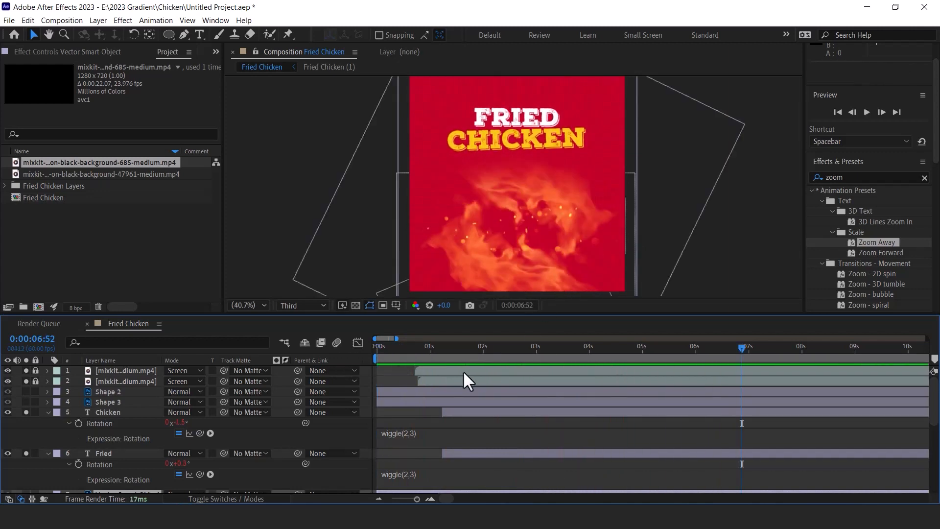
- Duplicate the Rectangle 1 layer and place the copy directly above the Shape 2 layer, below the two overlay videos
{"action": "scroll", "coordinate": [125, 404], "scroll_direction": "down", "scroll_amount": 2}
{"action": "left_click", "coordinate": [107, 431]}
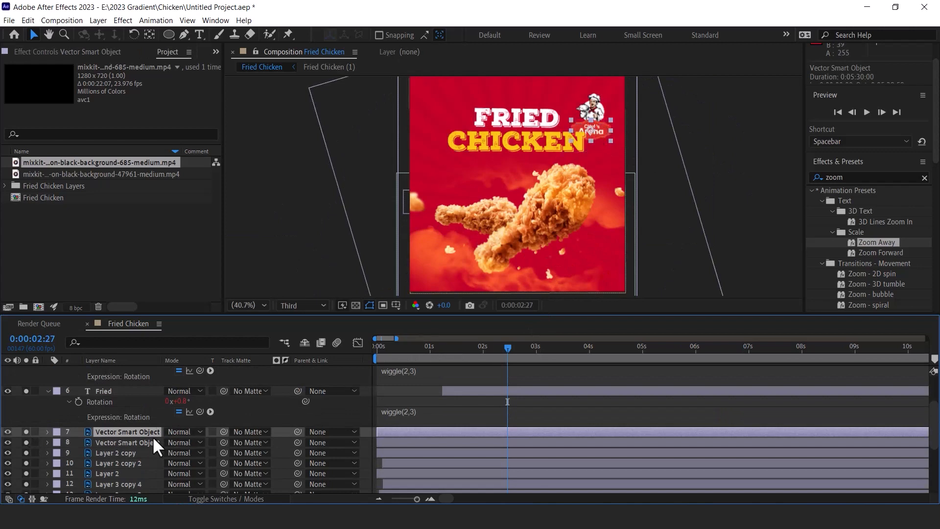
{"action": "left_click", "coordinate": [126, 440]}
{"action": "left_click", "coordinate": [125, 434], "text": "shift"}
{"action": "left_click_drag", "start_coordinate": [465, 353], "coordinate": [535, 364]}
{"action": "scroll", "coordinate": [134, 460], "scroll_direction": "down", "scroll_amount": 5}
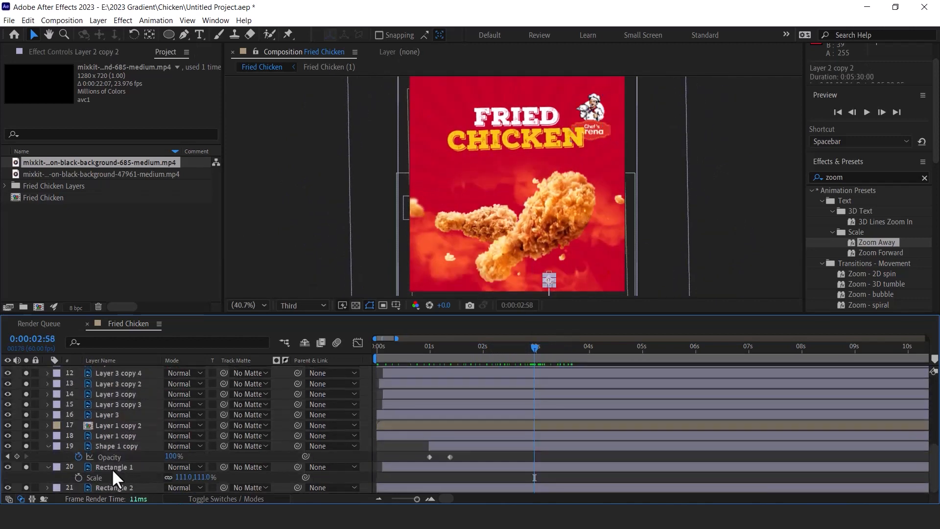
{"action": "left_click", "coordinate": [97, 466]}
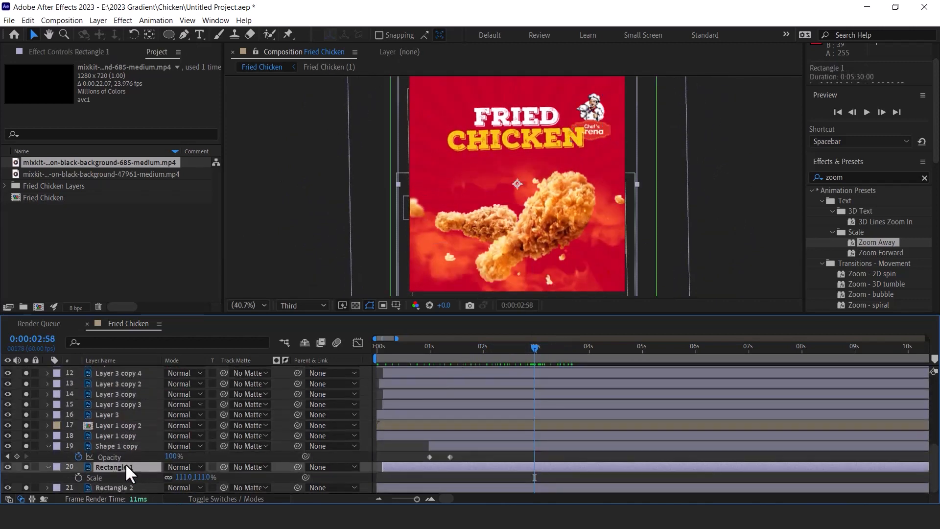
{"action": "key", "text": "ctrl+d"}
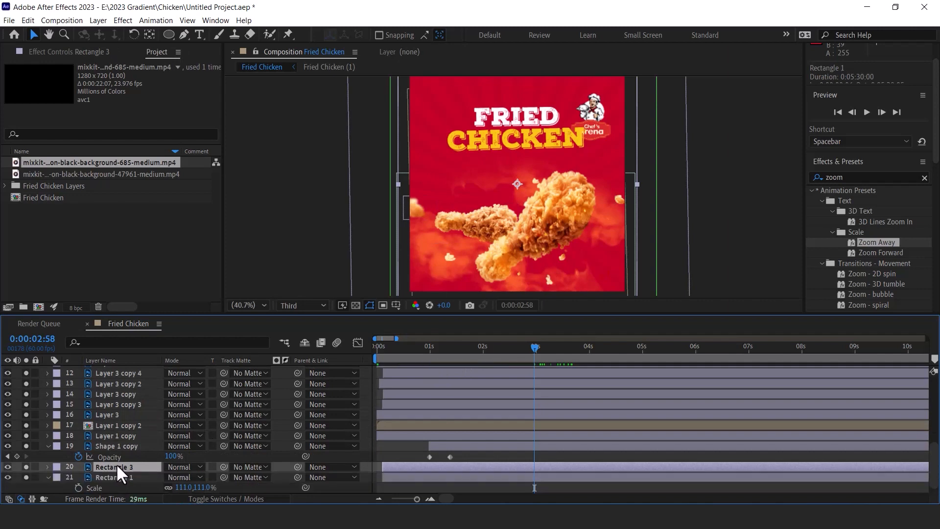
{"action": "left_click_drag", "start_coordinate": [116, 463], "coordinate": [114, 391]}
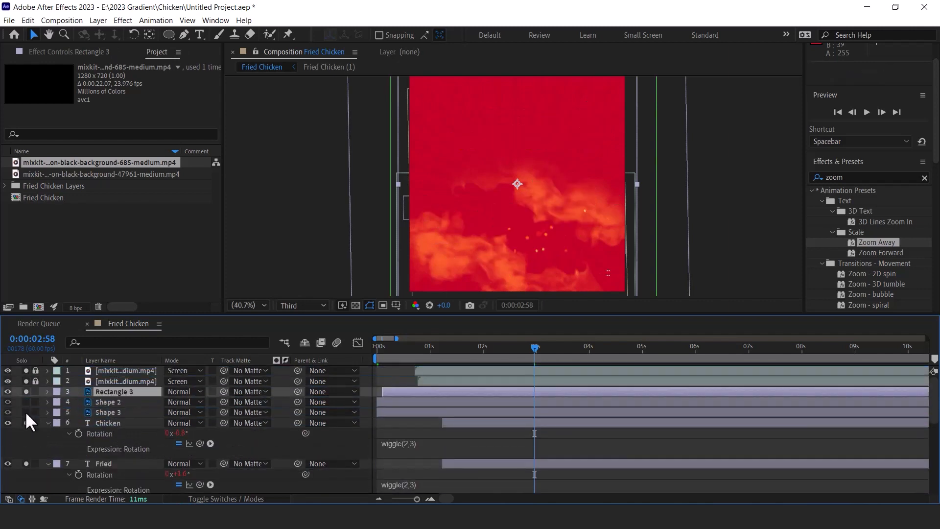
- Delay the duplicated rectangle layer to start at about 0:00:01:53 and scrub through the wipe's timing
{"action": "left_click_drag", "start_coordinate": [389, 347], "coordinate": [412, 355]}
{"action": "left_click_drag", "start_coordinate": [401, 392], "coordinate": [494, 393]}
{"action": "left_click_drag", "start_coordinate": [416, 345], "coordinate": [490, 357]}
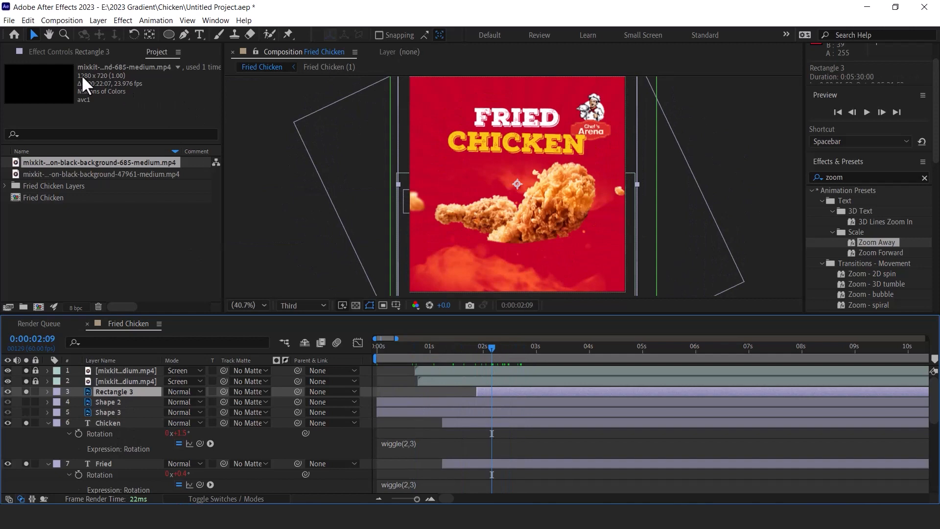
- Apply a Tint effect to the Rectangle 3 layer, mapping both black and white to white
{"action": "left_click", "coordinate": [23, 51]}
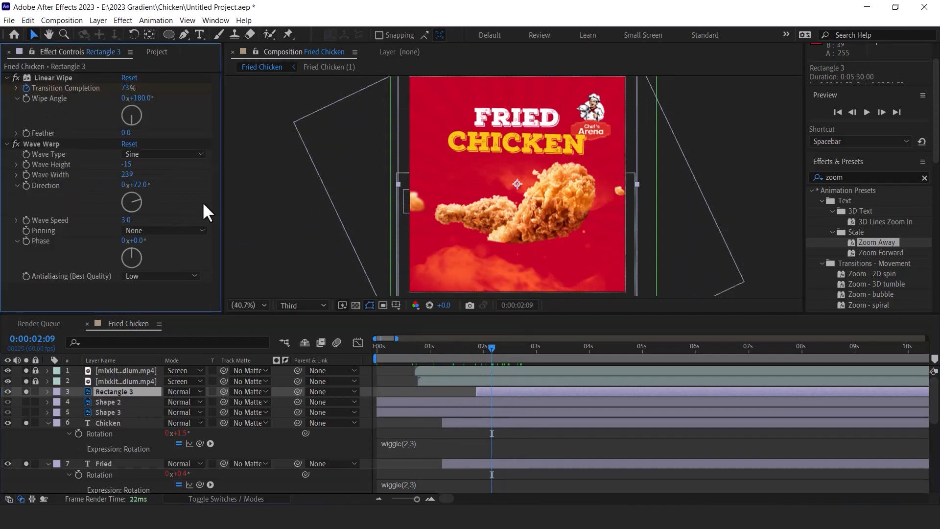
{"action": "left_click", "coordinate": [924, 177]}
{"action": "left_click", "coordinate": [864, 177]}
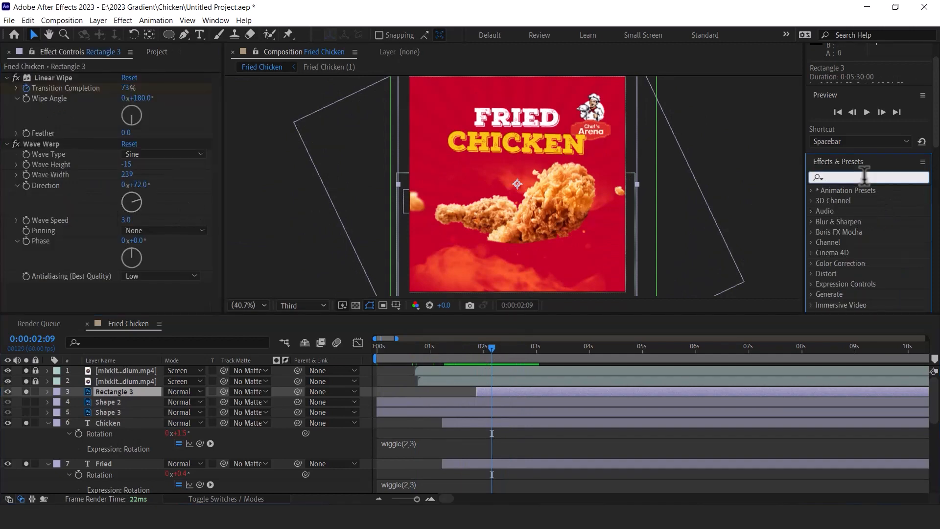
{"action": "type", "text": "tint"}
{"action": "left_click_drag", "start_coordinate": [836, 230], "coordinate": [115, 387]}
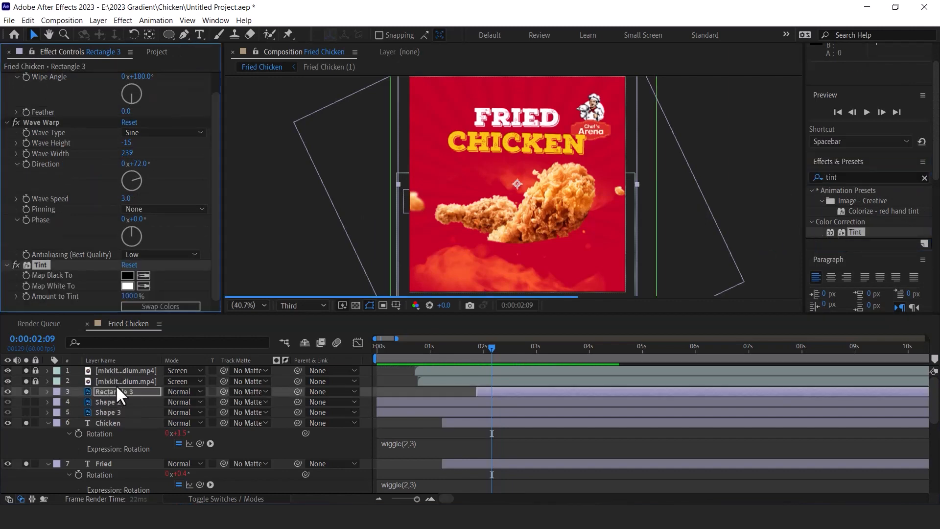
{"action": "left_click", "coordinate": [129, 286]}
{"action": "left_click_drag", "start_coordinate": [438, 351], "coordinate": [477, 366]}
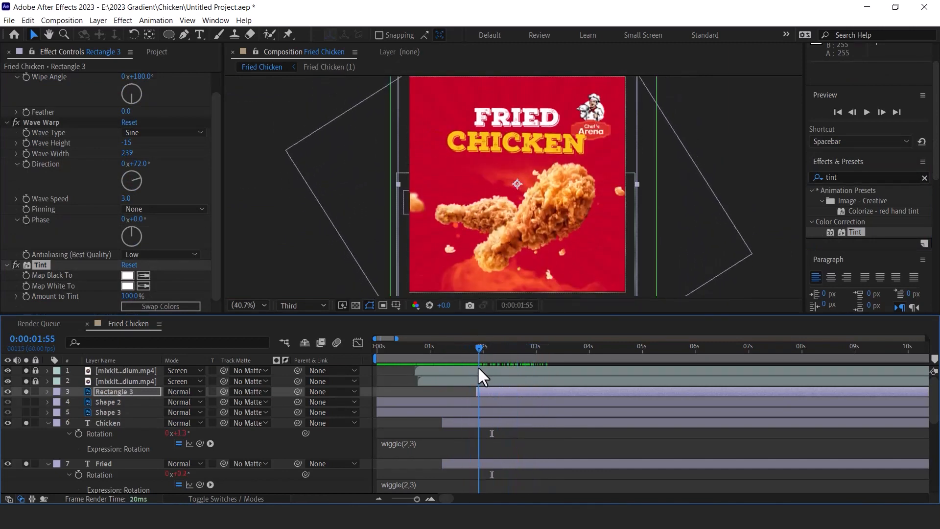
- Duplicate the Shape 1 copy sunburst layer, place the copy above Rectangle 3, and start it at about 0:00:01:53
{"action": "scroll", "coordinate": [135, 413], "scroll_direction": "down", "scroll_amount": 6}
{"action": "scroll", "coordinate": [124, 454], "scroll_direction": "down", "scroll_amount": 3}
{"action": "left_click", "coordinate": [115, 448]}
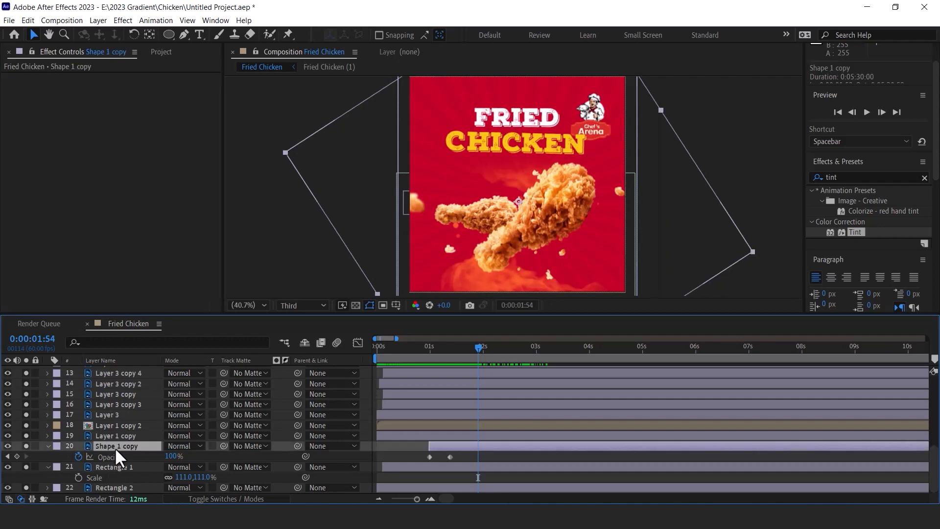
{"action": "key", "text": "ctrl+d"}
{"action": "left_click_drag", "start_coordinate": [119, 445], "coordinate": [124, 391]}
{"action": "left_click", "coordinate": [459, 348]}
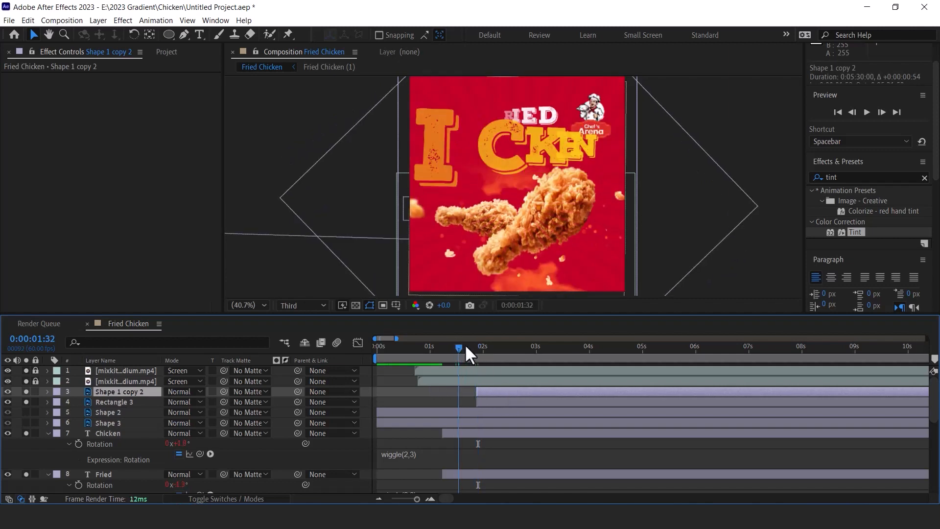
{"action": "left_click_drag", "start_coordinate": [465, 343], "coordinate": [602, 350]}
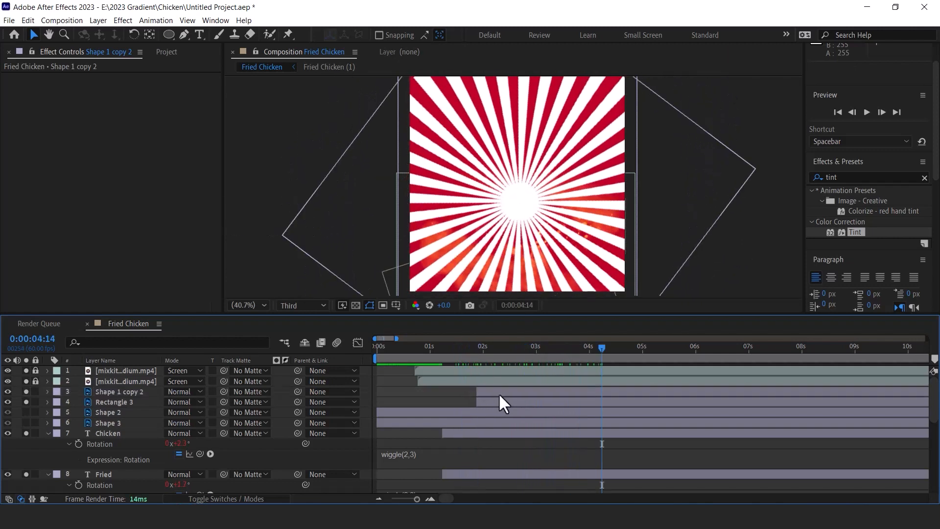
- Remove the Opacity keyframes from the duplicated sunburst layer and set its opacity to 5%
{"action": "left_click", "coordinate": [499, 393]}
{"action": "key", "text": "t"}
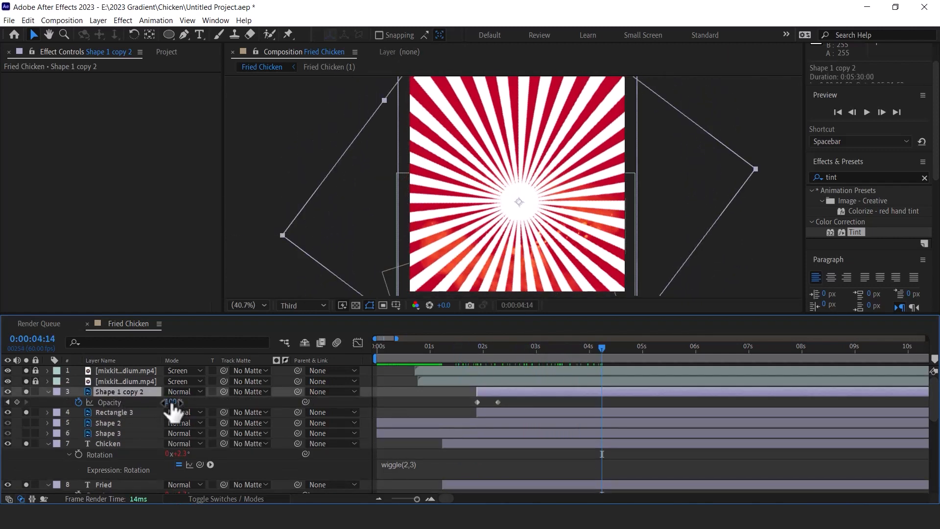
{"action": "left_click", "coordinate": [79, 402]}
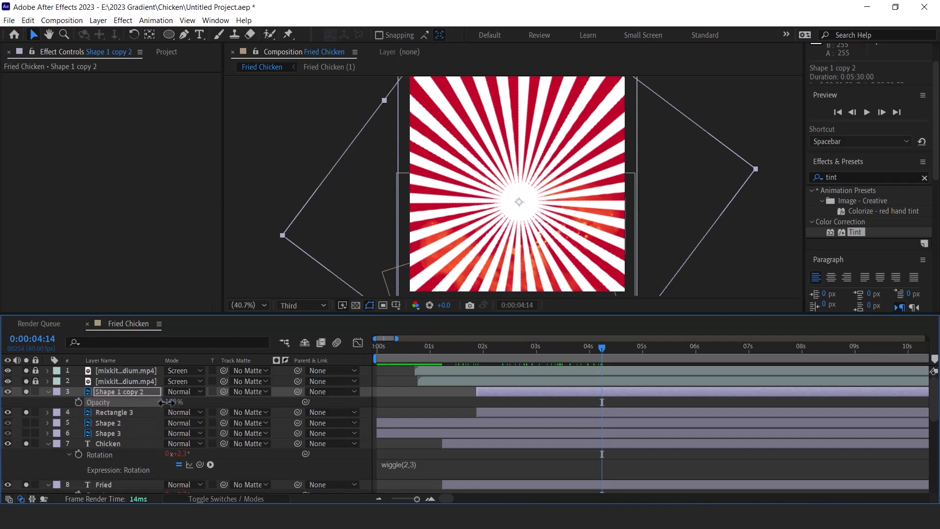
{"action": "left_click_drag", "start_coordinate": [169, 401], "coordinate": [122, 402]}
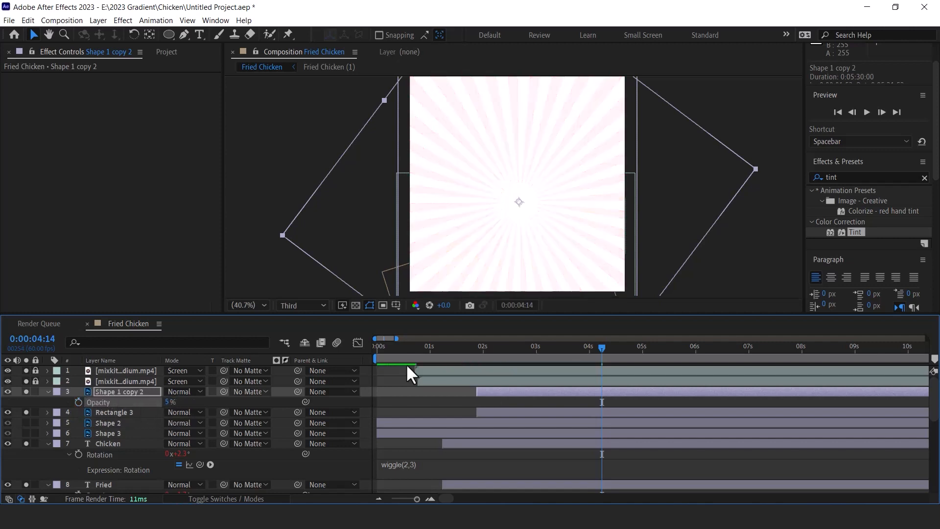
{"action": "left_click_drag", "start_coordinate": [482, 344], "coordinate": [536, 349]}
- Move the two Vector Smart Object logo layers up the stack, between Shape 1 copy 2 and Rectangle 3
{"action": "scroll", "coordinate": [118, 422], "scroll_direction": "down", "scroll_amount": 5}
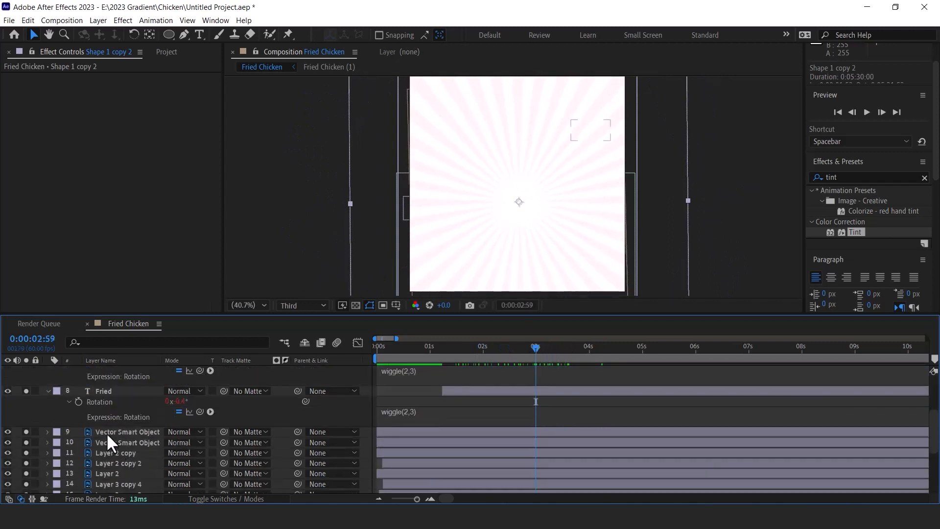
{"action": "left_click", "coordinate": [107, 432]}
{"action": "left_click", "coordinate": [104, 442], "text": "shift"}
{"action": "left_click_drag", "start_coordinate": [104, 443], "coordinate": [116, 404]}
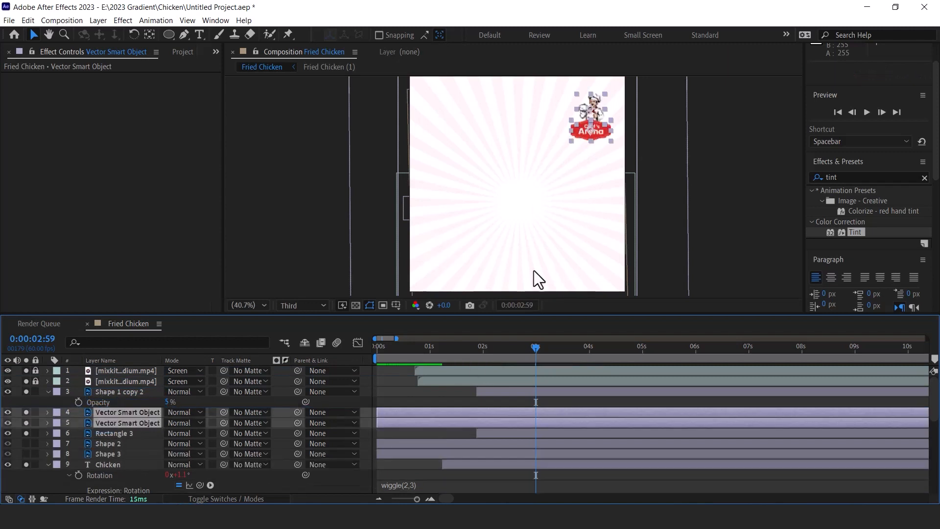
- Centre the Chef's Arena logo in the composition, scale both logo layers to 158%, and realign the chef above the badge
{"action": "left_click_drag", "start_coordinate": [592, 132], "coordinate": [534, 212]}
{"action": "key", "text": "s"}
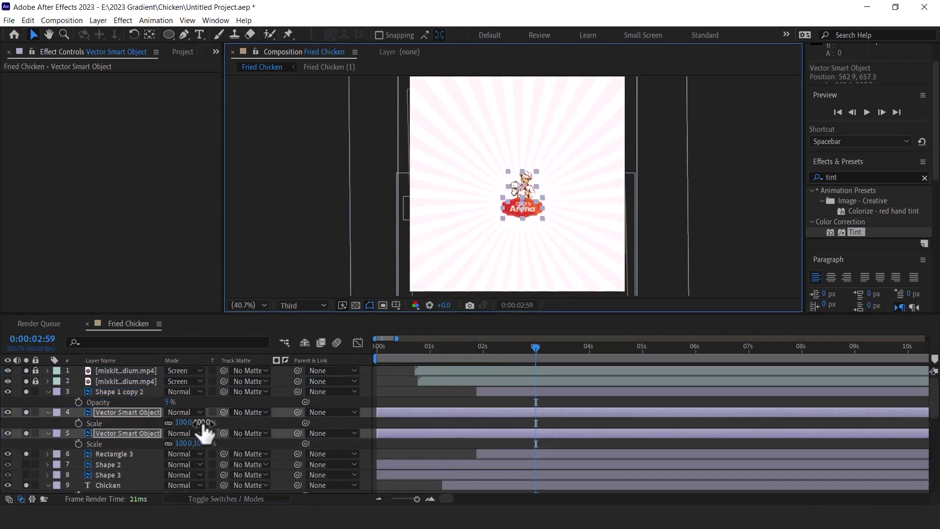
{"action": "left_click_drag", "start_coordinate": [202, 422], "coordinate": [237, 428]}
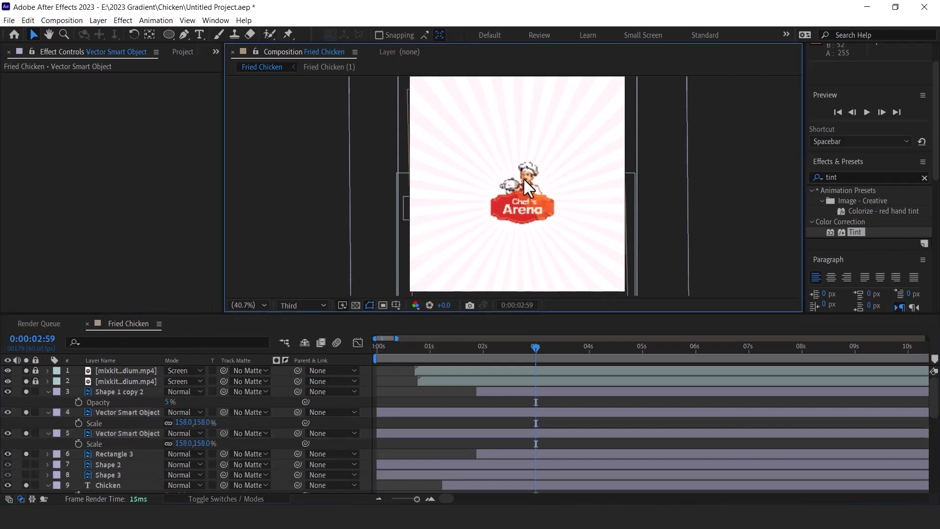
{"action": "left_click", "coordinate": [111, 413]}
{"action": "left_click", "coordinate": [107, 430], "text": "shift"}
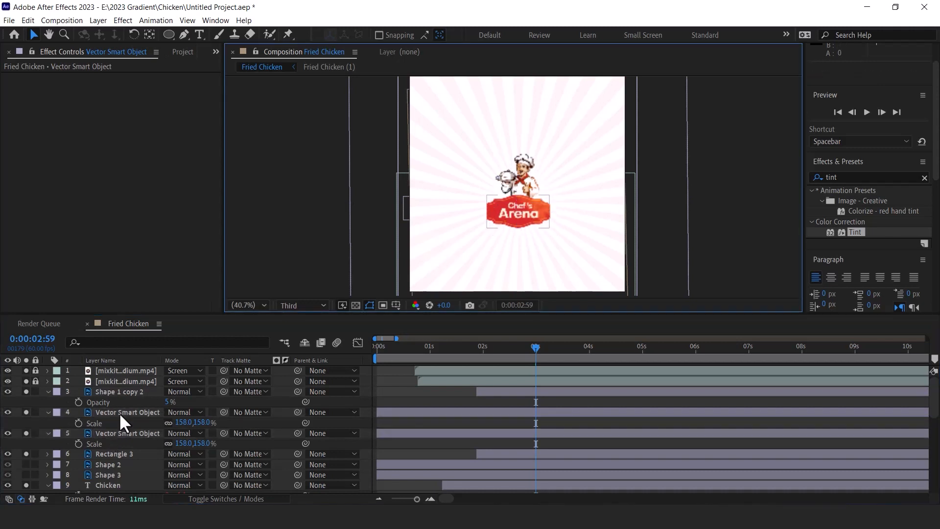
- Delay both logo layers together to start at 0:00:01:53, in line with the Rectangle 3 layer
{"action": "left_click", "coordinate": [119, 413]}
{"action": "left_click", "coordinate": [116, 431], "text": "shift"}
{"action": "left_click", "coordinate": [385, 346]}
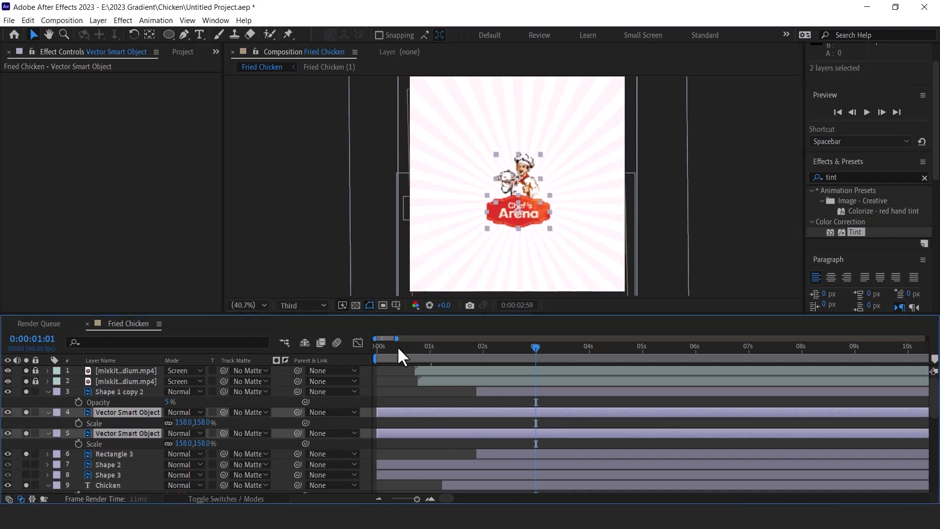
{"action": "left_click_drag", "start_coordinate": [416, 403], "coordinate": [525, 432]}
{"action": "left_click_drag", "start_coordinate": [467, 347], "coordinate": [492, 351]}
{"action": "left_click_drag", "start_coordinate": [503, 411], "coordinate": [495, 420]}
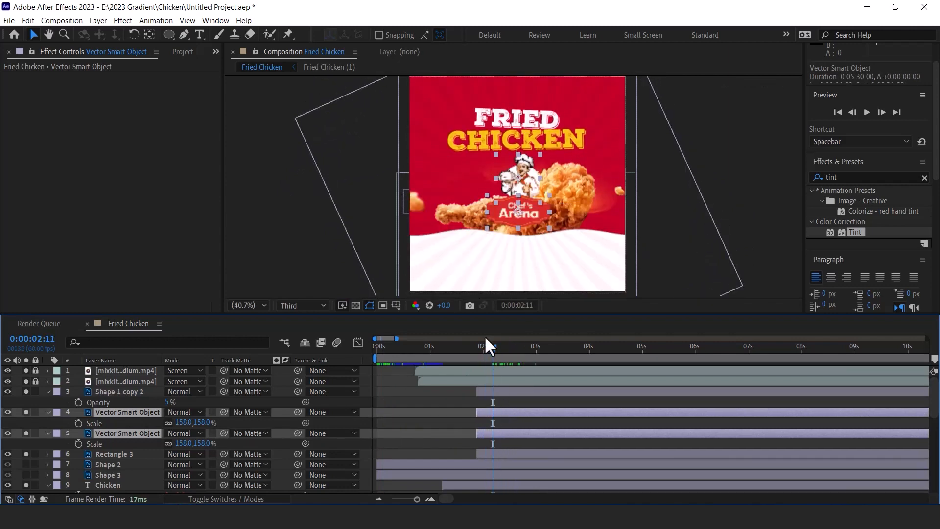
{"action": "left_click_drag", "start_coordinate": [492, 350], "coordinate": [476, 352]}
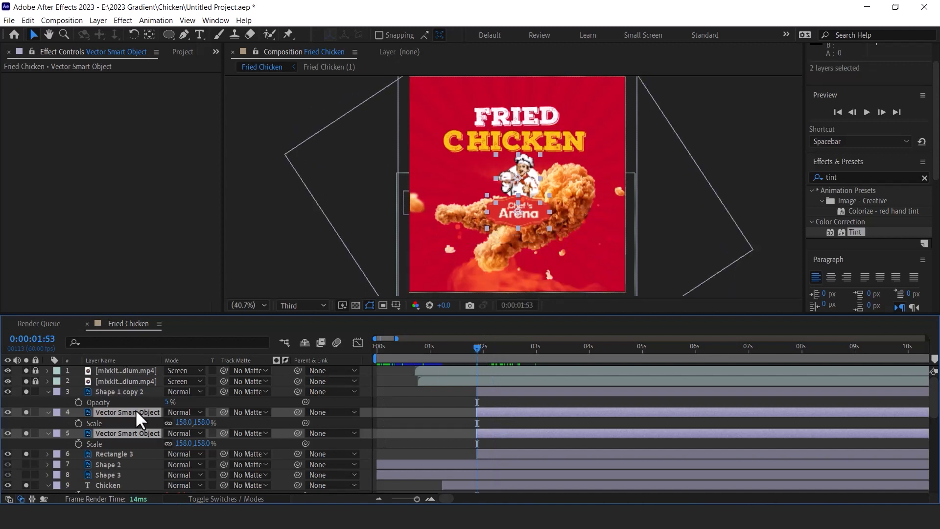
- Add Position keyframes to both logo layers at 0:00:01:53 and 0:00:02:23, keeping the logo centred
{"action": "key", "text": "p"}
{"action": "left_click", "coordinate": [77, 423]}
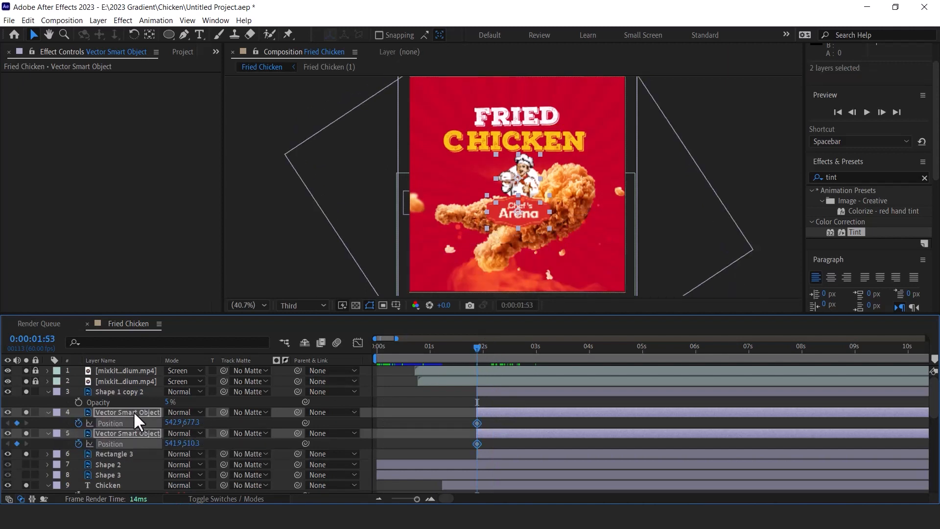
{"action": "left_click", "coordinate": [503, 351]}
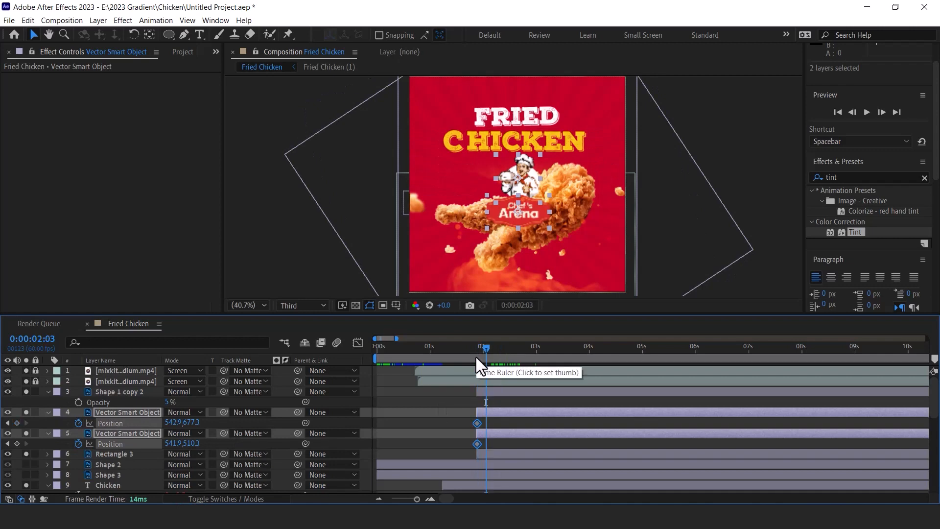
{"action": "left_click", "coordinate": [16, 423]}
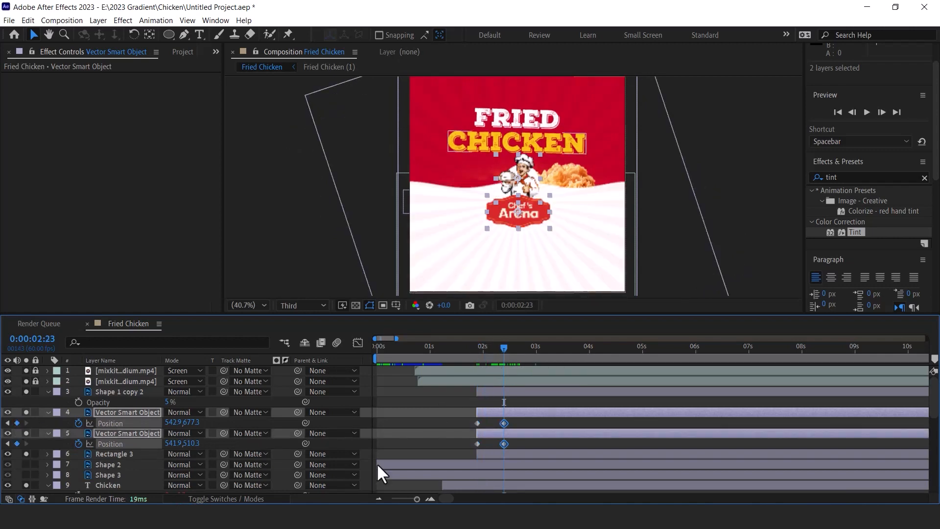
- Keyframe both logo layers' Scale at 1725% on 0:00:01:53 and 158% on 0:00:02:23, and preview the animation
{"action": "left_click", "coordinate": [496, 348]}
{"action": "left_click_drag", "start_coordinate": [486, 346], "coordinate": [476, 347]}
{"action": "left_click_drag", "start_coordinate": [483, 417], "coordinate": [466, 446]}
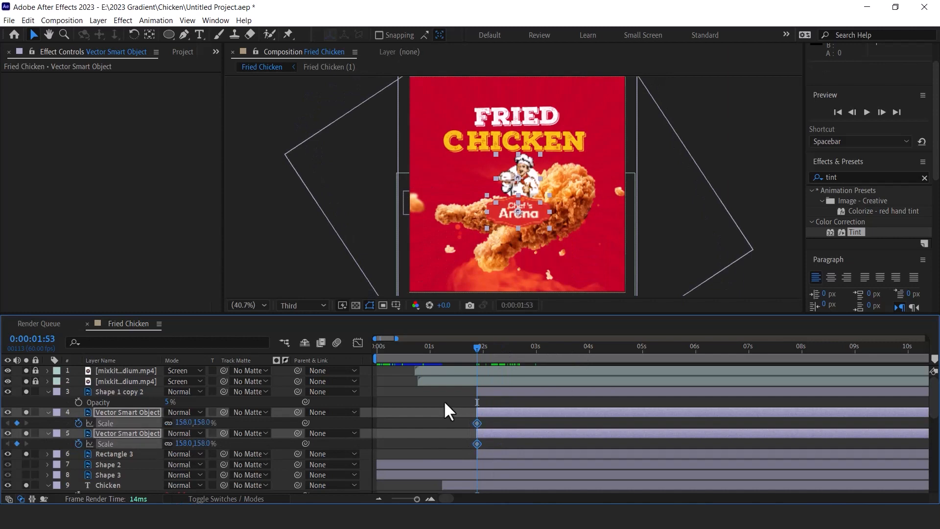
{"action": "key", "text": "alt+shift+s"}
{"action": "left_click_drag", "start_coordinate": [497, 353], "coordinate": [476, 352]}
{"action": "left_click", "coordinate": [17, 433]}
{"action": "left_click_drag", "start_coordinate": [199, 433], "coordinate": [813, 433]}
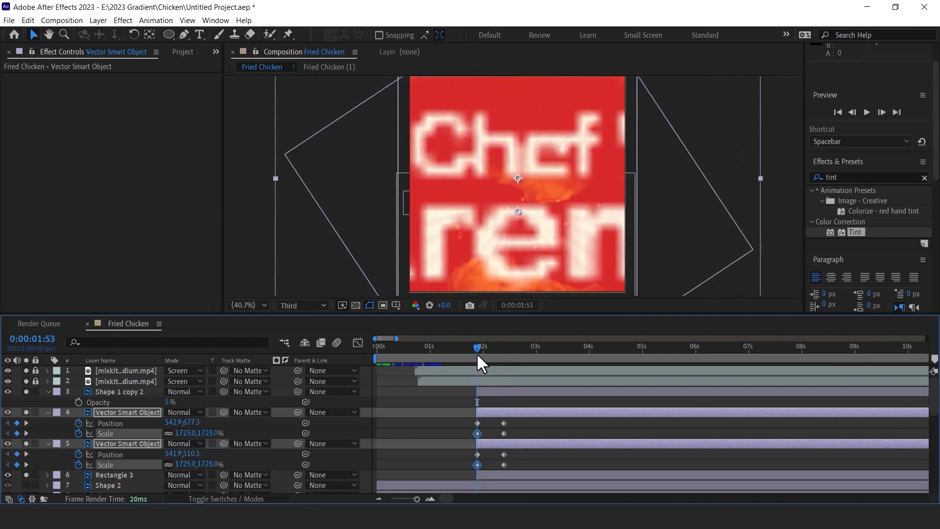
{"action": "key", "text": "space"}
{"action": "left_click_drag", "start_coordinate": [492, 354], "coordinate": [357, 352]}
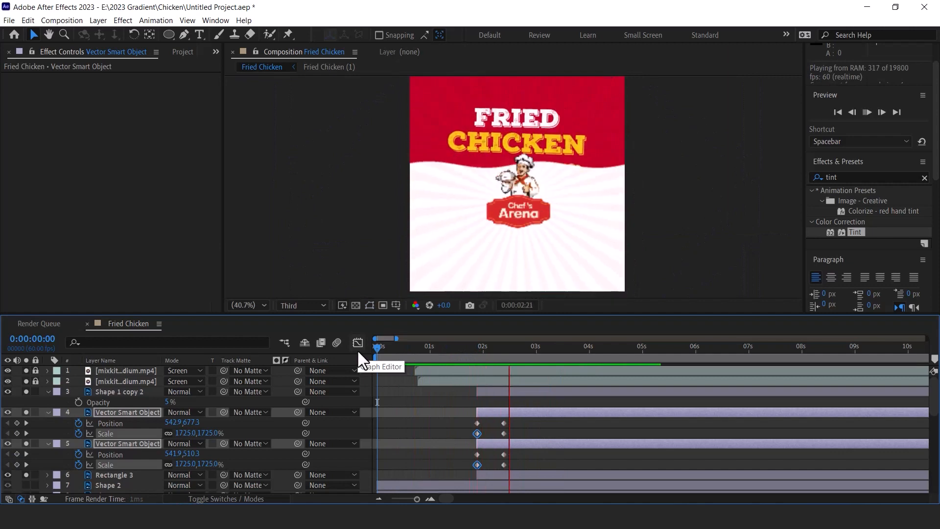
{"action": "key", "text": "space"}
- Delay the Rectangle 3 layer and both logo layers together to start at about 0:00:03:50
{"action": "left_click", "coordinate": [113, 474], "text": "ctrl"}
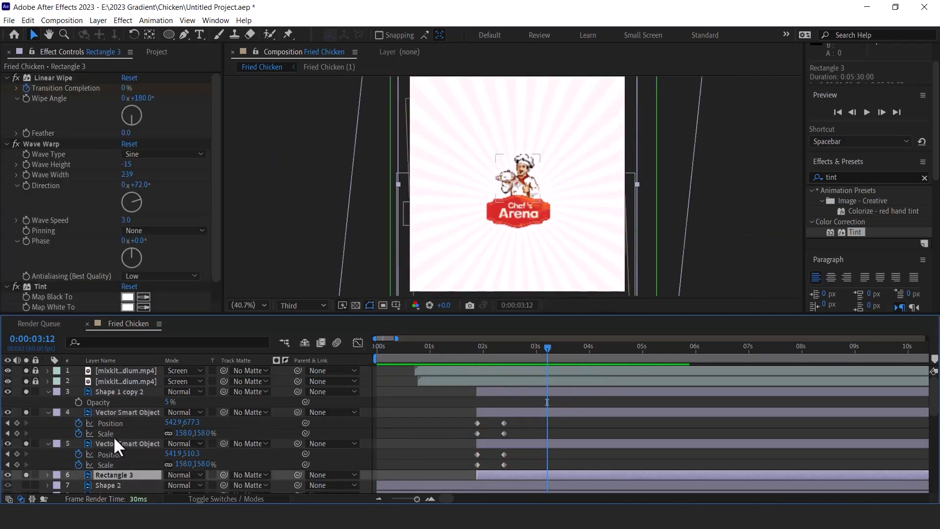
{"action": "left_click_drag", "start_coordinate": [527, 441], "coordinate": [572, 439]}
{"action": "left_click_drag", "start_coordinate": [482, 354], "coordinate": [518, 354]}
{"action": "left_click_drag", "start_coordinate": [575, 412], "coordinate": [630, 413]}
{"action": "left_click_drag", "start_coordinate": [512, 347], "coordinate": [583, 348]}
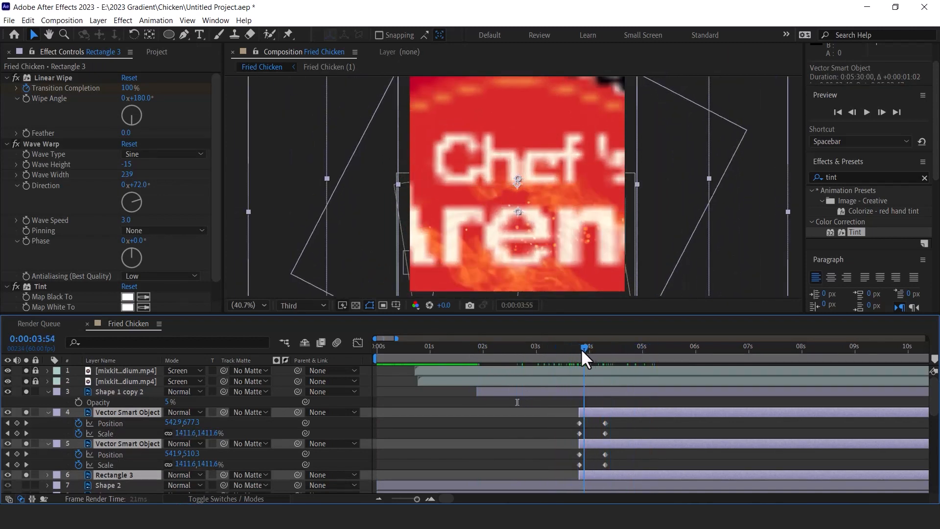
- Delay only the two logo layers to start at about 0:00:04:37 and preview the animation from the start
{"action": "left_click_drag", "start_coordinate": [601, 394], "coordinate": [654, 443]}
{"action": "key", "text": "ctrl+z"}
{"action": "left_click", "coordinate": [611, 443], "text": "shift"}
{"action": "left_click_drag", "start_coordinate": [584, 349], "coordinate": [662, 348]}
{"action": "key", "text": "space"}
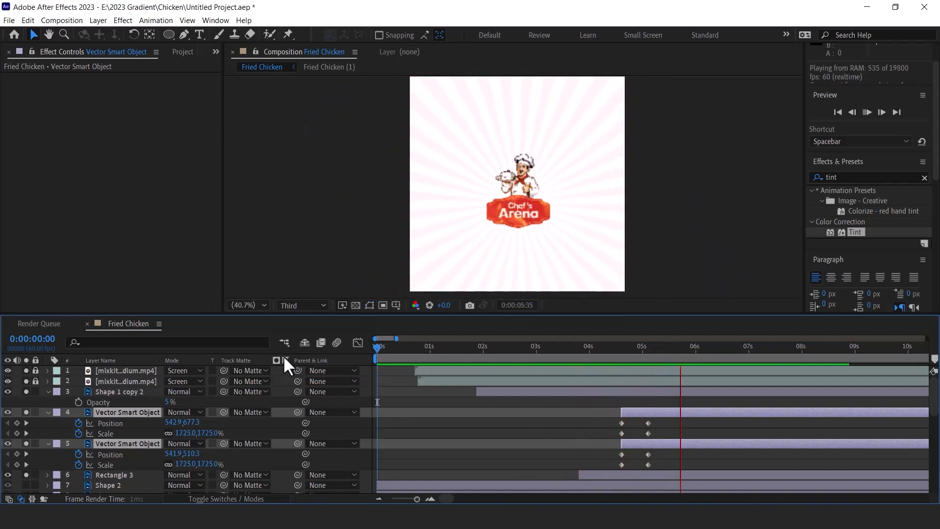
{"action": "key", "text": "space"}
{"action": "left_click", "coordinate": [670, 351]}
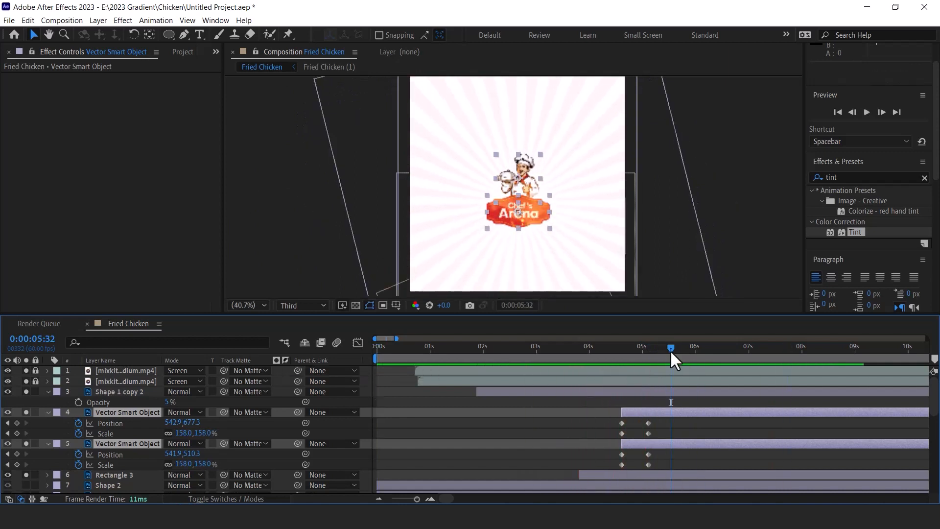
{"action": "left_click", "coordinate": [679, 350]}
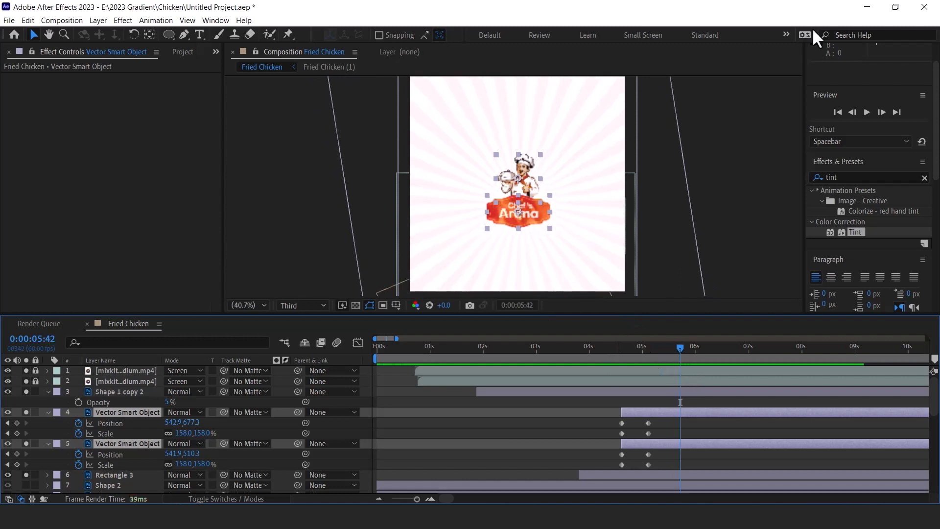
- Place Puppet Position pins on the chef's head, hands and waist, with the preview resolution set to Half
{"action": "left_click", "coordinate": [110, 454]}
{"action": "left_click", "coordinate": [117, 442]}
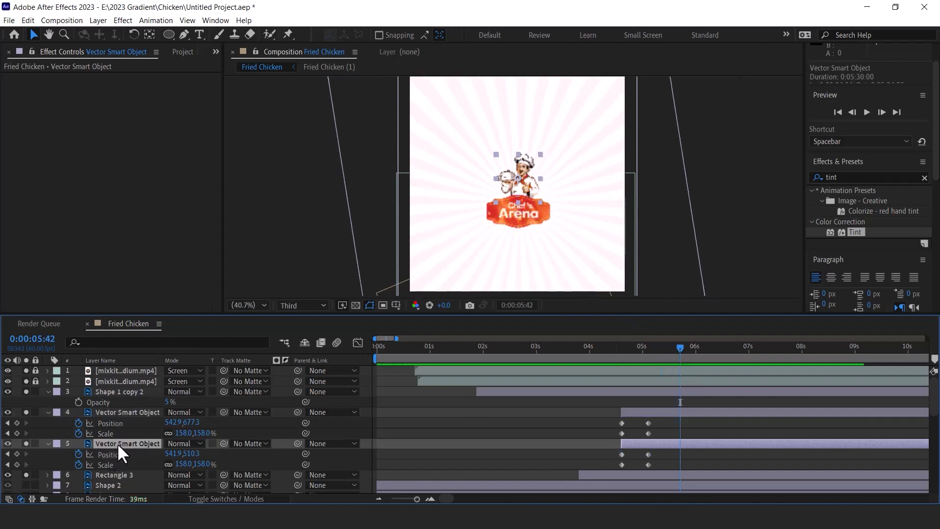
{"action": "left_click", "coordinate": [126, 416]}
{"action": "left_click", "coordinate": [119, 444]}
{"action": "scroll", "coordinate": [544, 159], "scroll_direction": "up", "scroll_amount": 2}
{"action": "scroll", "coordinate": [594, 153], "scroll_direction": "down", "scroll_amount": 2}
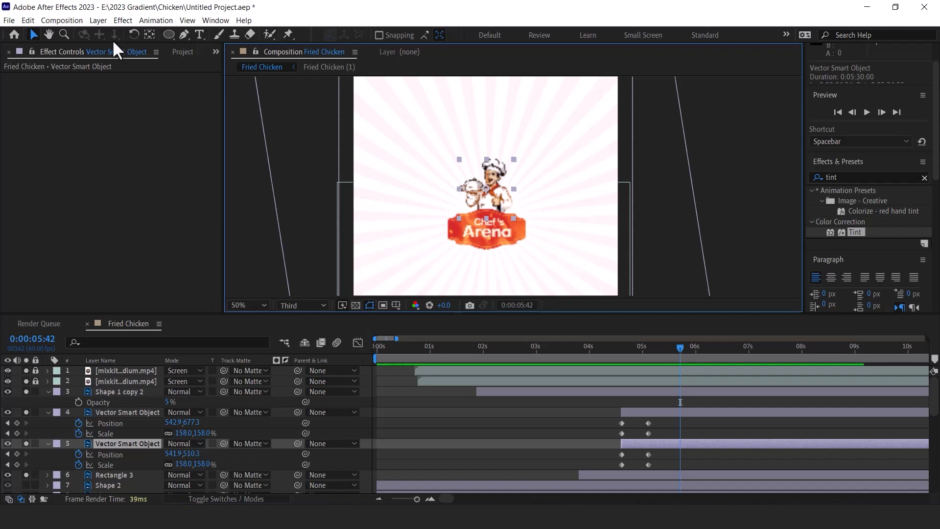
{"action": "key", "text": "ctrl+s"}
{"action": "left_click", "coordinate": [288, 33]}
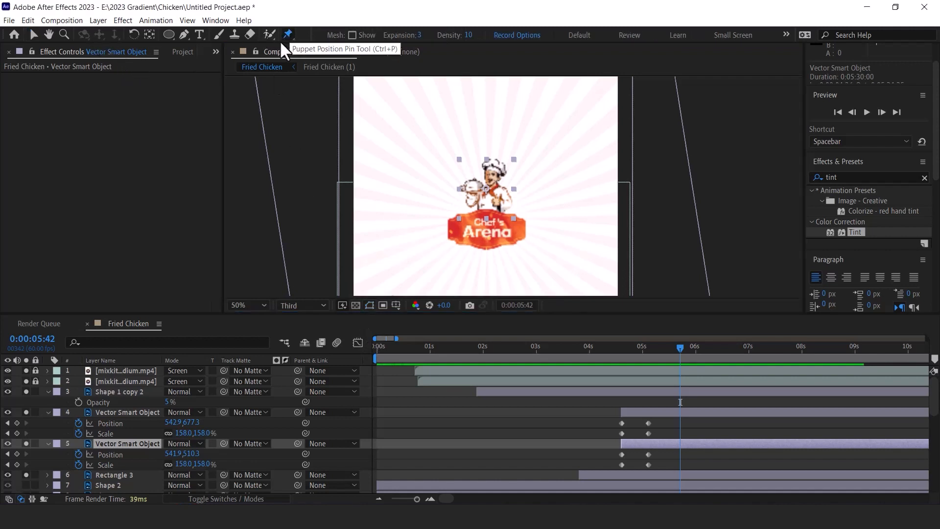
{"action": "left_click", "coordinate": [307, 306]}
{"action": "left_click", "coordinate": [298, 347]}
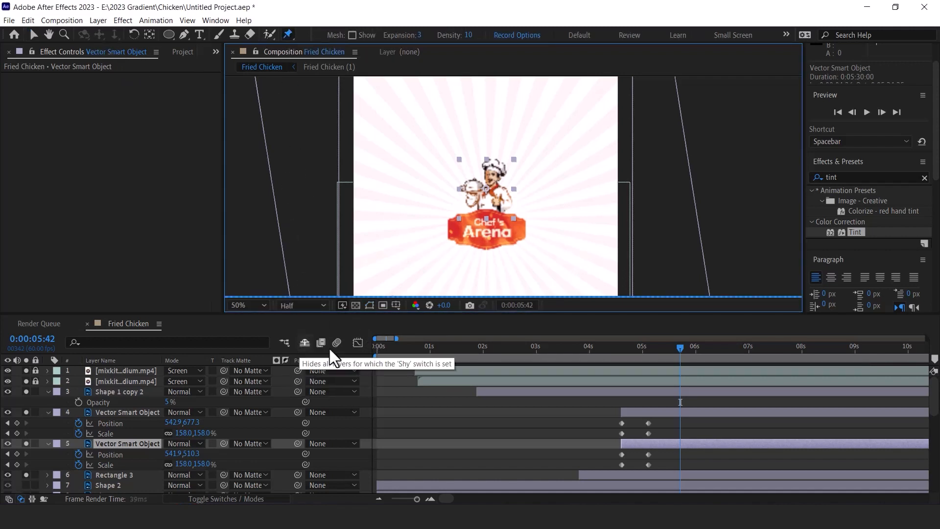
{"action": "left_click", "coordinate": [498, 199]}
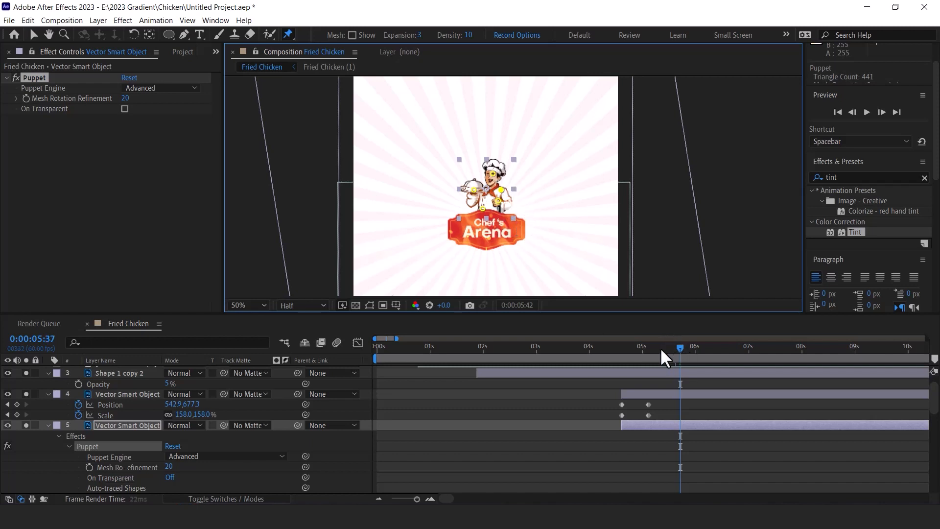
- Animate the puppet pin on the chef's free hand from 0:00:05:27 and preview the motion from 0:00:05:00
{"action": "left_click", "coordinate": [664, 349]}
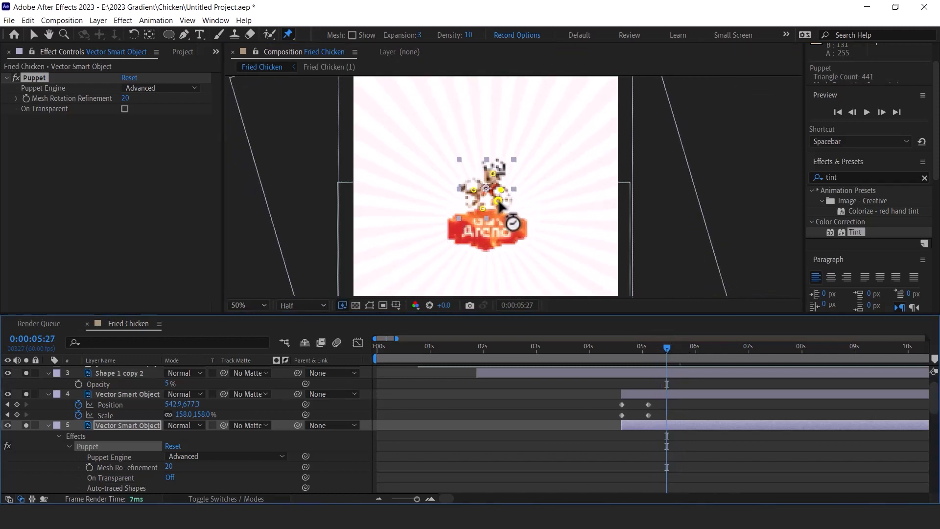
{"action": "left_click_drag", "start_coordinate": [498, 202], "coordinate": [499, 207]}
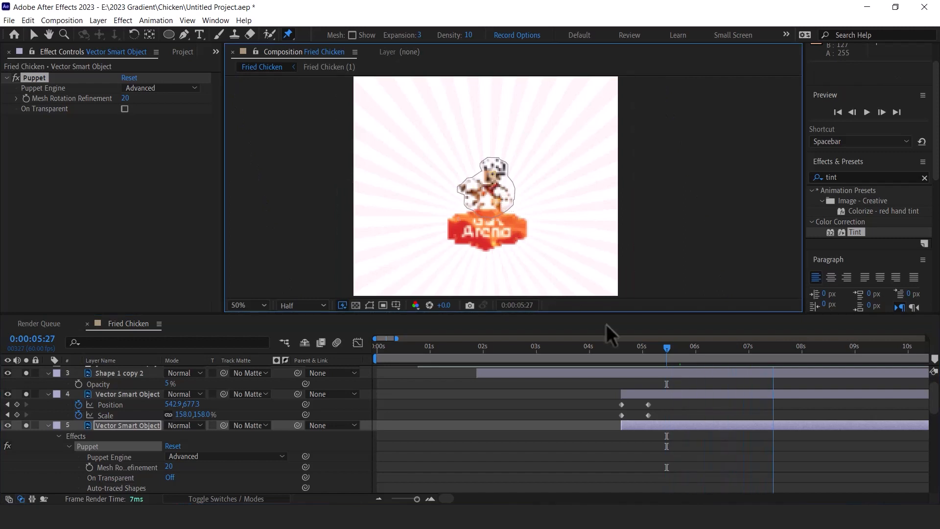
{"action": "mouse_move", "coordinate": [636, 349]}
{"action": "left_mouse_down"}
{"action": "mouse_move", "coordinate": [625, 351]}
{"action": "mouse_move", "coordinate": [643, 354]}
{"action": "left_mouse_up"}
{"action": "key", "text": "space"}
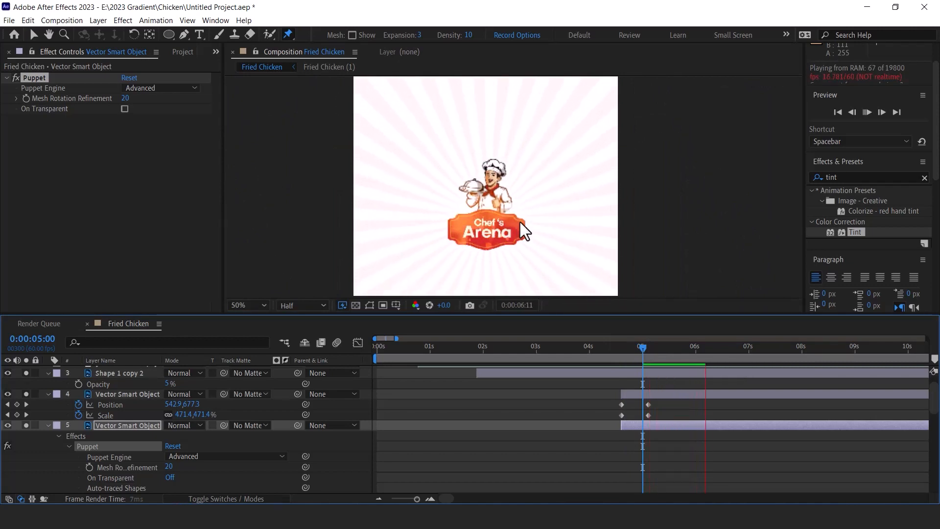
{"action": "key", "text": "space"}
- Reveal the chef layer's keyframed properties, including the position keyframes of each puppet pin
{"action": "left_click", "coordinate": [669, 348]}
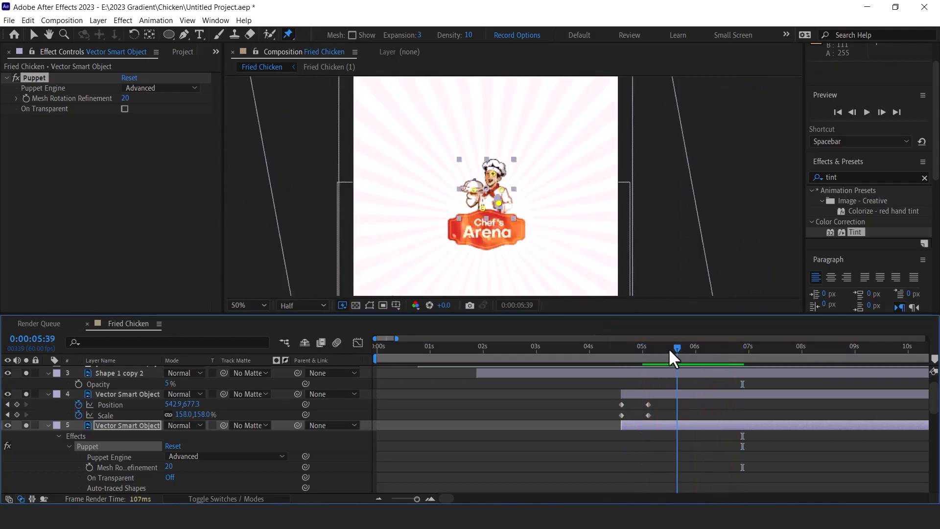
{"action": "left_click", "coordinate": [128, 427]}
{"action": "scroll", "coordinate": [213, 432], "scroll_direction": "down", "scroll_amount": 3}
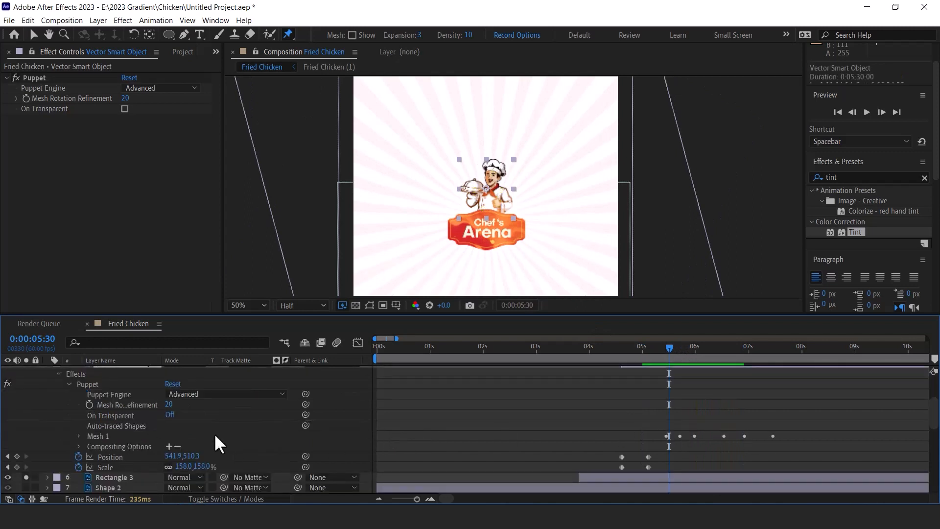
{"action": "left_click", "coordinate": [79, 435]}
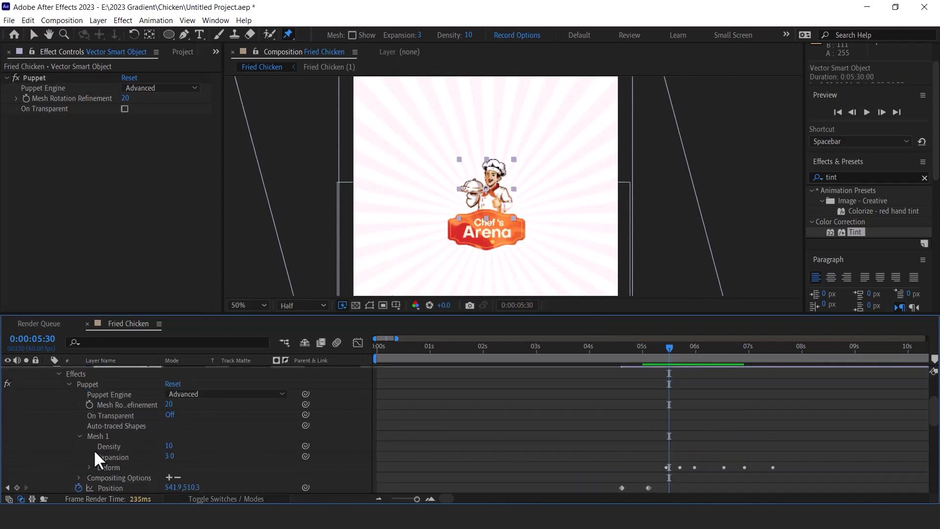
{"action": "key", "text": "u"}
{"action": "scroll", "coordinate": [563, 421], "scroll_direction": "down", "scroll_amount": 5}
{"action": "scroll", "coordinate": [646, 401], "scroll_direction": "up", "scroll_amount": 1}
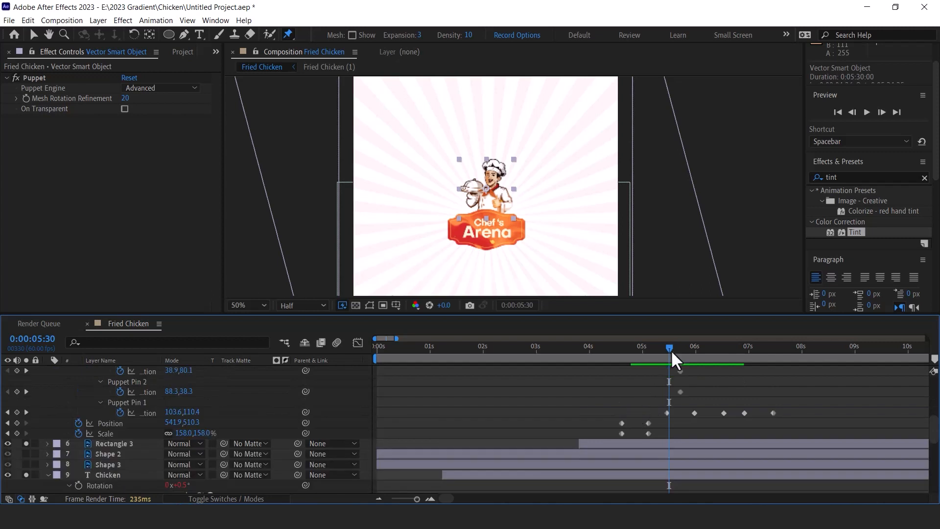
- Space out Puppet Pin 1's last position keyframes, ending at about 0:00:07:41, and preview the hand motion
{"action": "left_click_drag", "start_coordinate": [669, 349], "coordinate": [725, 346]}
{"action": "left_click", "coordinate": [126, 405]}
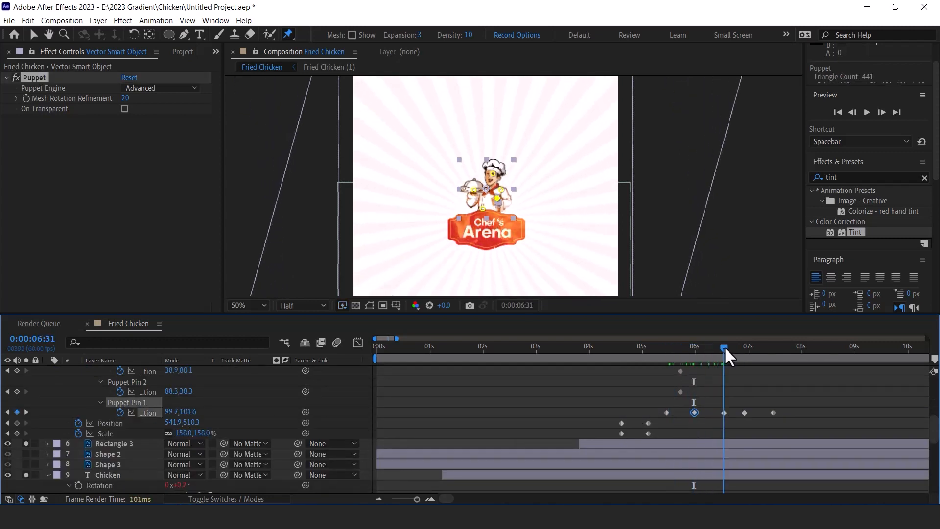
{"action": "key", "text": "space"}
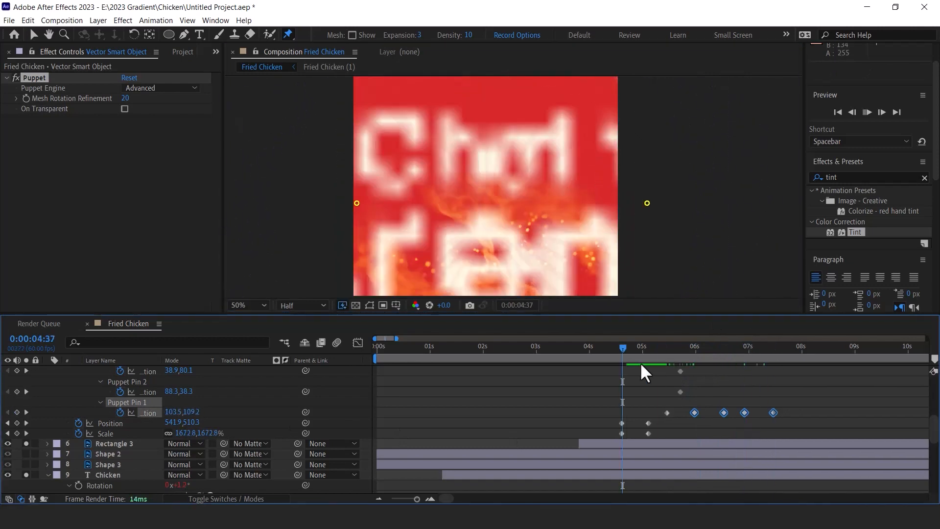
{"action": "left_click", "coordinate": [732, 347]}
{"action": "left_click_drag", "start_coordinate": [773, 412], "coordinate": [783, 413]}
{"action": "left_click", "coordinate": [654, 347]}
{"action": "key", "text": "space"}
- Keyframe Puppet Pin 2 on the chef's head at 0:00:05:27, preview it and select its following keyframe
{"action": "left_click", "coordinate": [666, 348]}
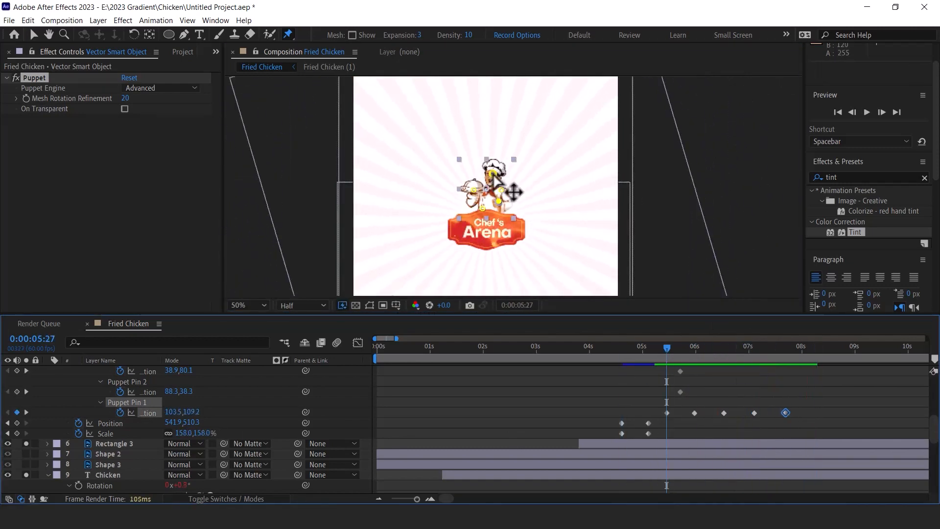
{"action": "left_click_drag", "start_coordinate": [514, 193], "coordinate": [514, 191]}
{"action": "left_click", "coordinate": [649, 348]}
{"action": "key", "text": "space"}
{"action": "left_click", "coordinate": [682, 348]}
{"action": "left_click_drag", "start_coordinate": [691, 380], "coordinate": [680, 394]}
- Shift the chef's head pin at 0:00:06:12, delay that keyframe to about 0:00:06:21 and preview the motion
{"action": "left_click_drag", "start_coordinate": [682, 346], "coordinate": [706, 347]}
{"action": "left_click_drag", "start_coordinate": [512, 193], "coordinate": [510, 191]}
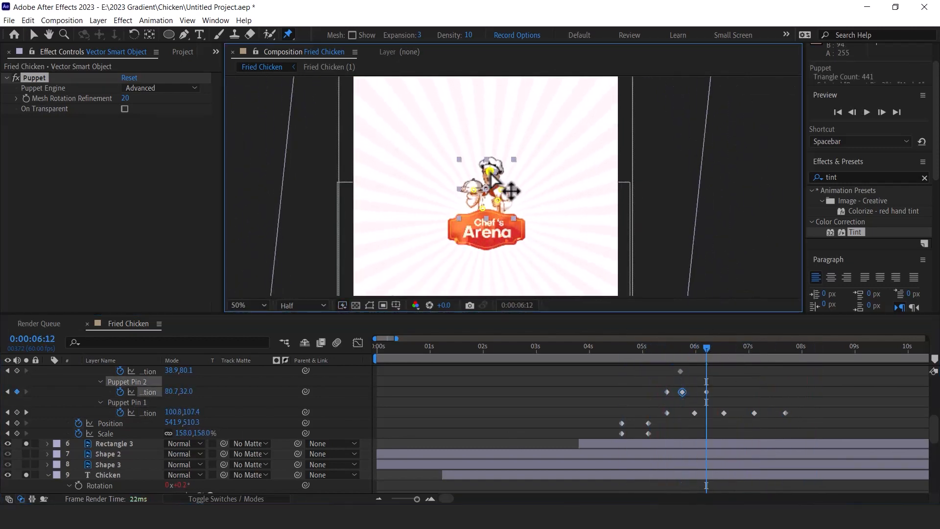
{"action": "left_click_drag", "start_coordinate": [707, 392], "coordinate": [714, 393]}
{"action": "left_click", "coordinate": [661, 348]}
{"action": "key", "text": "space"}
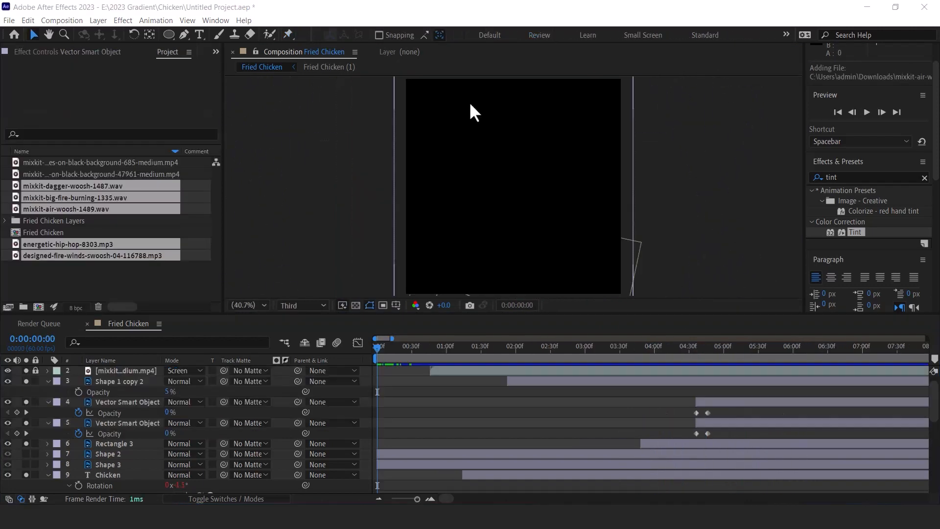
- Add mixkit-dagger-woosh-1487.wav as the top layer and place it at about 0:00:01:21, where the title letters appear
{"action": "left_click", "coordinate": [85, 283]}
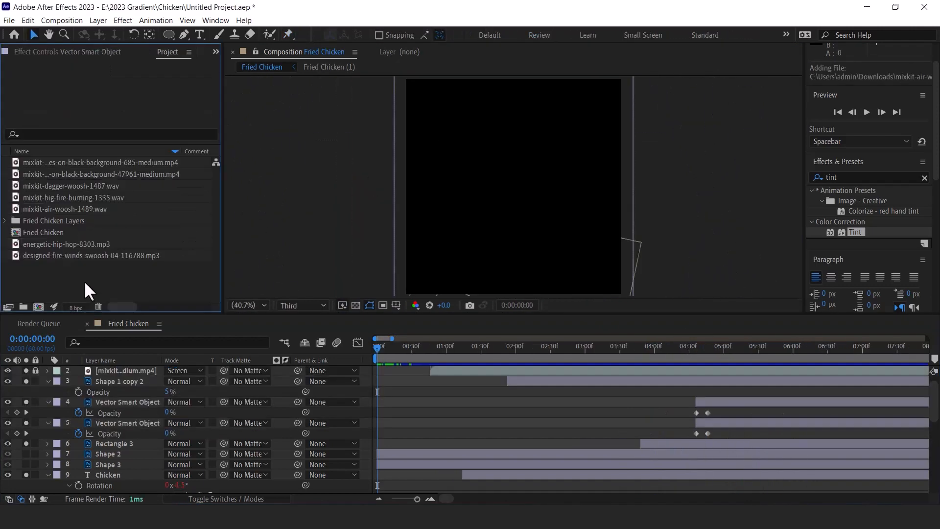
{"action": "scroll", "coordinate": [360, 371], "scroll_direction": "up", "scroll_amount": 1}
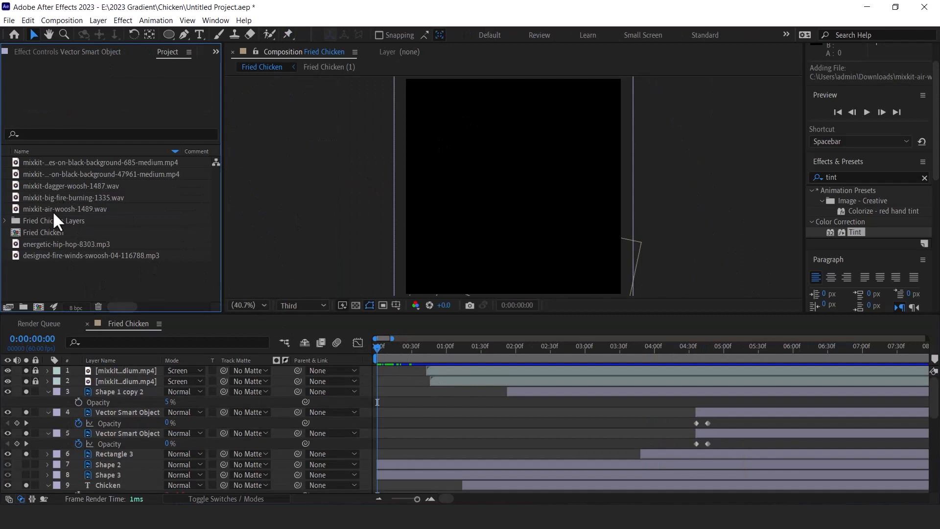
{"action": "left_click", "coordinate": [74, 187]}
{"action": "left_click_drag", "start_coordinate": [20, 184], "coordinate": [108, 368]}
{"action": "key", "text": "space"}
{"action": "left_click_drag", "start_coordinate": [399, 372], "coordinate": [406, 375]}
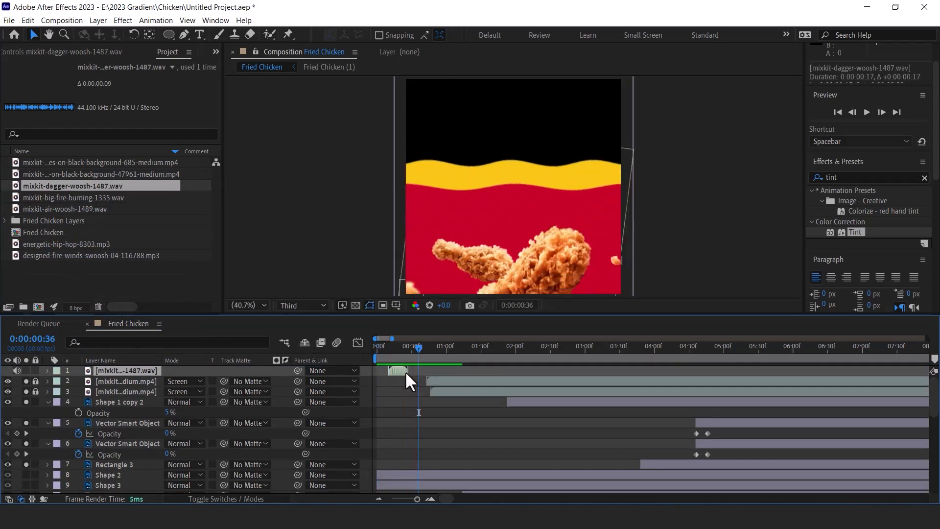
{"action": "left_click_drag", "start_coordinate": [444, 346], "coordinate": [472, 347]}
{"action": "left_click_drag", "start_coordinate": [493, 371], "coordinate": [478, 371]}
- Duplicate the dagger woosh layer, stagger the two copies to start at about 0:00:01:13 and 0:00:01:28, and preview them
{"action": "key", "text": "ctrl+d"}
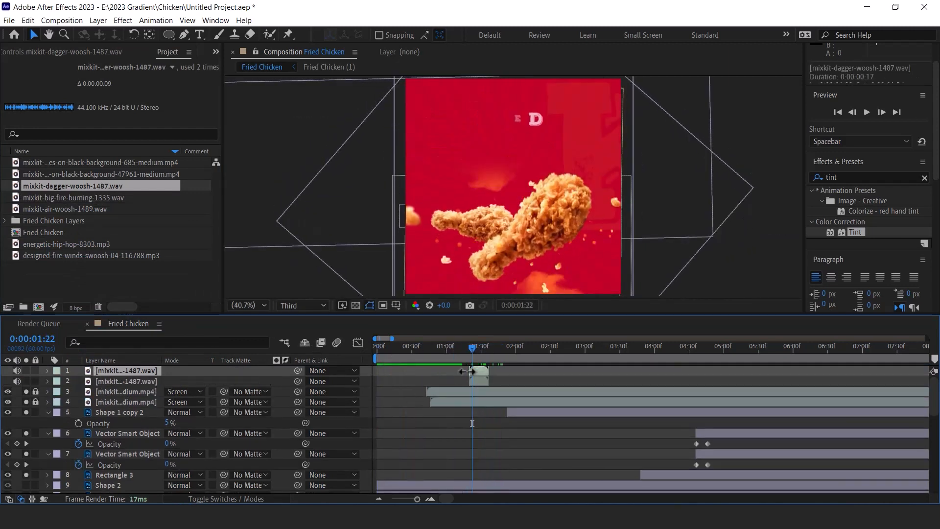
{"action": "left_click", "coordinate": [465, 349]}
{"action": "key", "text": "space"}
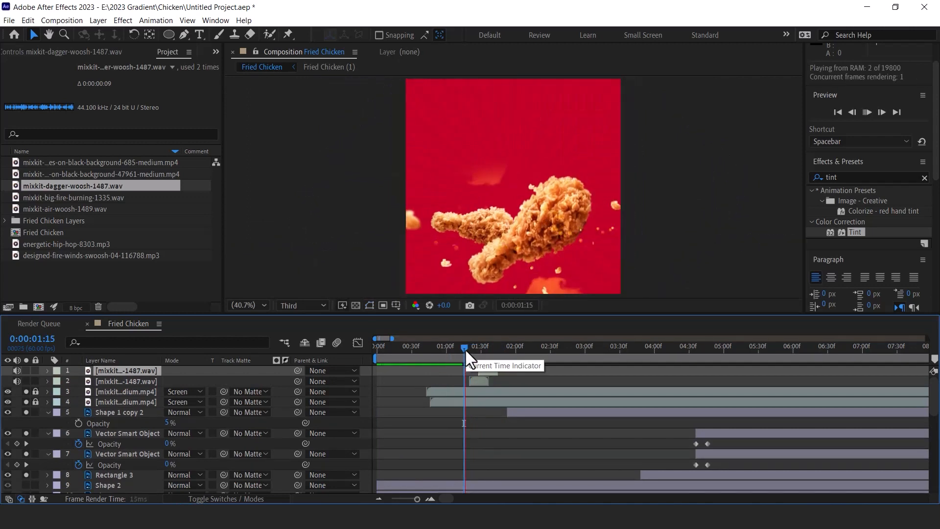
{"action": "left_click_drag", "start_coordinate": [465, 349], "coordinate": [452, 349]}
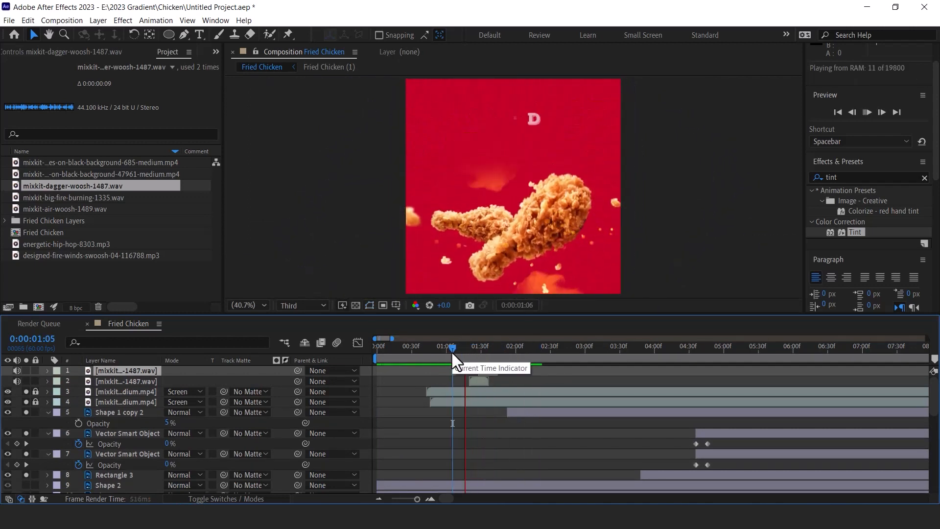
{"action": "key", "text": "space"}
{"action": "left_click", "coordinate": [440, 349]}
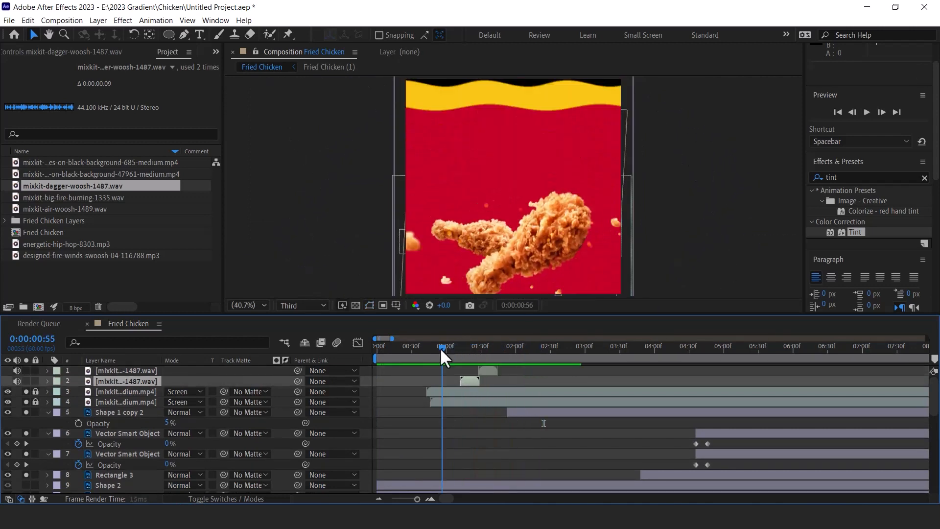
{"action": "key", "text": "space"}
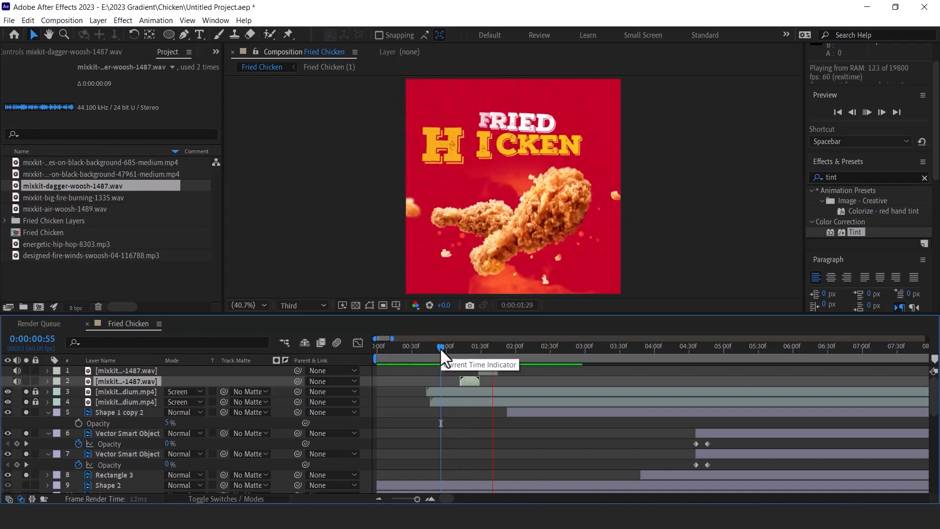
- Add mixkit-big-fire-burning-1335.wav as the top layer, delay it to about 0:00:00:40 and preview from the start
{"action": "left_click", "coordinate": [98, 197]}
{"action": "left_click_drag", "start_coordinate": [17, 196], "coordinate": [119, 370]}
{"action": "left_click_drag", "start_coordinate": [416, 345], "coordinate": [360, 345]}
{"action": "key", "text": "space"}
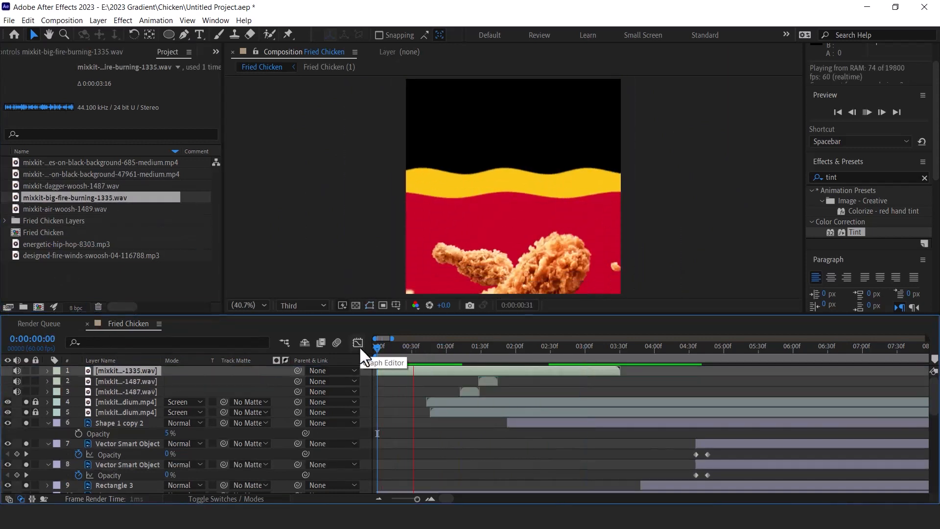
{"action": "key", "text": "space"}
{"action": "left_click_drag", "start_coordinate": [416, 371], "coordinate": [363, 345]}
{"action": "key", "text": "space"}
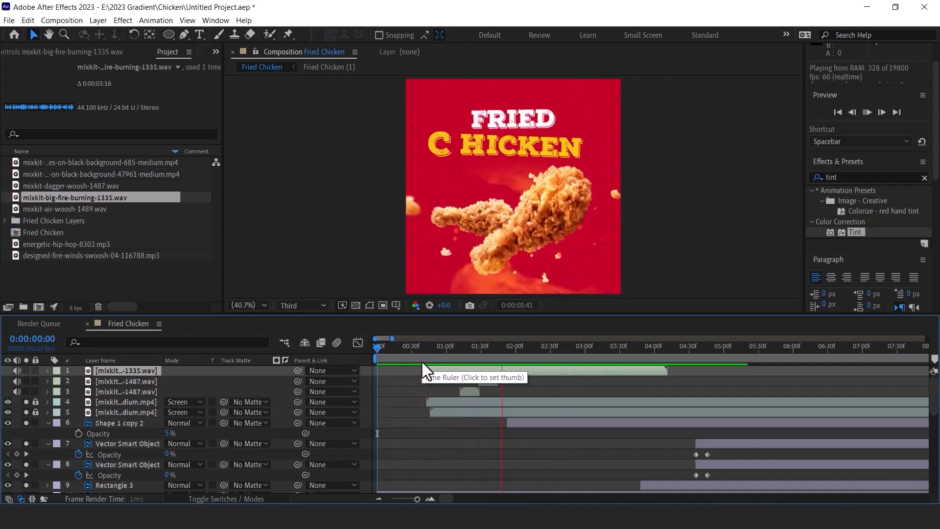
- Move the fire-burning sound slightly earlier, trim its start to about 0:00:00:41 and preview the result
{"action": "key", "text": "space"}
{"action": "left_click_drag", "start_coordinate": [426, 372], "coordinate": [439, 370]}
{"action": "left_click", "coordinate": [427, 348]}
{"action": "key", "text": "space"}
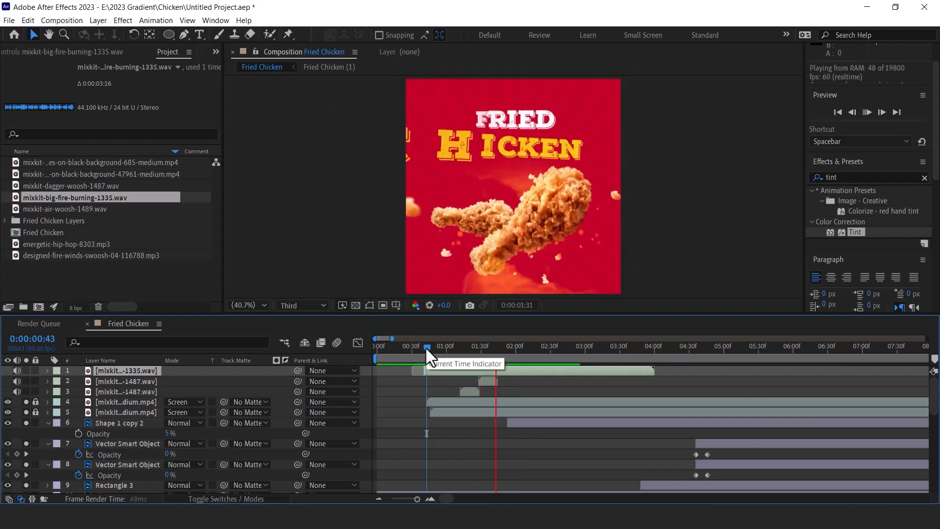
{"action": "left_click_drag", "start_coordinate": [415, 348], "coordinate": [410, 349]}
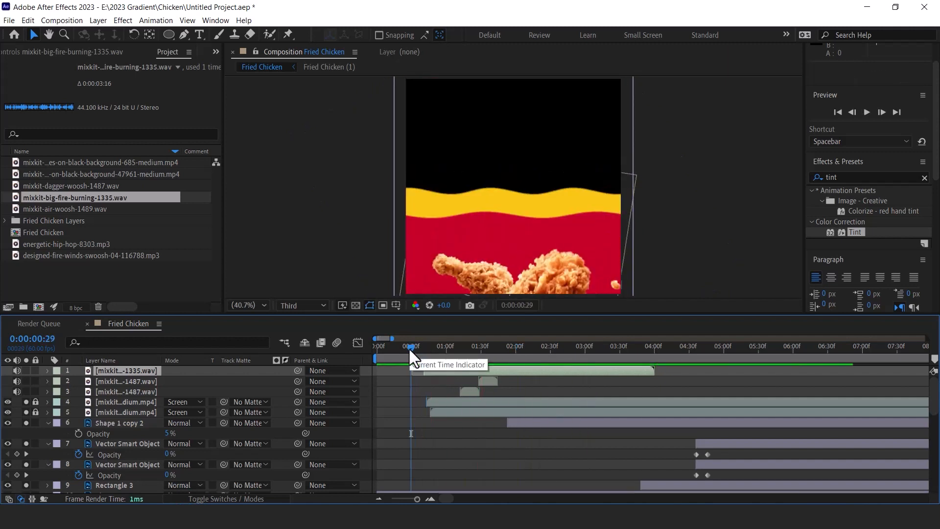
{"action": "key", "text": "space"}
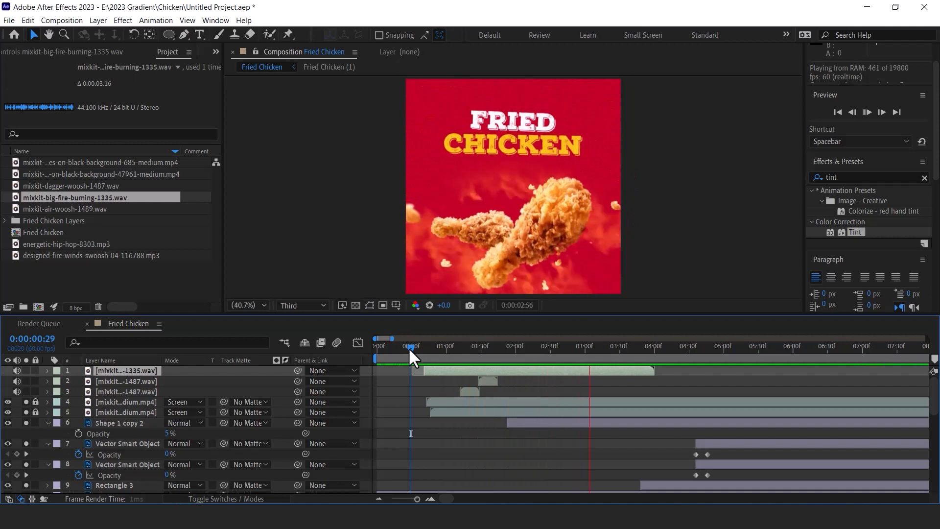
- Add designed-fire-winds-swoosh-04-116788.mp3 as the top layer, starting at 0:00:00:30, and preview it with the animation
{"action": "left_click", "coordinate": [78, 211]}
{"action": "left_click", "coordinate": [65, 244]}
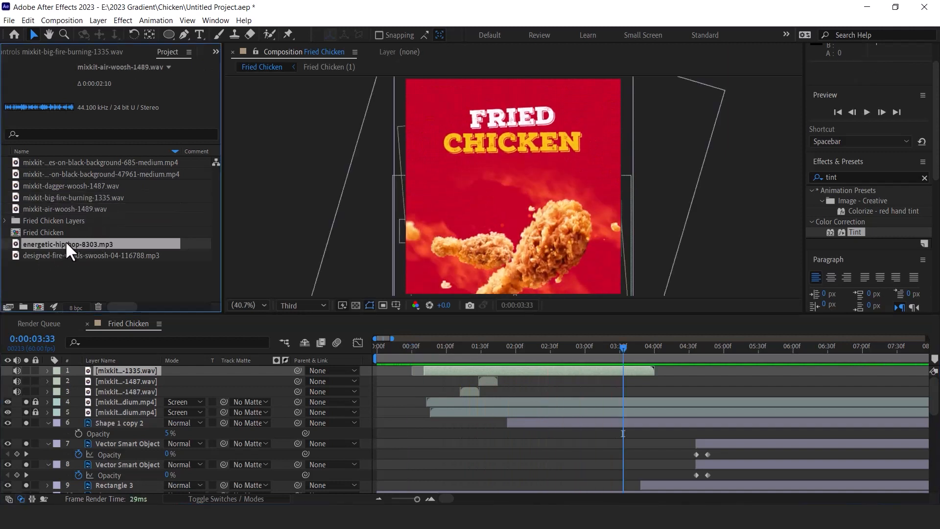
{"action": "left_click", "coordinate": [61, 255]}
{"action": "left_click_drag", "start_coordinate": [15, 255], "coordinate": [87, 374]}
{"action": "left_click_drag", "start_coordinate": [409, 354], "coordinate": [434, 368]}
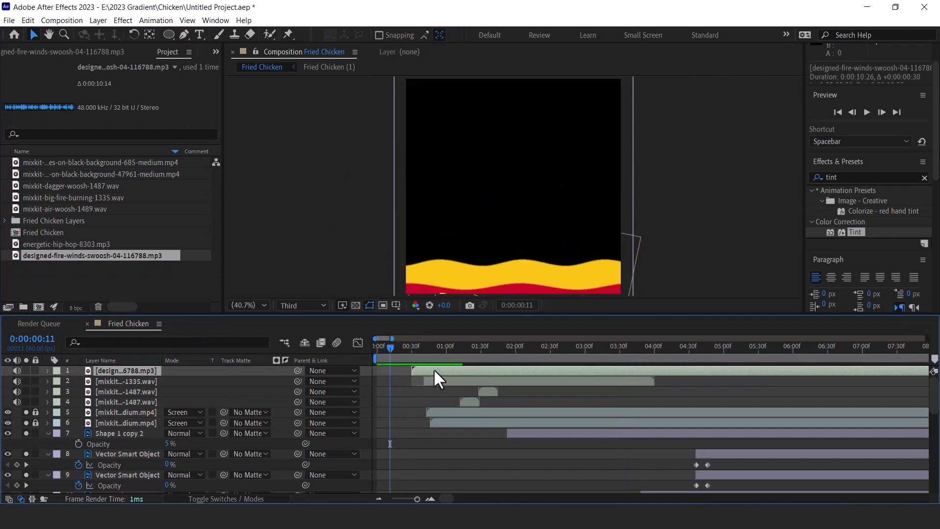
{"action": "key", "text": "space"}
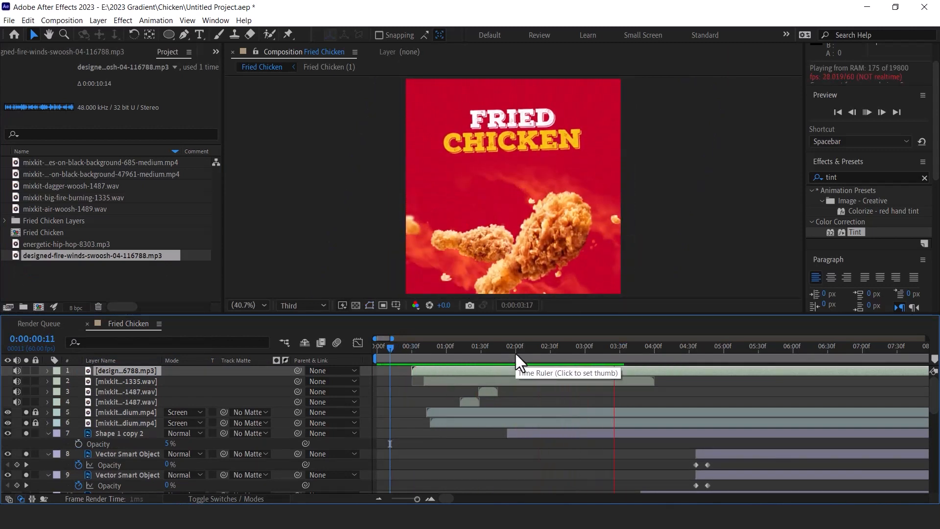
{"action": "left_click", "coordinate": [609, 345]}
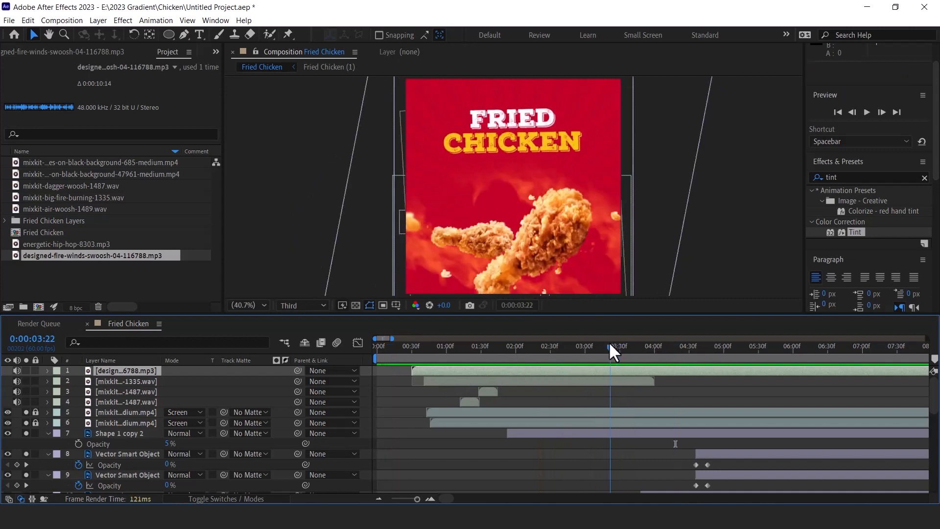
- Add mixkit-air-woosh-1489.wav above all other layers and preview the animation with its sound
{"action": "left_click", "coordinate": [75, 186]}
{"action": "left_click", "coordinate": [78, 208]}
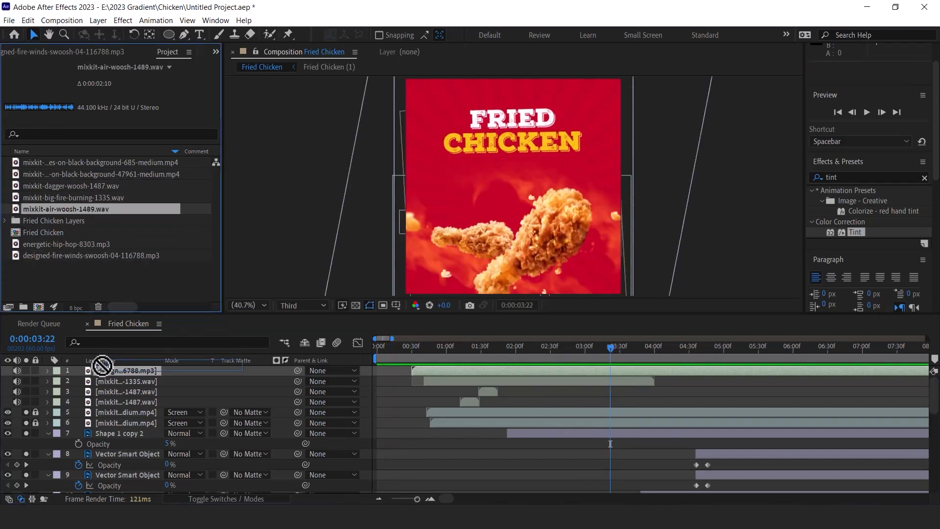
{"action": "left_click_drag", "start_coordinate": [102, 366], "coordinate": [103, 367]}
{"action": "left_click_drag", "start_coordinate": [431, 344], "coordinate": [368, 349]}
{"action": "key", "text": "space"}
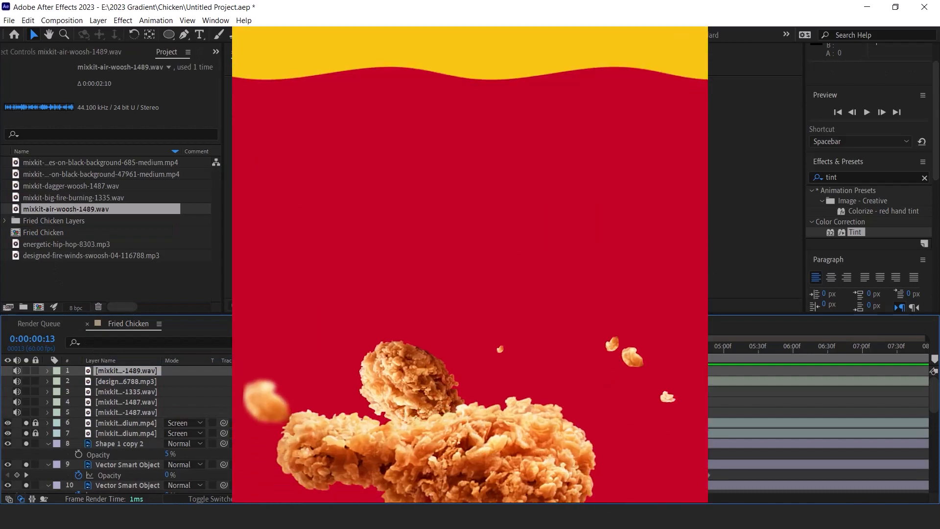